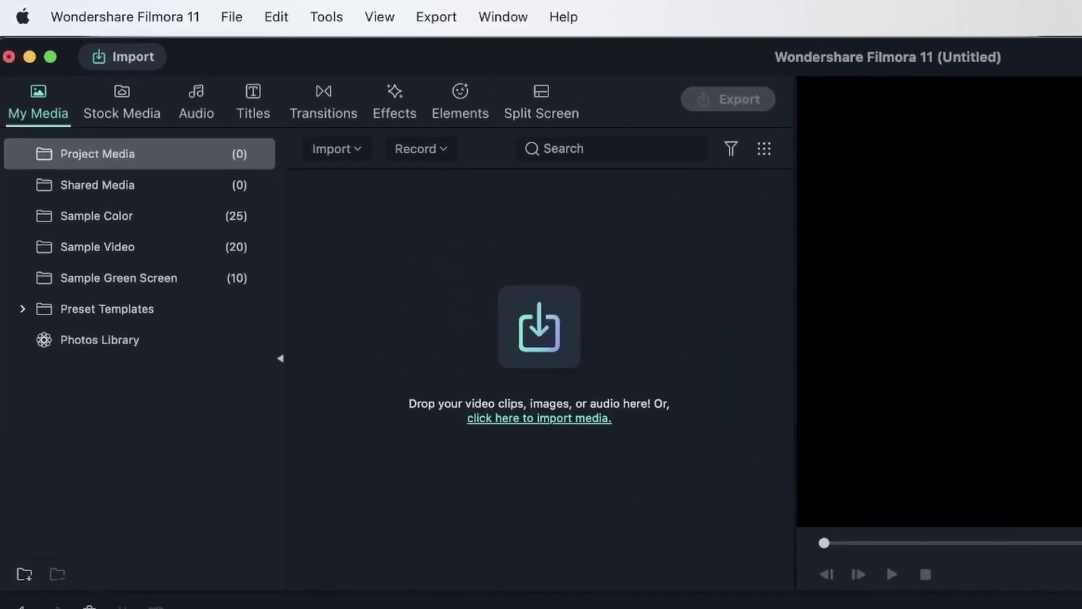
Open Filmora 11 Preferences, look over the Performance tab, and return to General
click(133, 18)
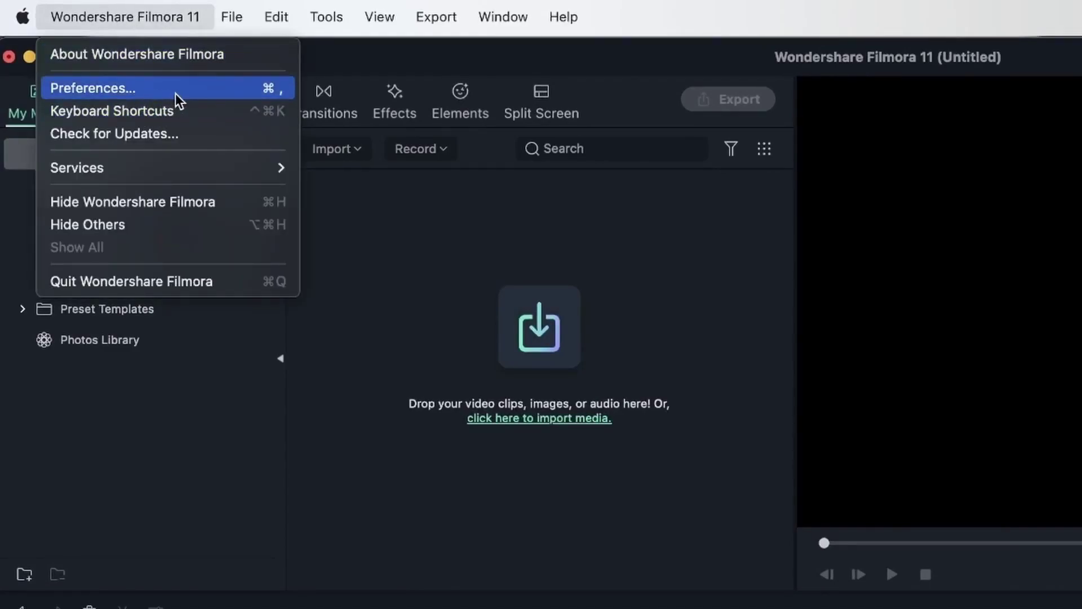
mouse_move(277, 17)
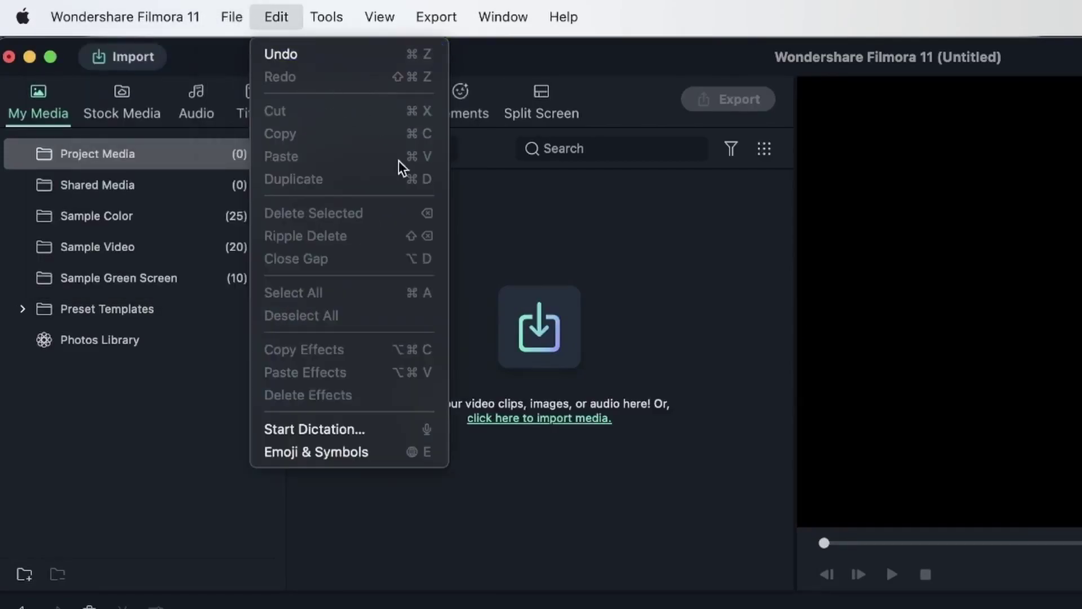
mouse_move(132, 4)
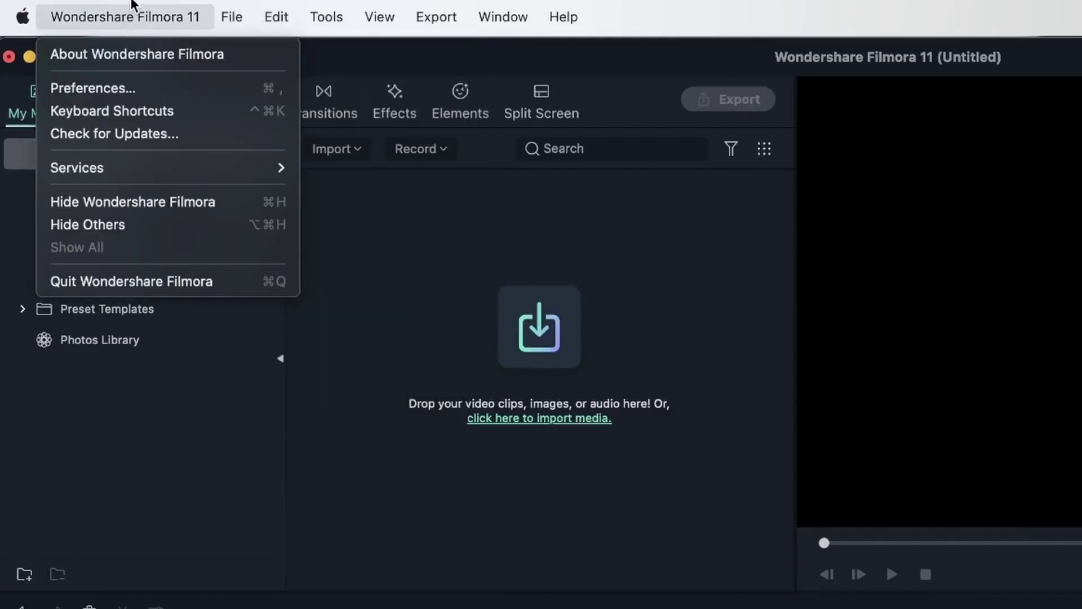
click(175, 90)
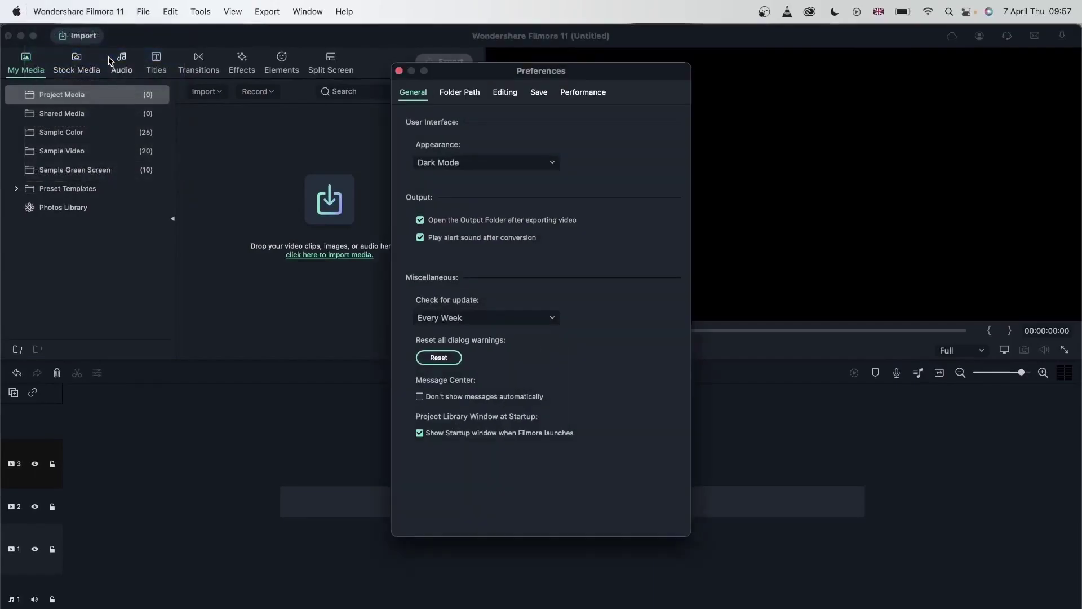
drag(568, 75, 517, 63)
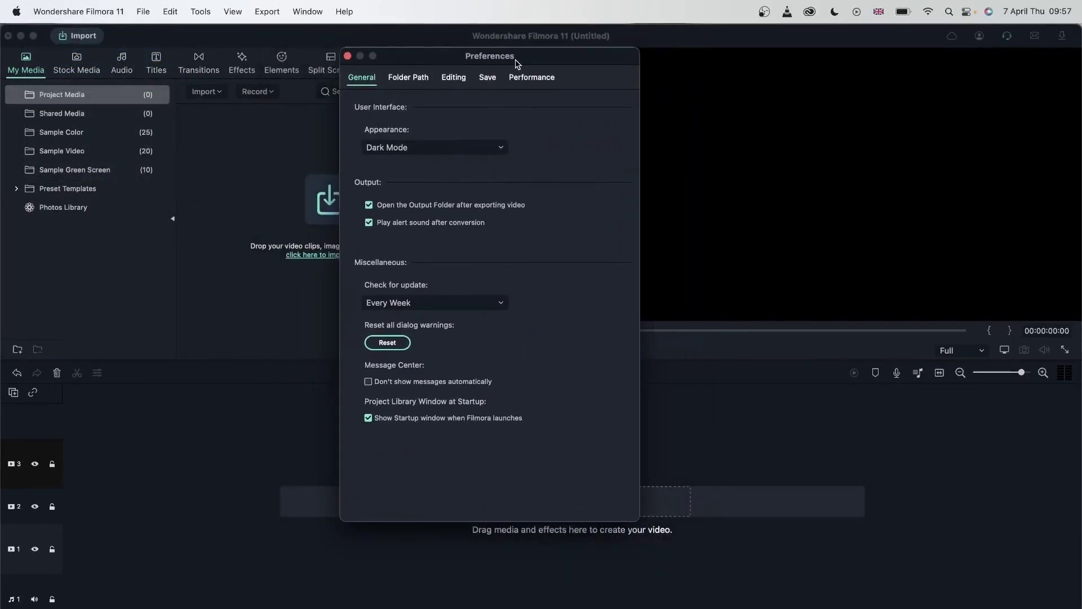
click(529, 79)
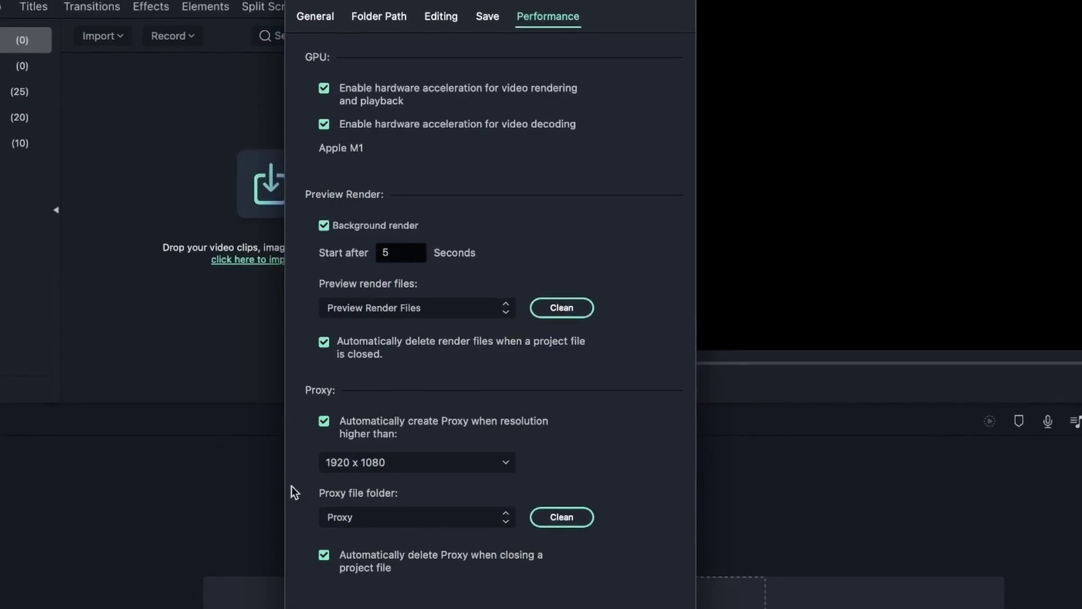
click(322, 19)
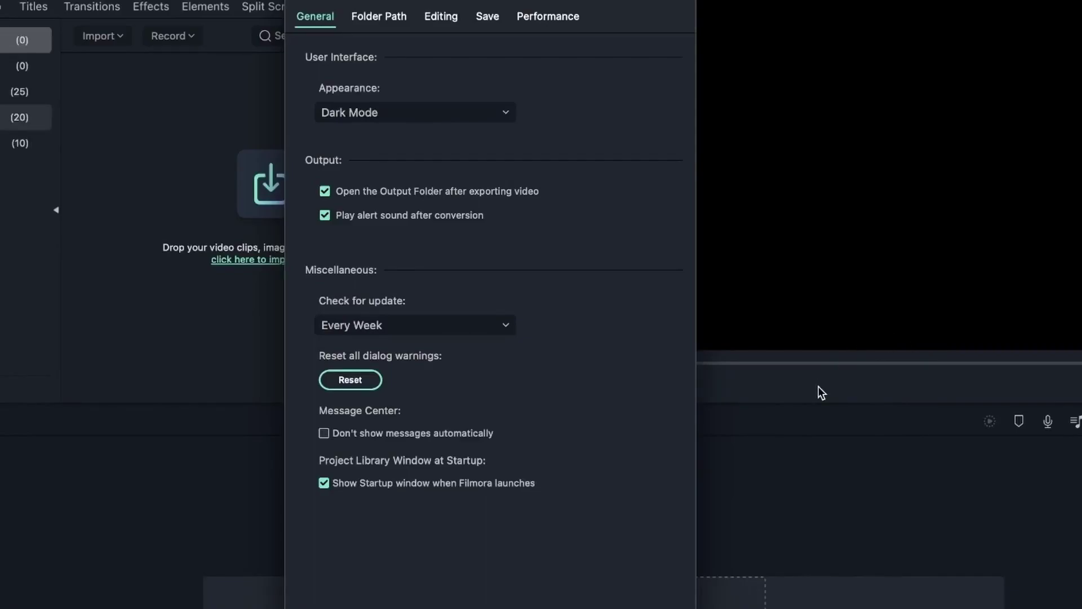
Try Light Mode, then set Appearance to System Default
click(499, 113)
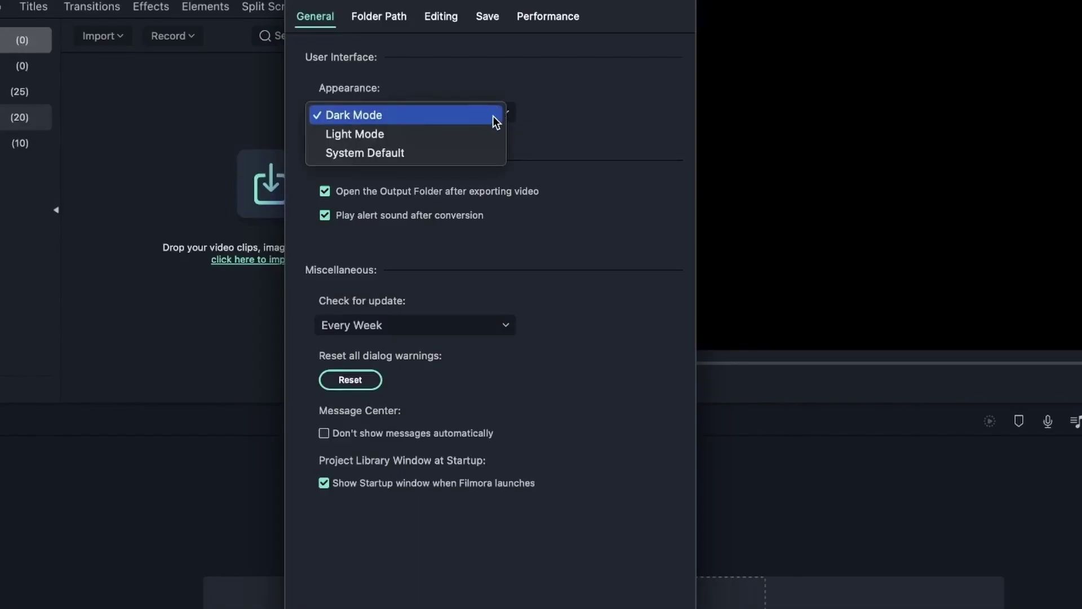
click(493, 133)
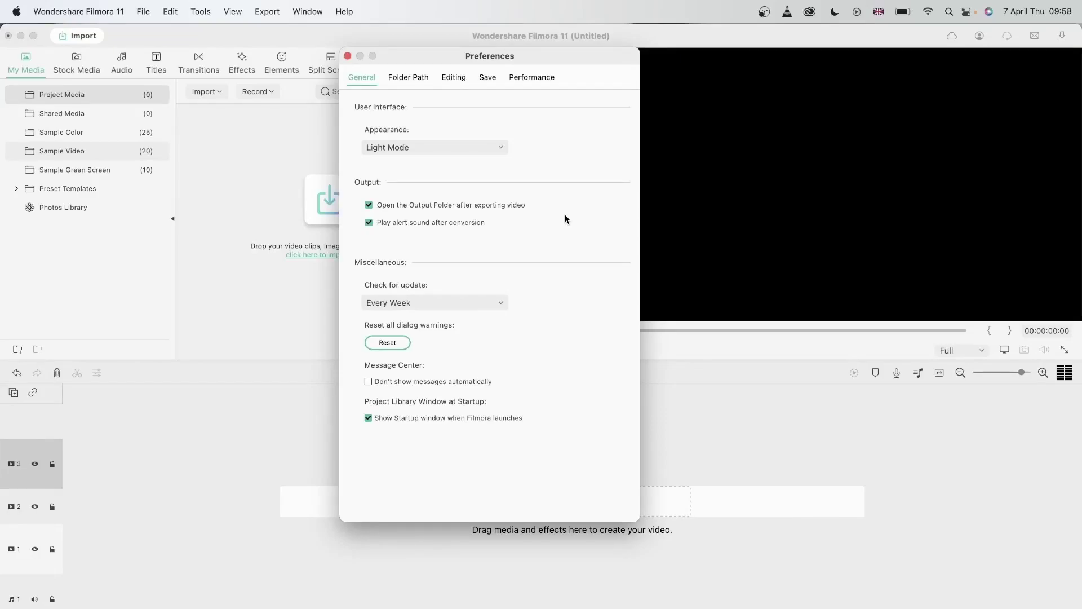
click(482, 148)
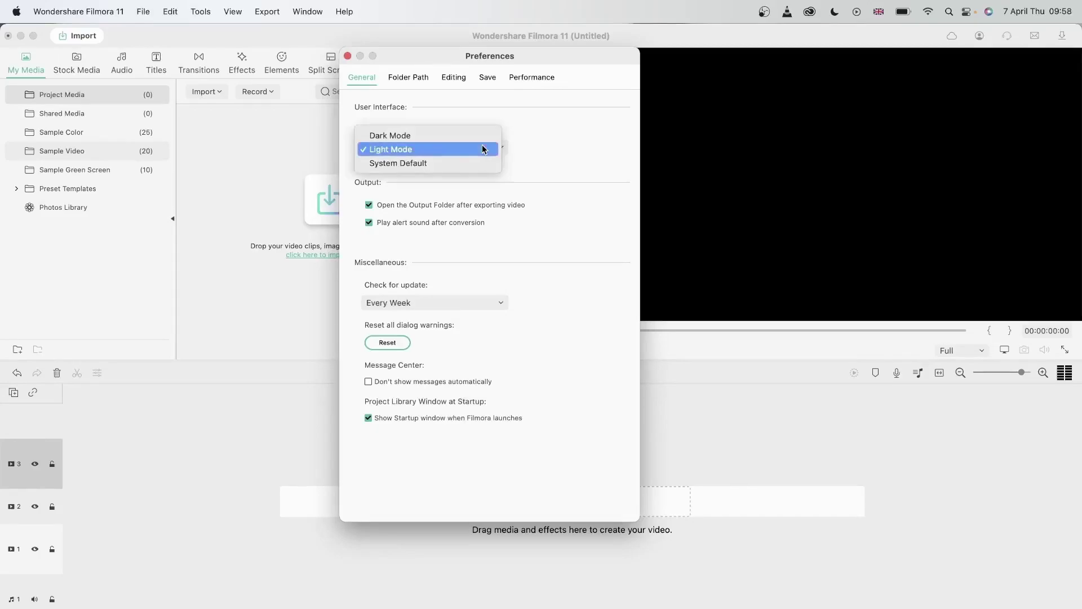
click(415, 164)
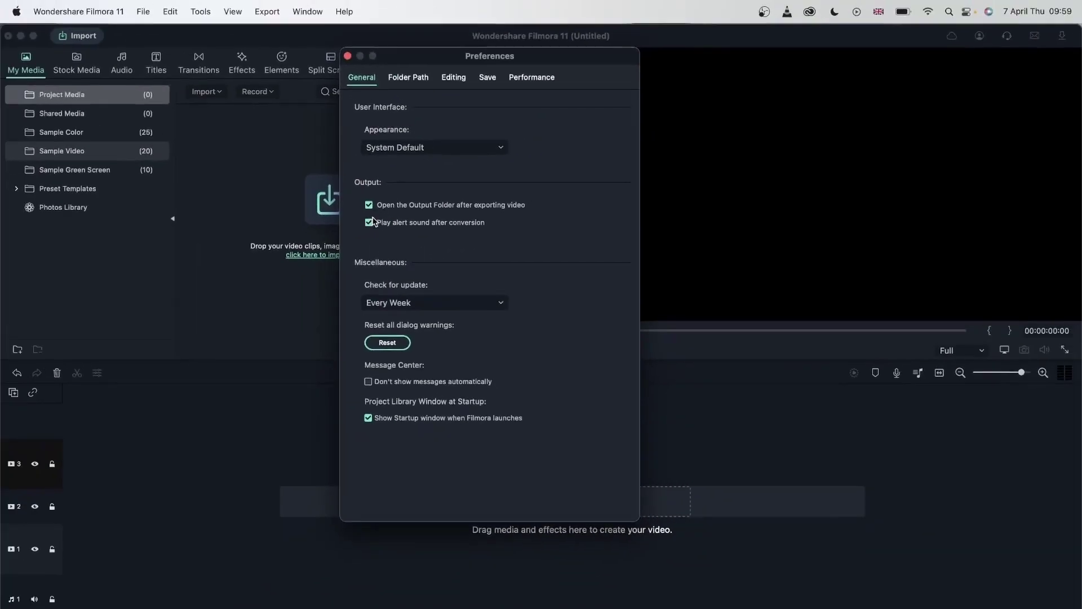
Close Preferences and place Gradient 2 from Sample Color on video track 2
click(347, 56)
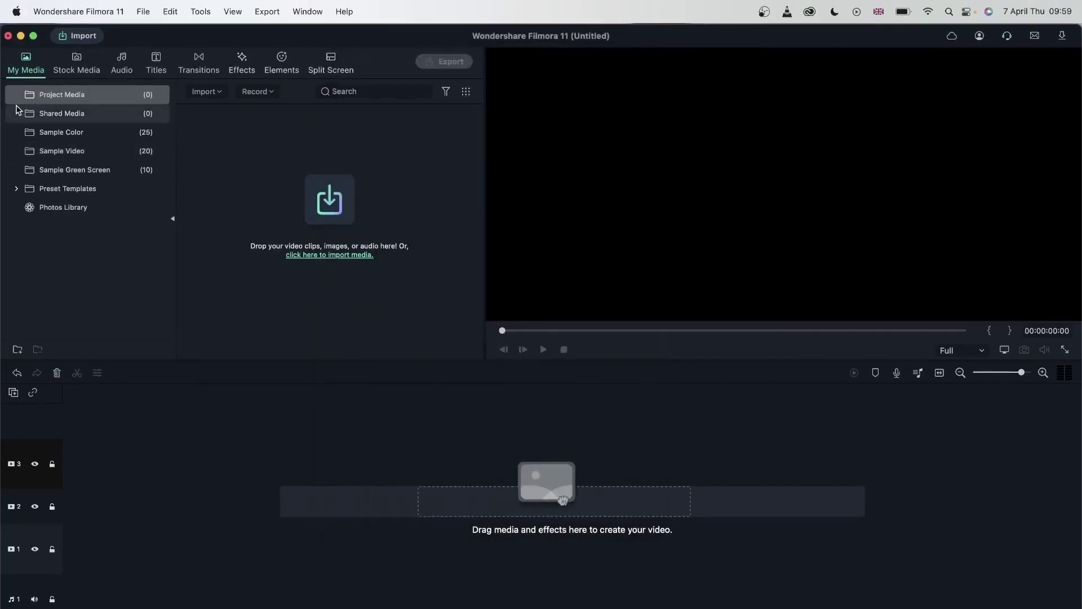
click(77, 133)
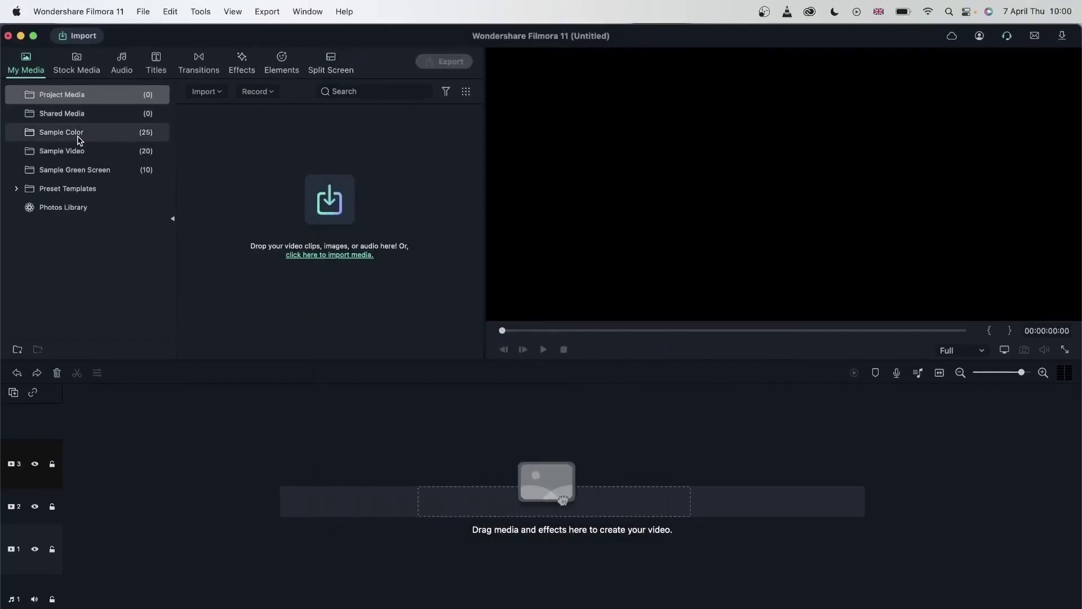
drag(435, 189, 66, 500)
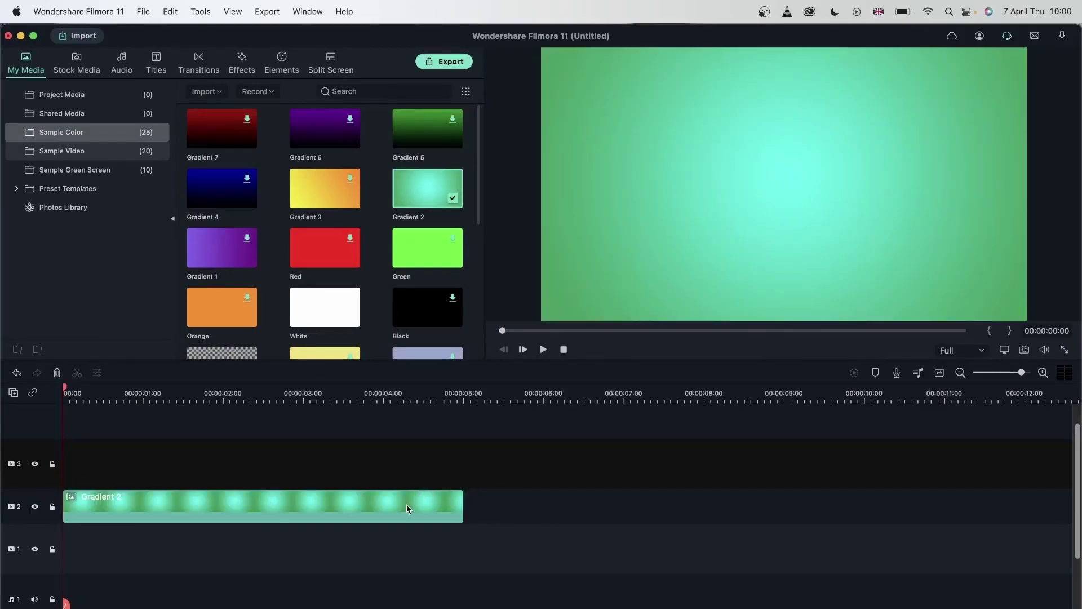
Export the project to the Desktop as My Video.mov, then delete the Gradient 2 clip
click(448, 62)
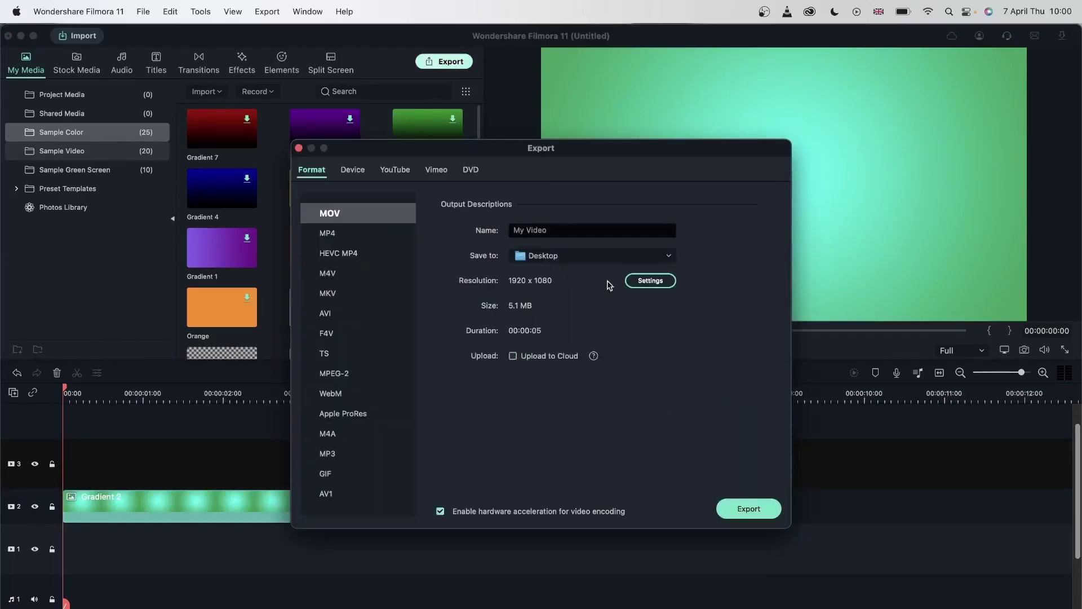
click(758, 513)
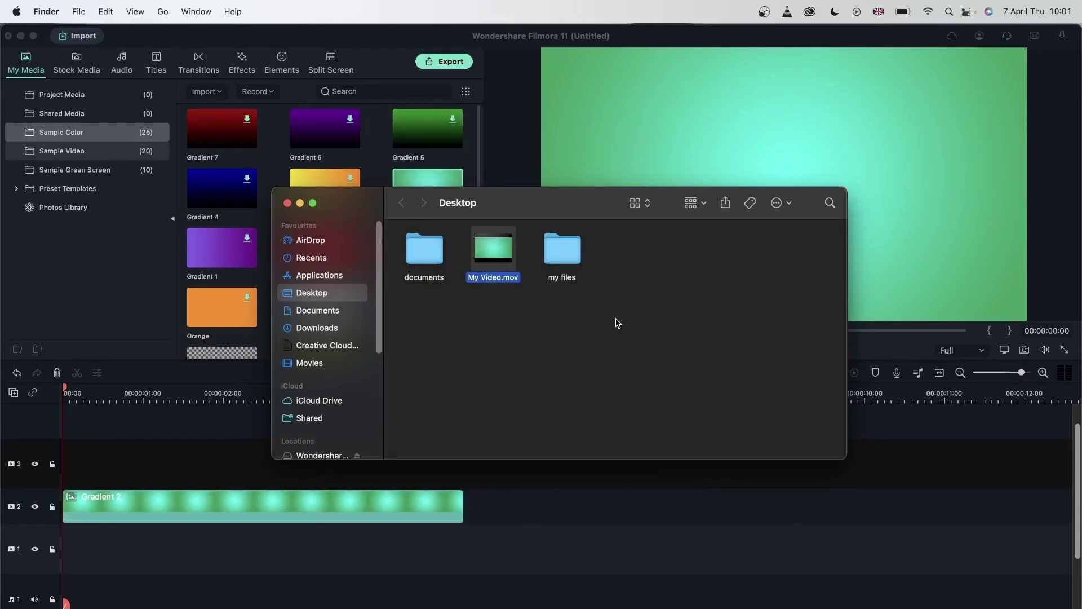
click(287, 204)
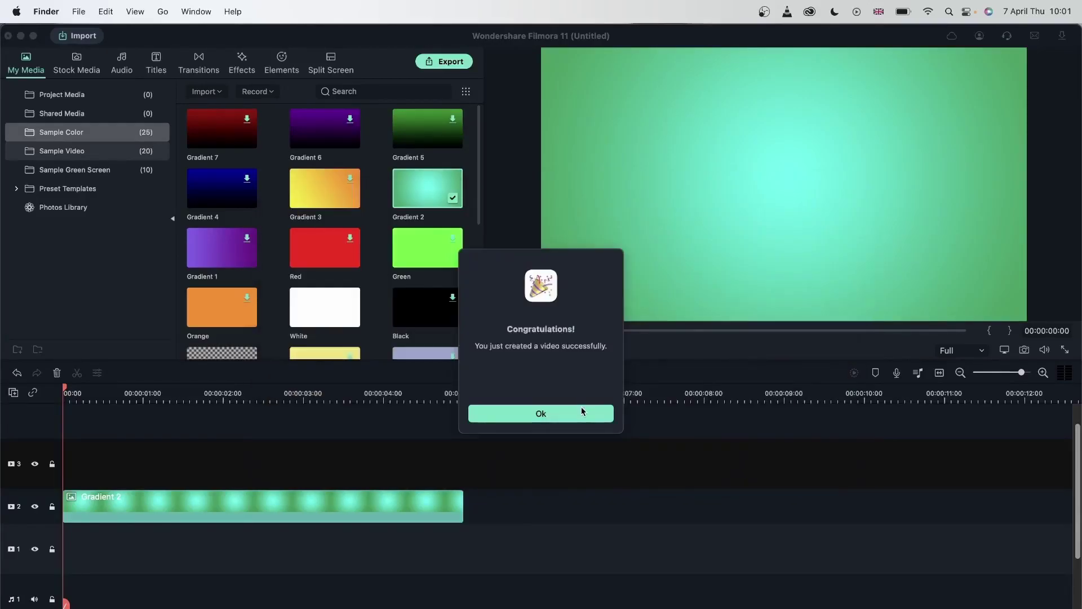
click(544, 419)
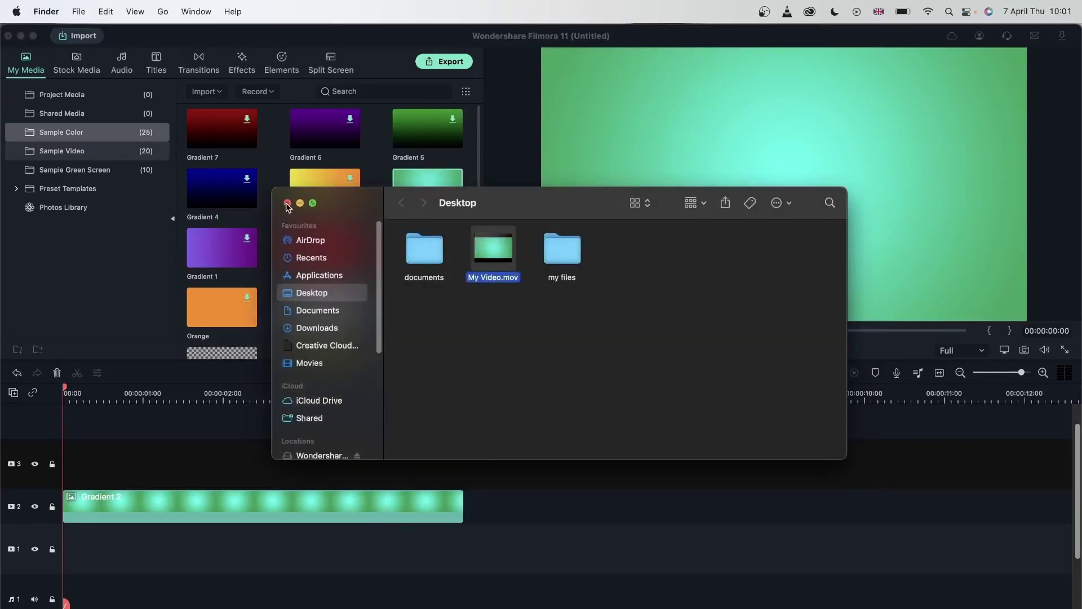
click(287, 203)
click(400, 503)
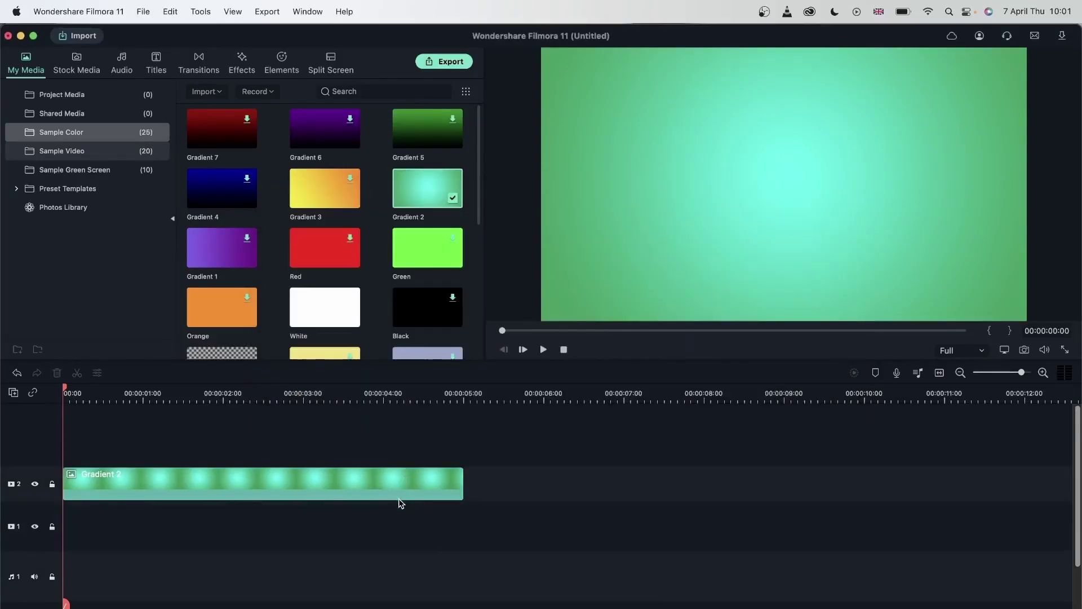
click(402, 492)
key(Delete)
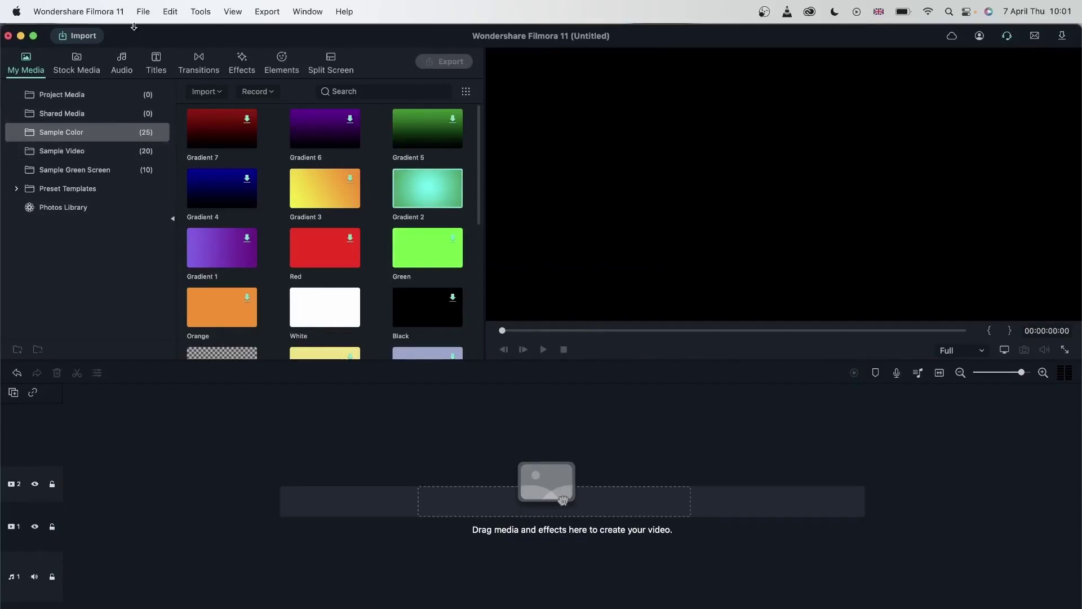
Reopen Preferences and open the Check for update dropdown, leaving it at Every Week
click(97, 7)
click(106, 55)
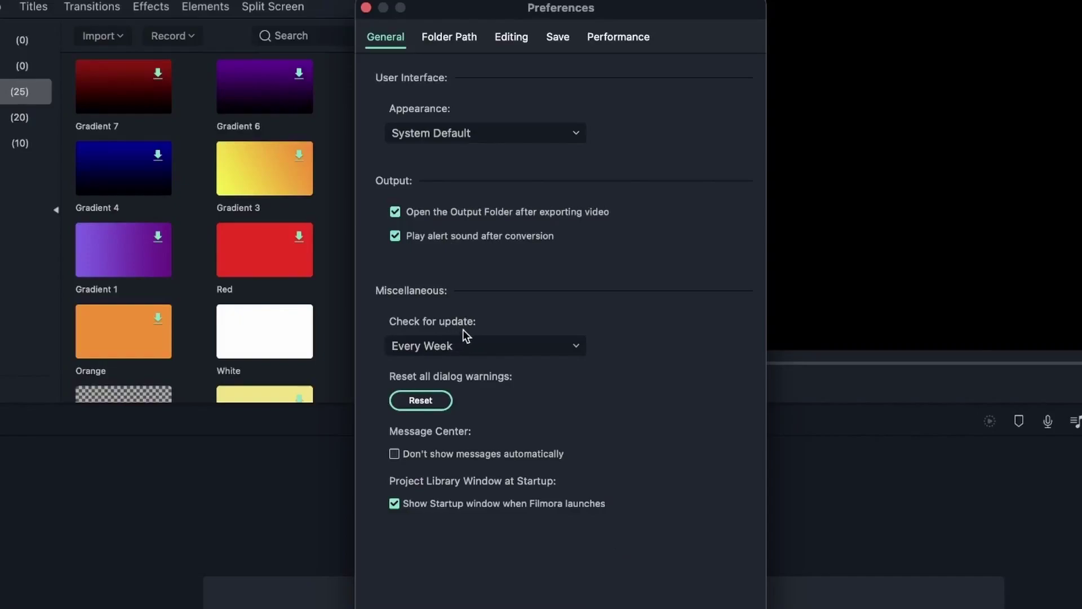
click(573, 351)
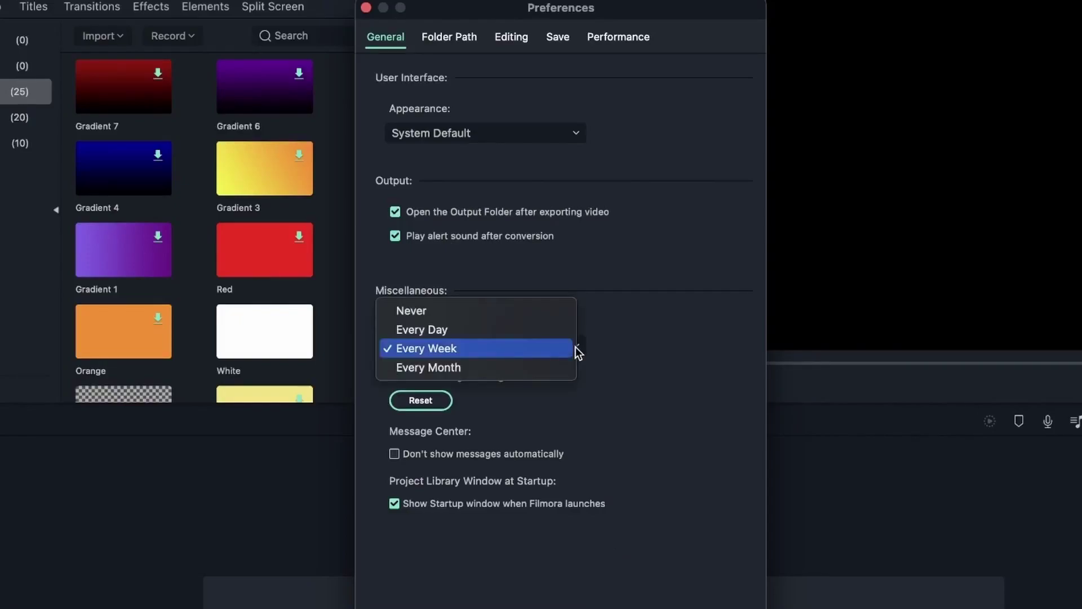
click(676, 385)
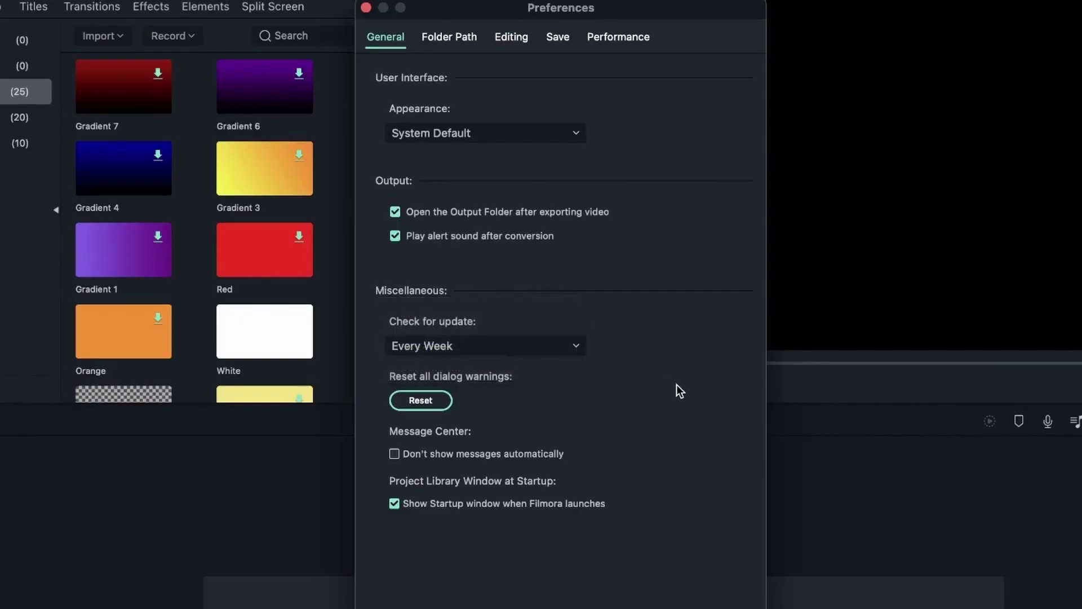
click(561, 347)
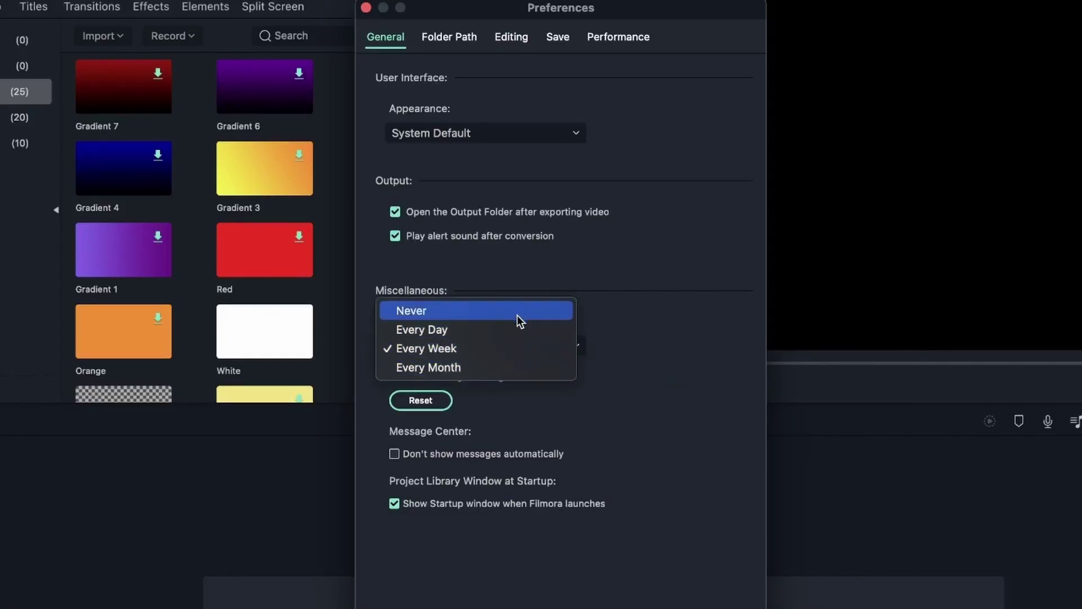
click(638, 334)
click(561, 341)
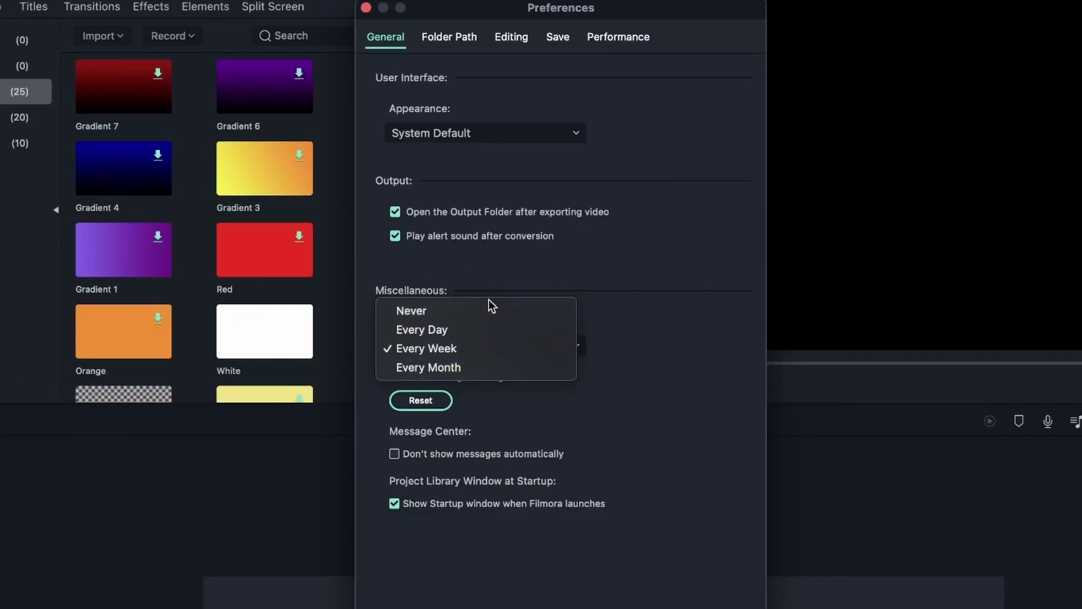
Close the Check for update list with Every Week still selected
click(650, 436)
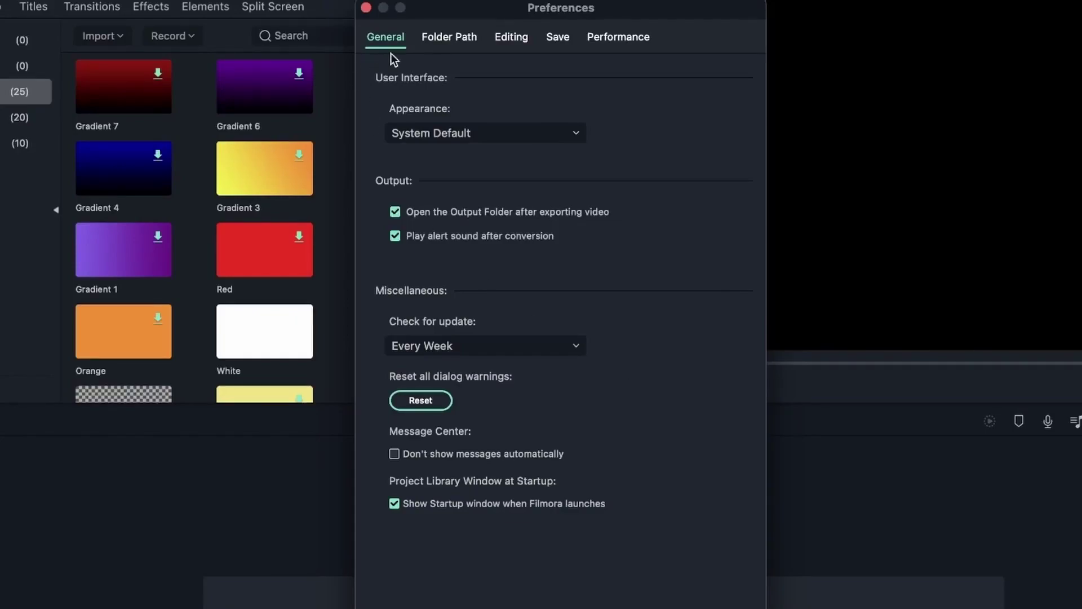
click(454, 41)
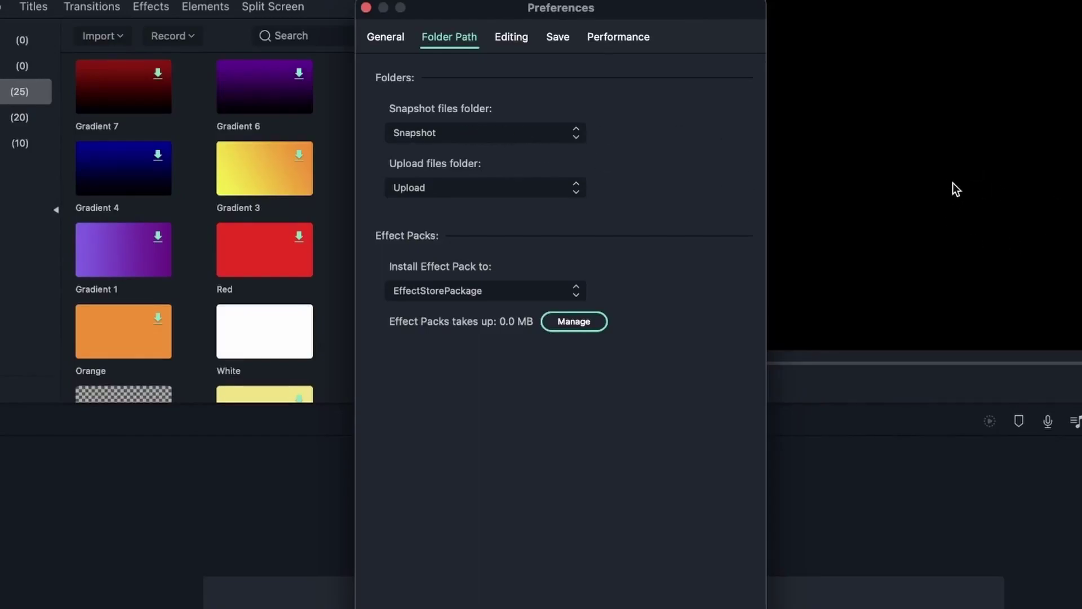
click(547, 132)
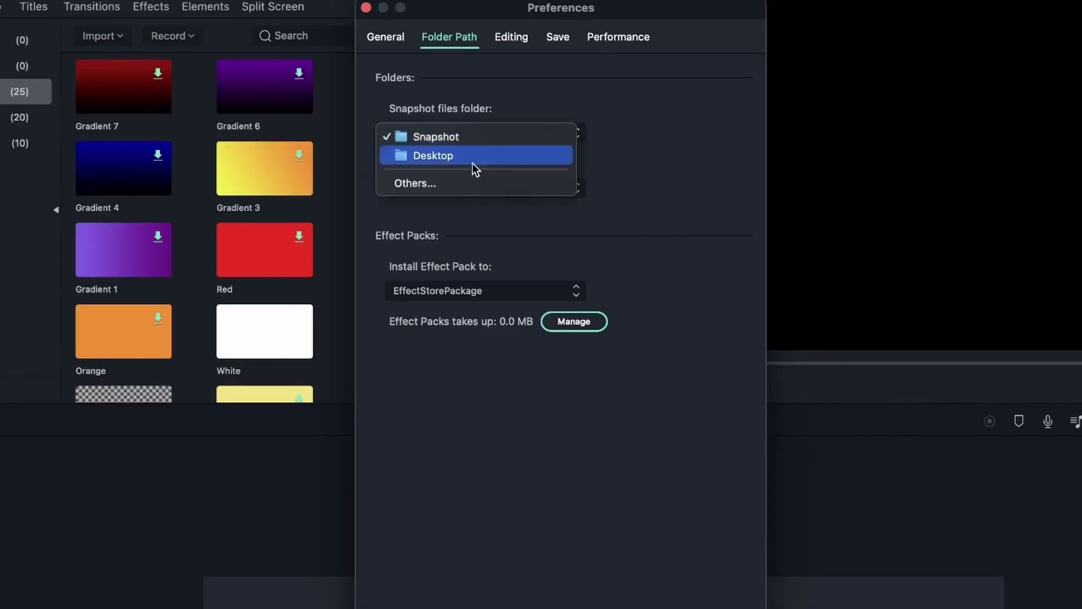
click(627, 163)
click(558, 187)
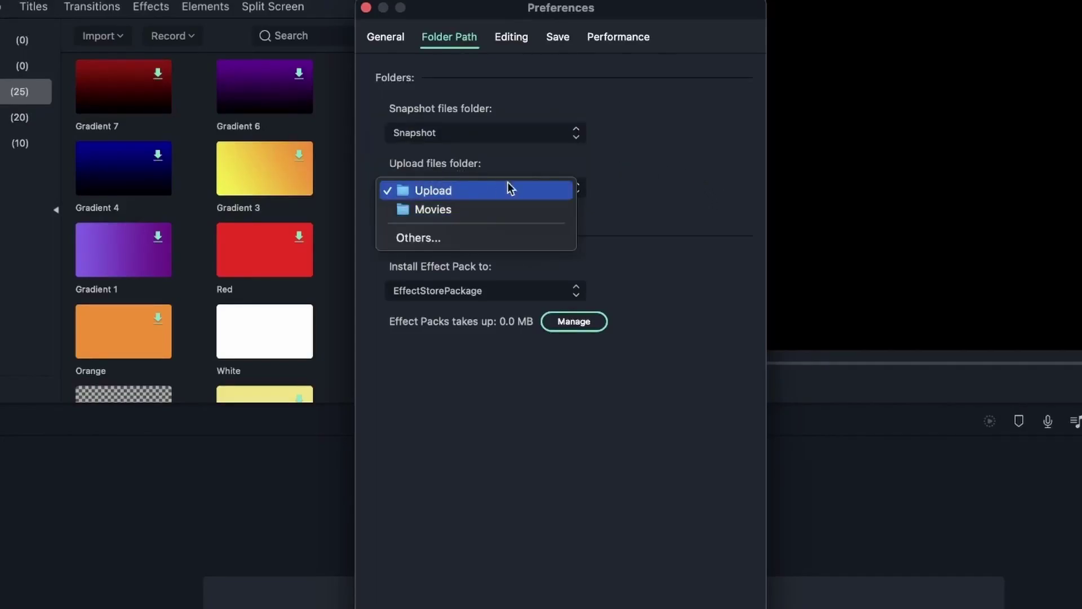
click(640, 177)
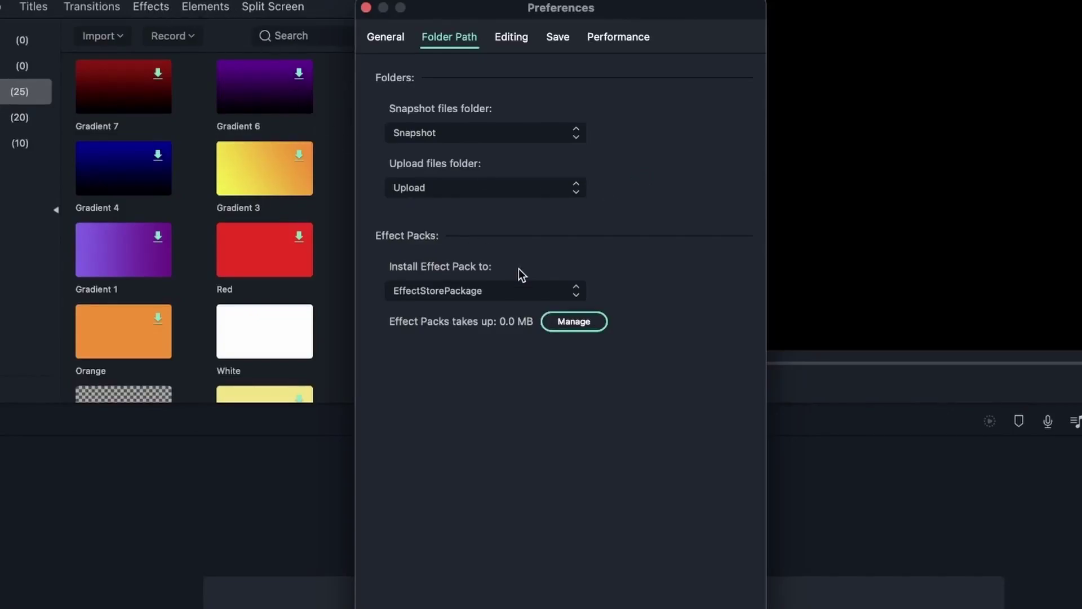
click(458, 293)
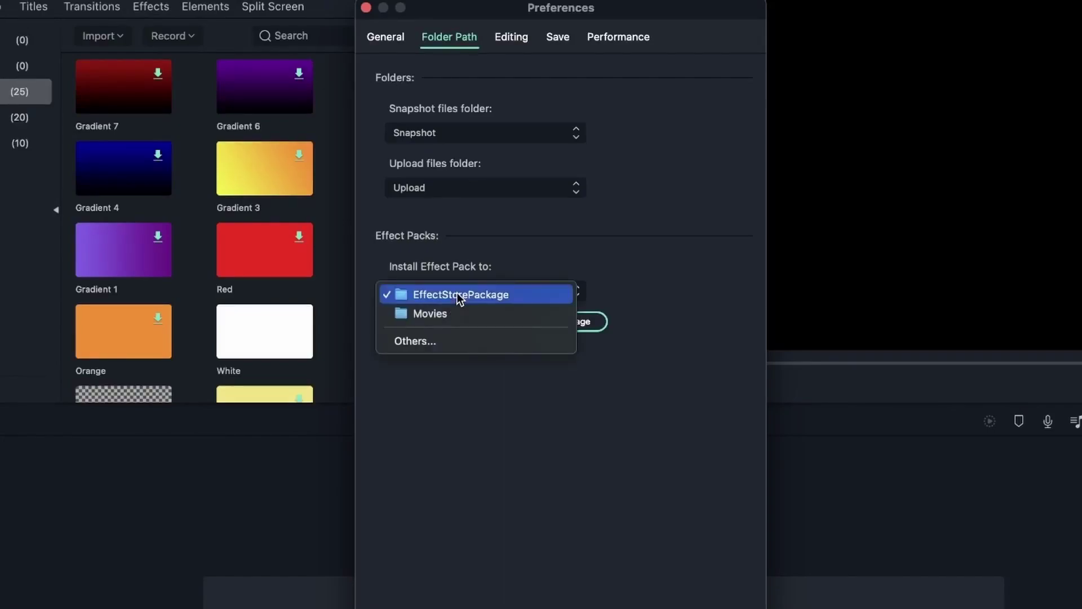
click(682, 417)
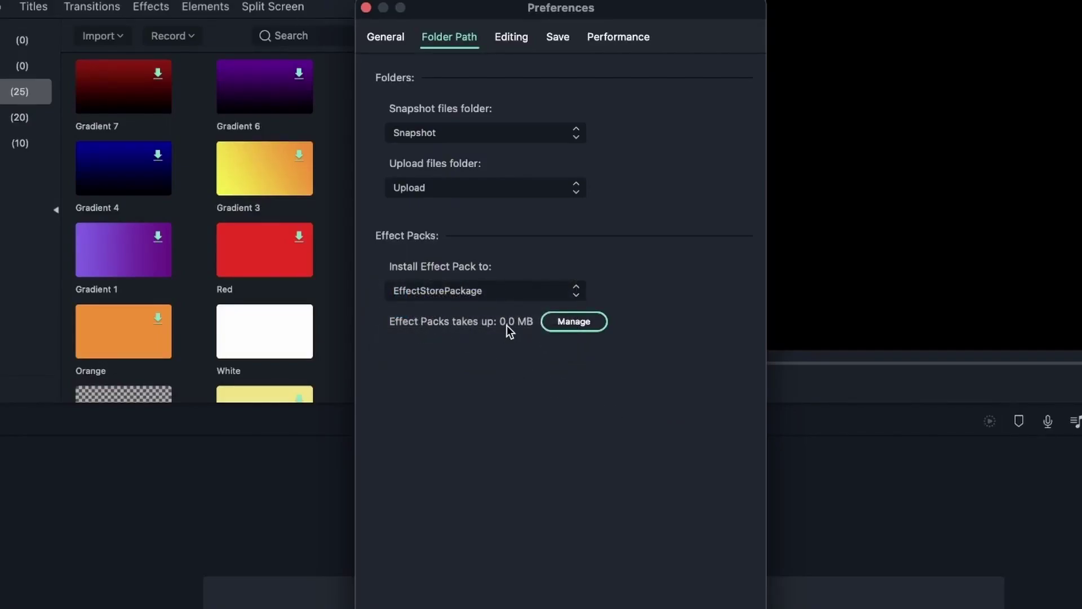
click(574, 321)
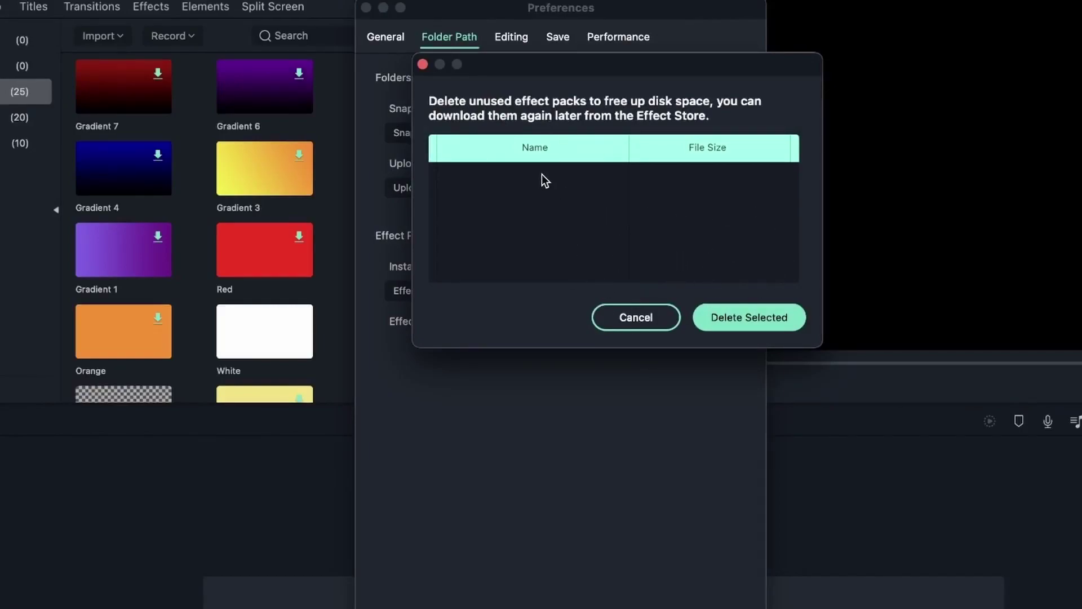
click(636, 318)
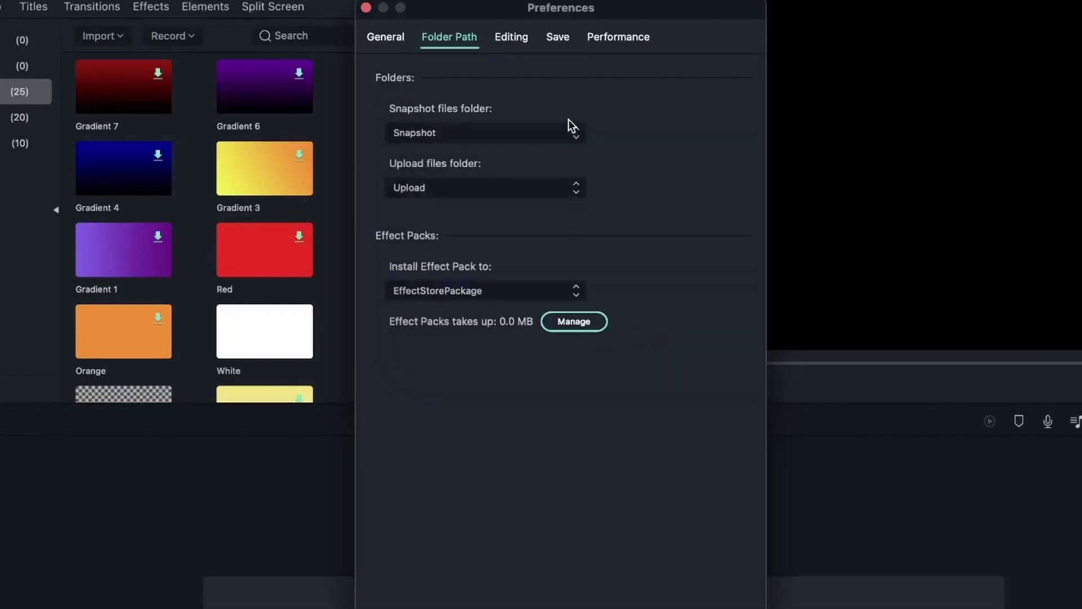
Switch to Editing preferences, move the window left, and keep Photo Placement at Fit
click(515, 37)
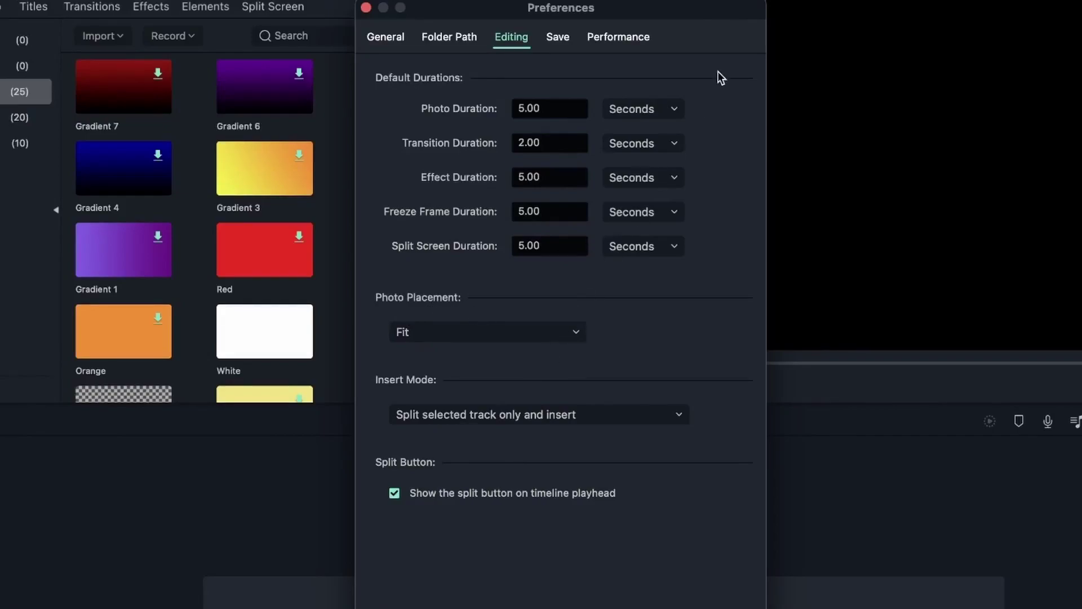
drag(709, 13, 378, 25)
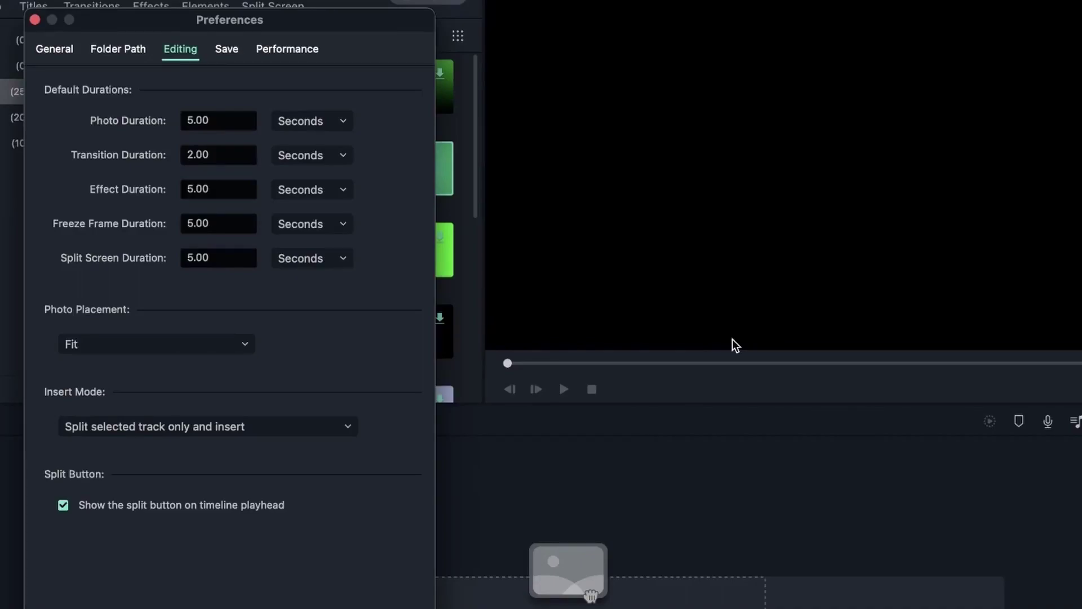
click(206, 340)
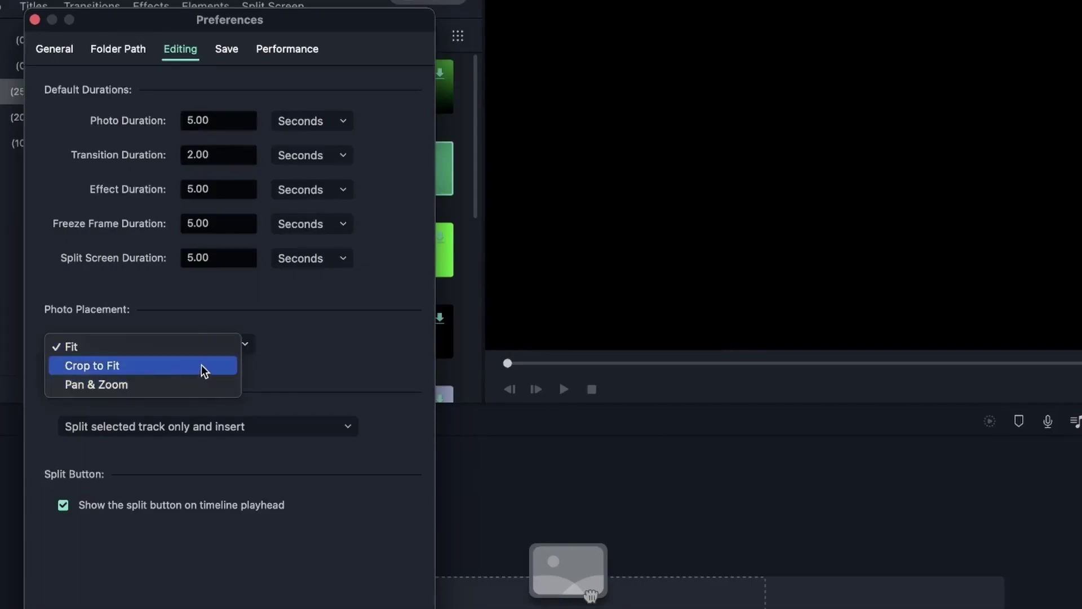
click(311, 362)
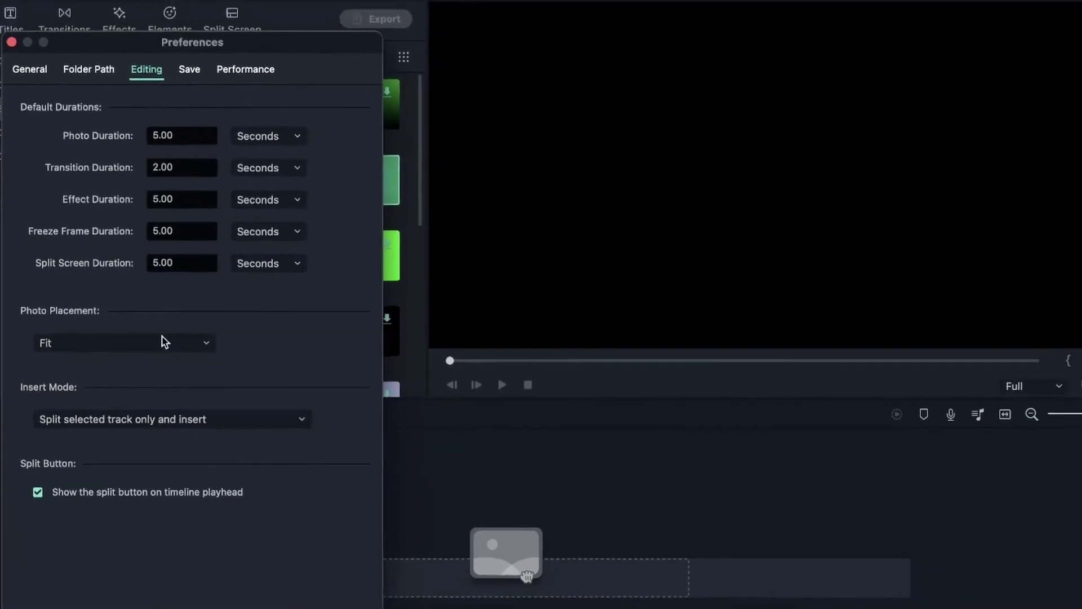
click(163, 342)
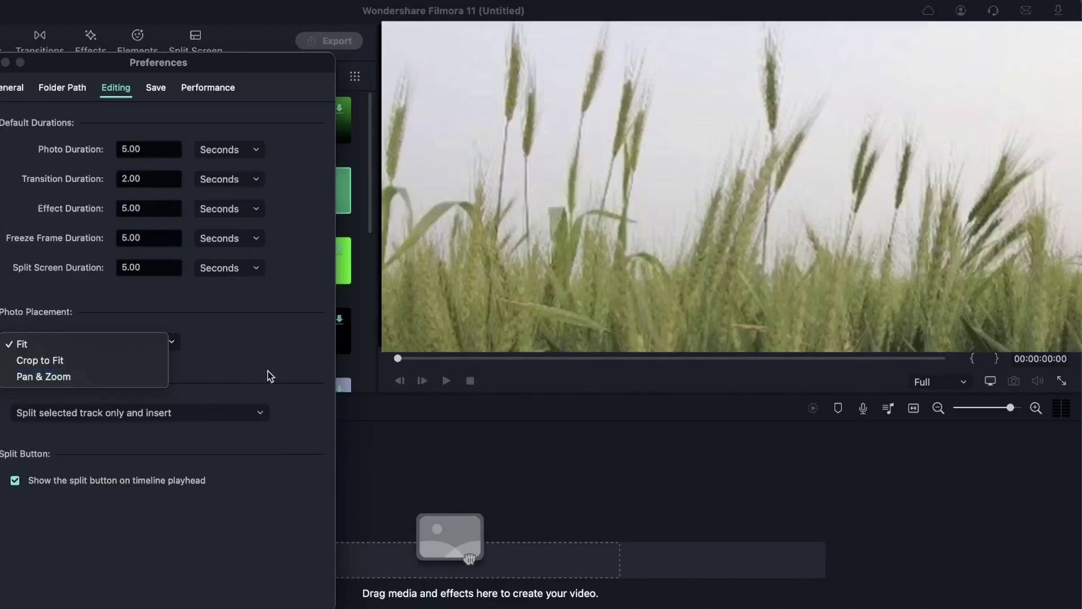
click(72, 345)
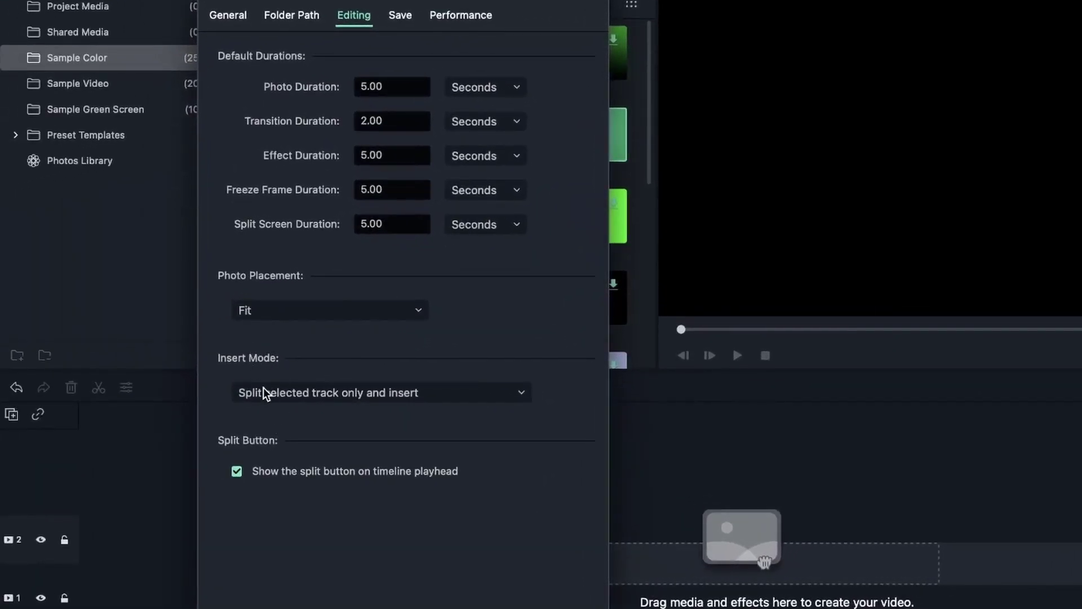
Leave Insert Mode unchanged, close Preferences, and drag the playhead to 00:00:02:14
click(508, 396)
click(505, 394)
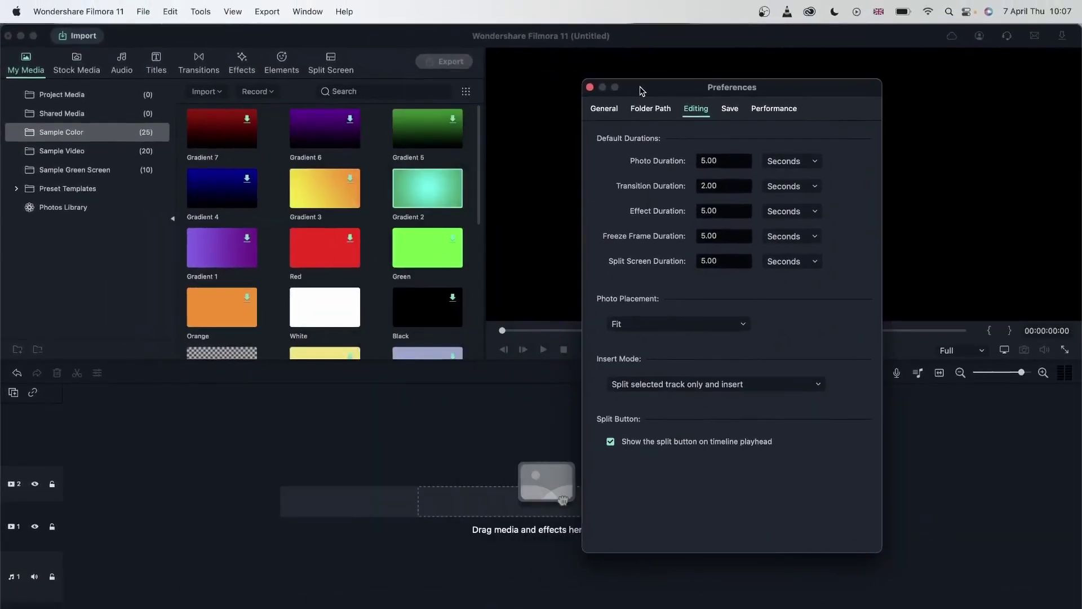
drag(642, 91, 485, 92)
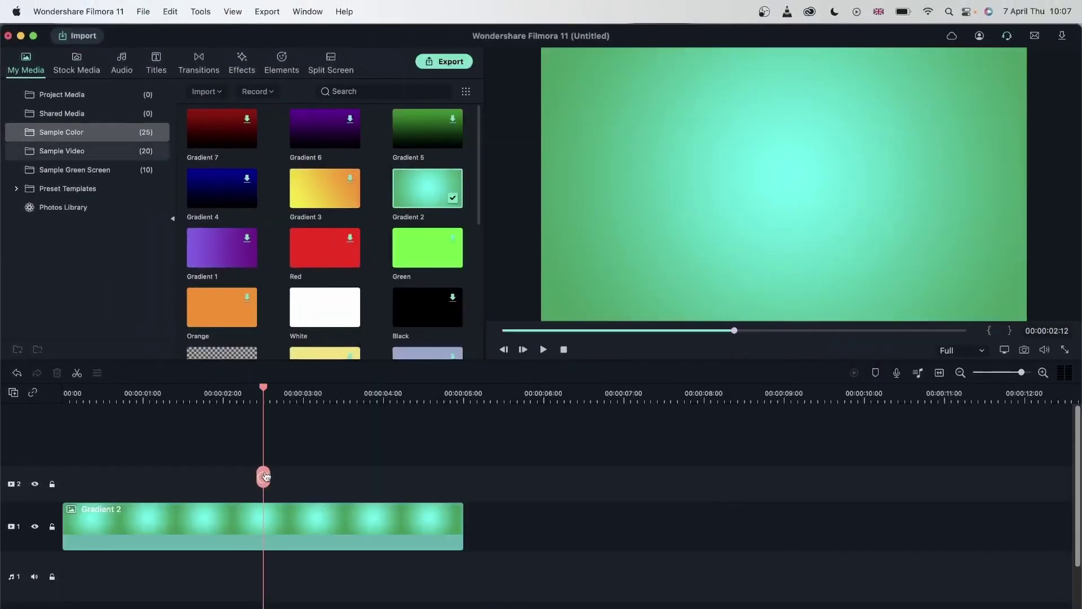
drag(262, 471, 271, 436)
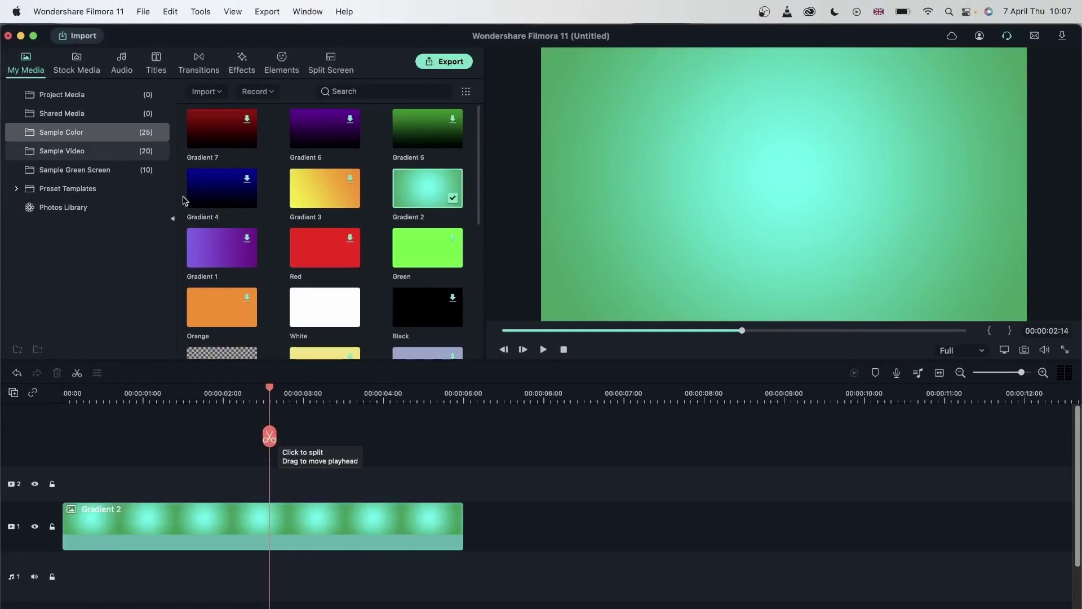
click(95, 9)
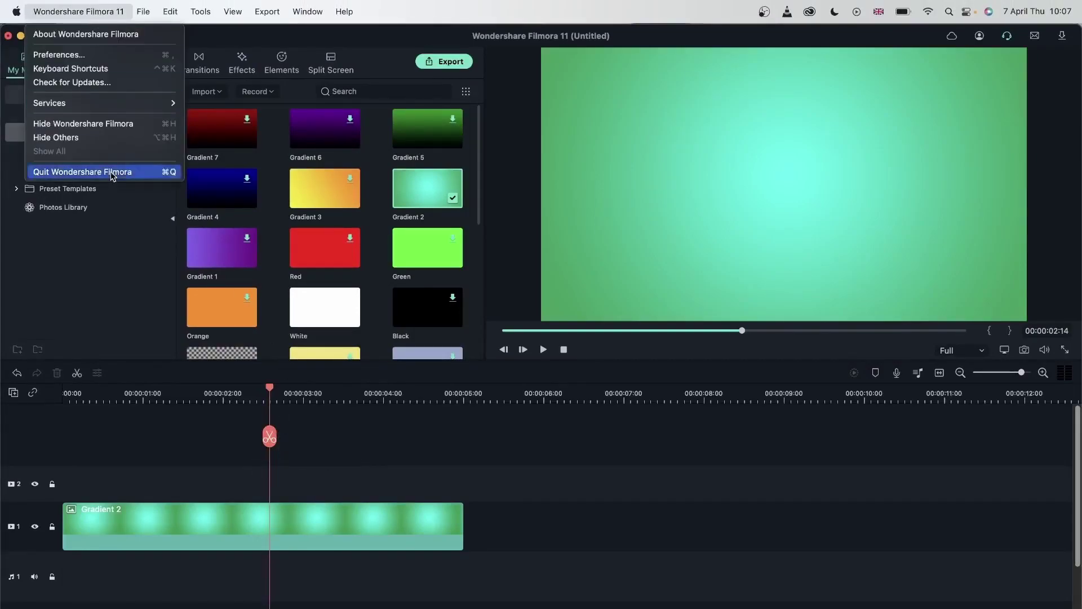
Reopen Preferences and view the Save tab, then the Performance settings
click(121, 54)
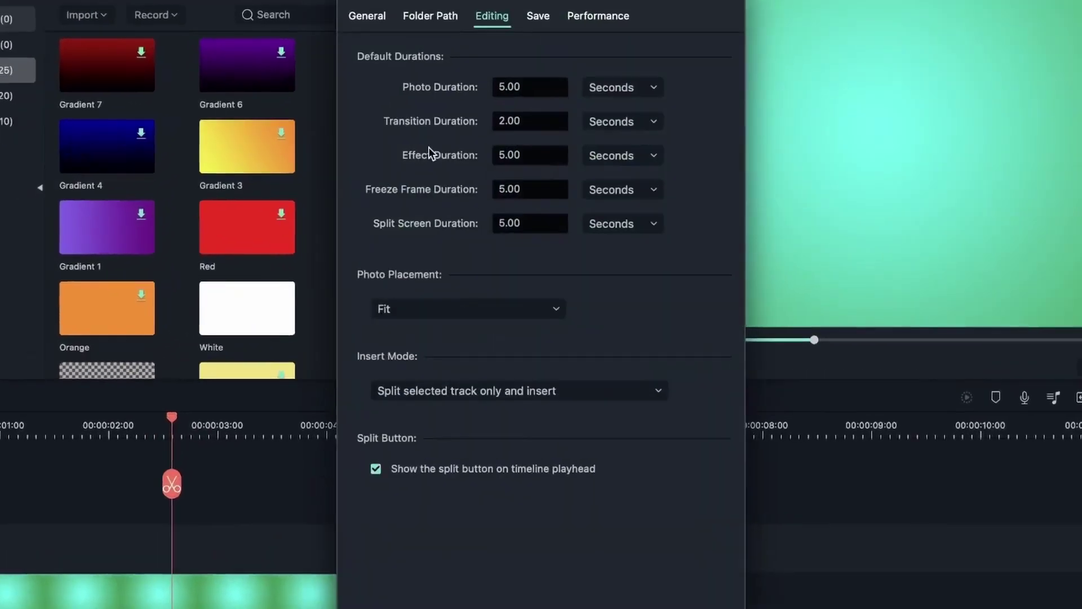
click(545, 19)
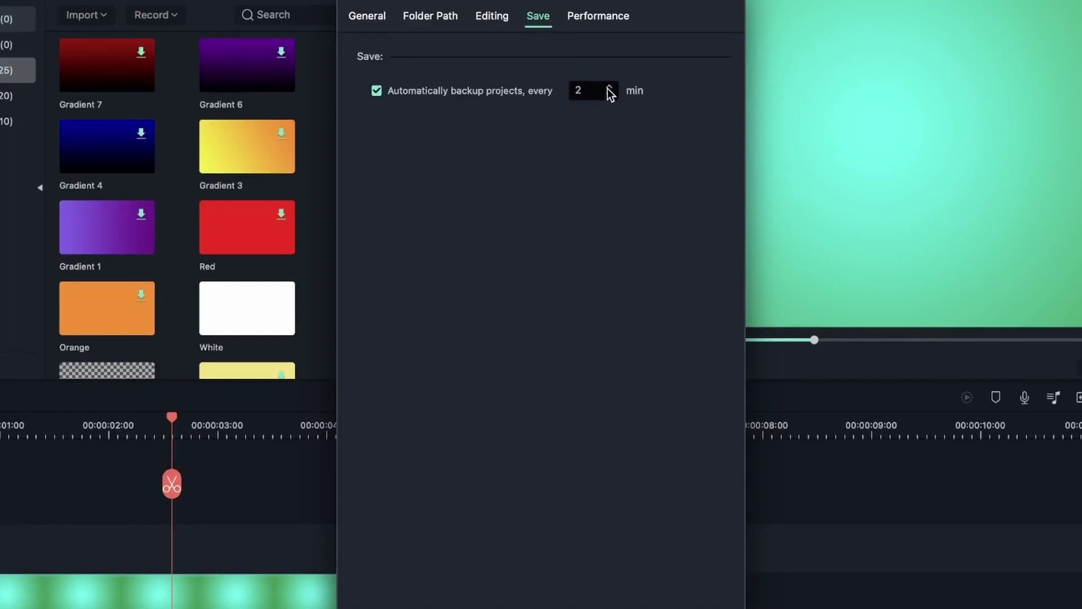
click(601, 16)
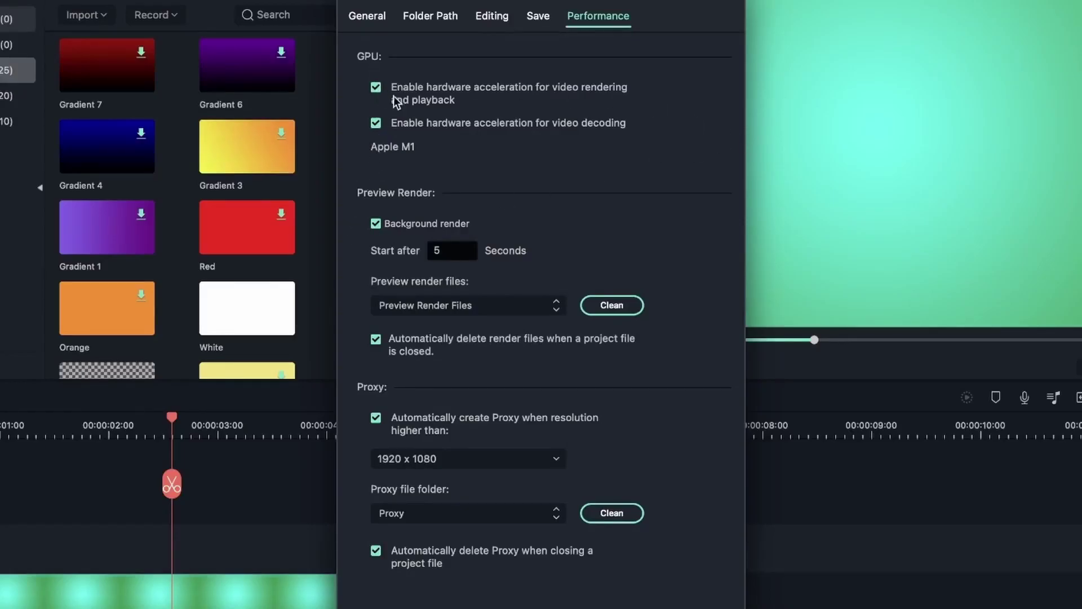
In Editing preferences, set Photo Duration to 10 seconds
click(435, 16)
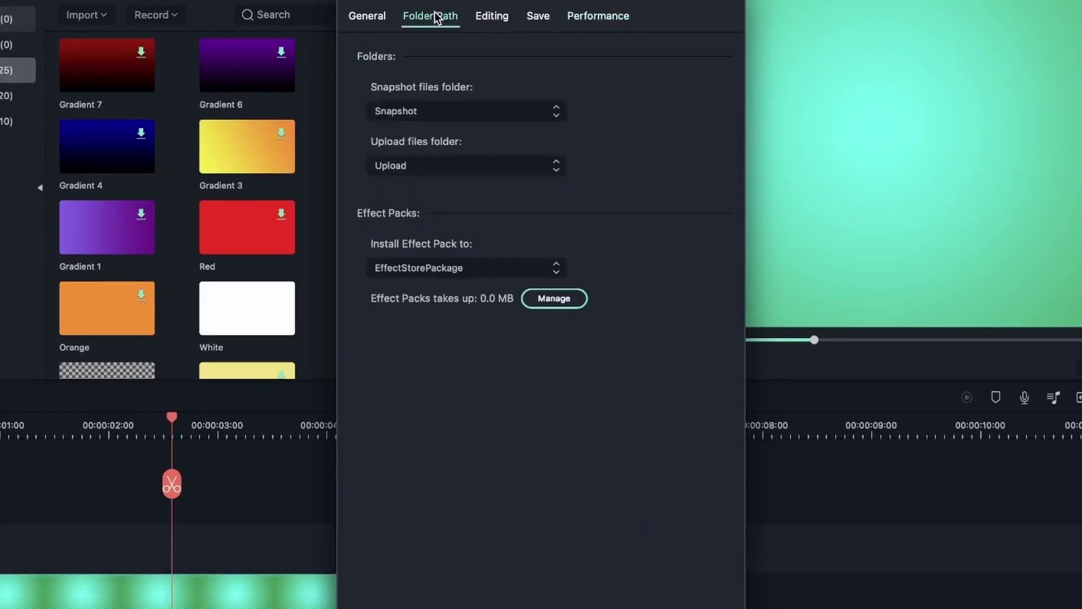
click(491, 16)
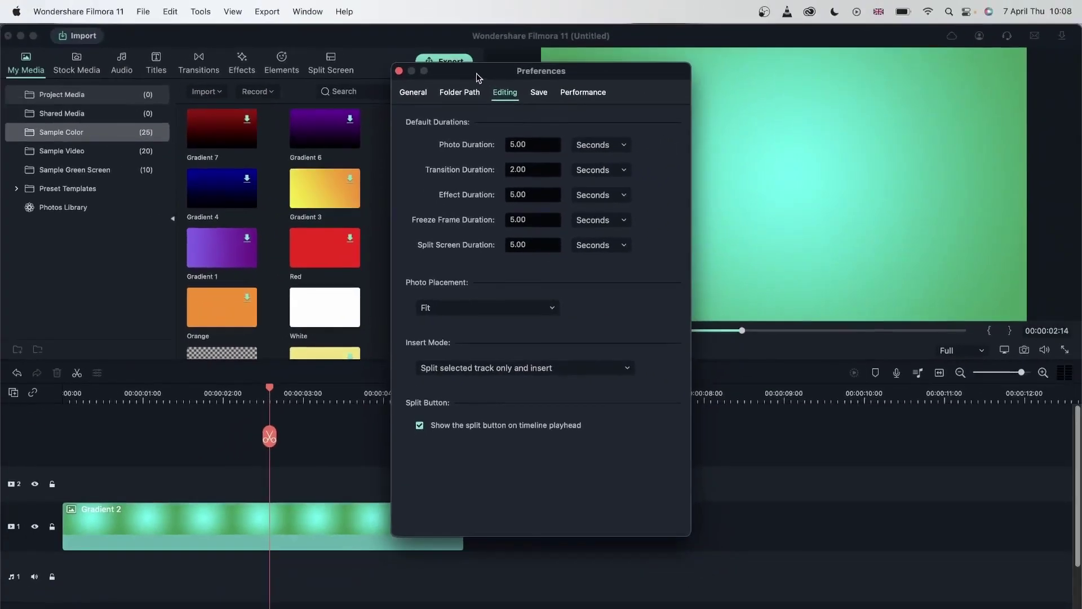
drag(476, 79, 773, 104)
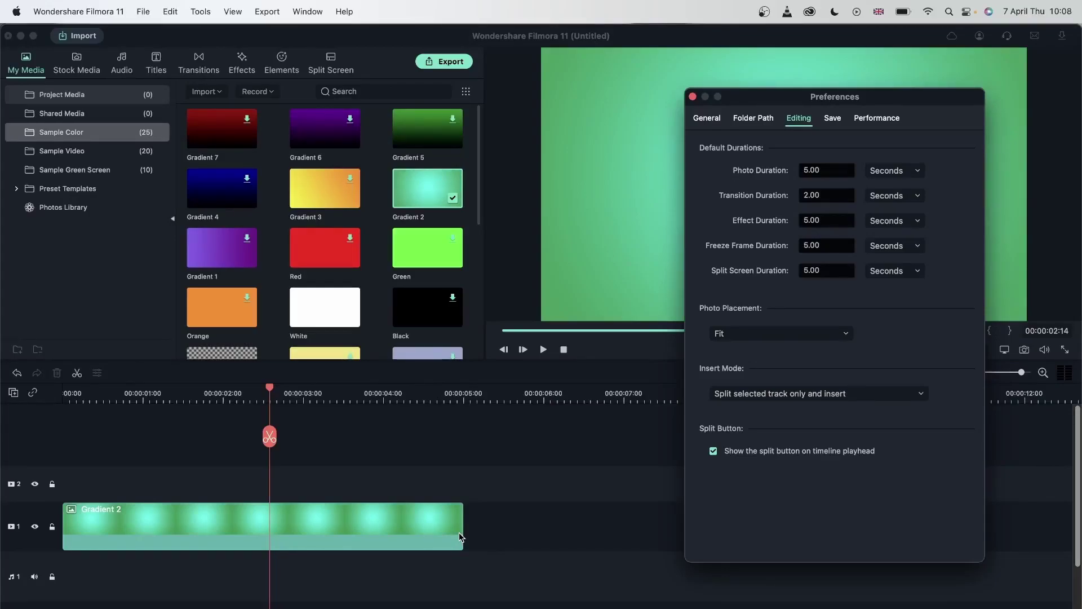
double_click(830, 170)
text(10)
Close Preferences, add Gradient 2 to video track 2, and select both Gradient 2 clips
click(693, 96)
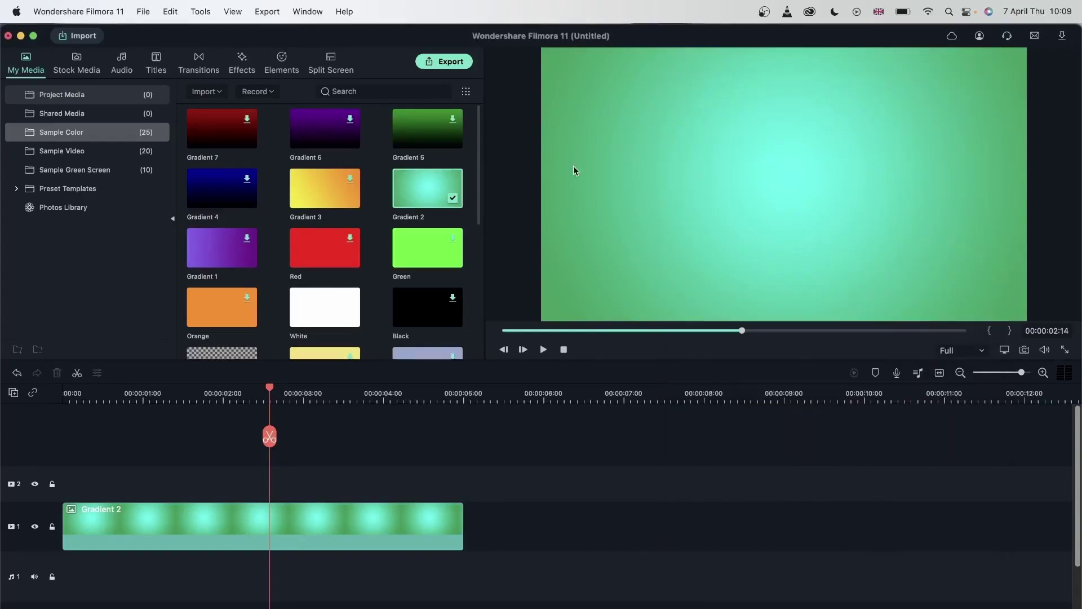
drag(413, 197, 67, 473)
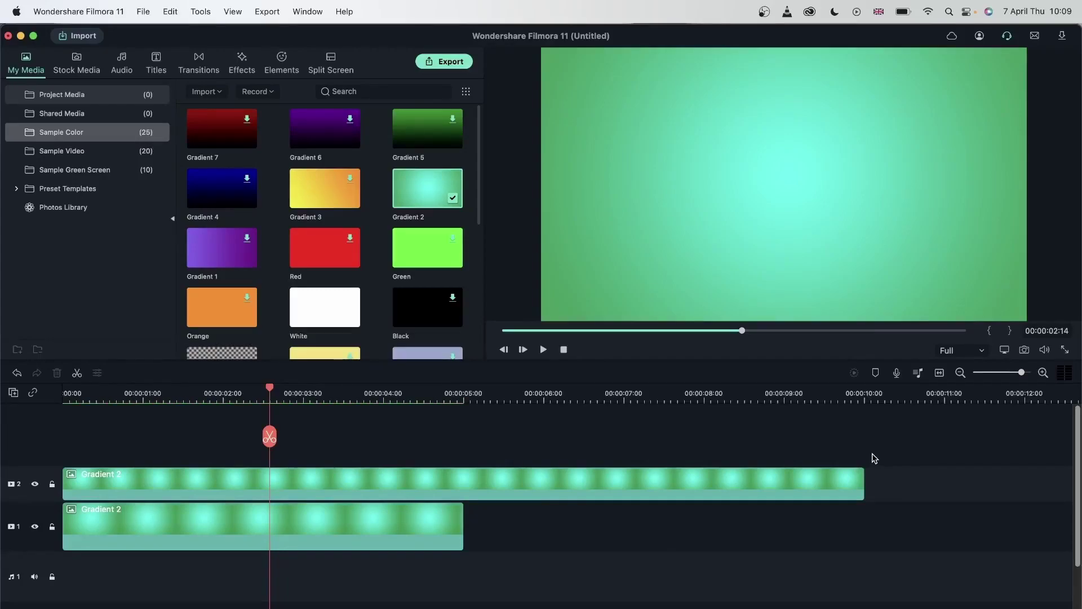
drag(919, 569, 252, 465)
Delete both Gradient 2 clips and reopen Preferences
key(Delete)
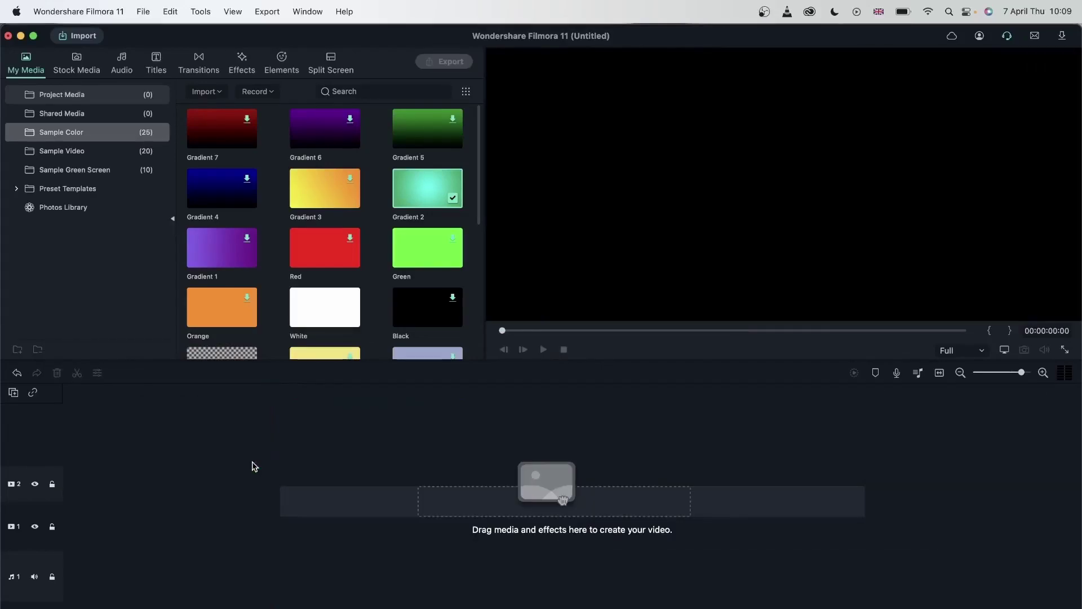
click(79, 12)
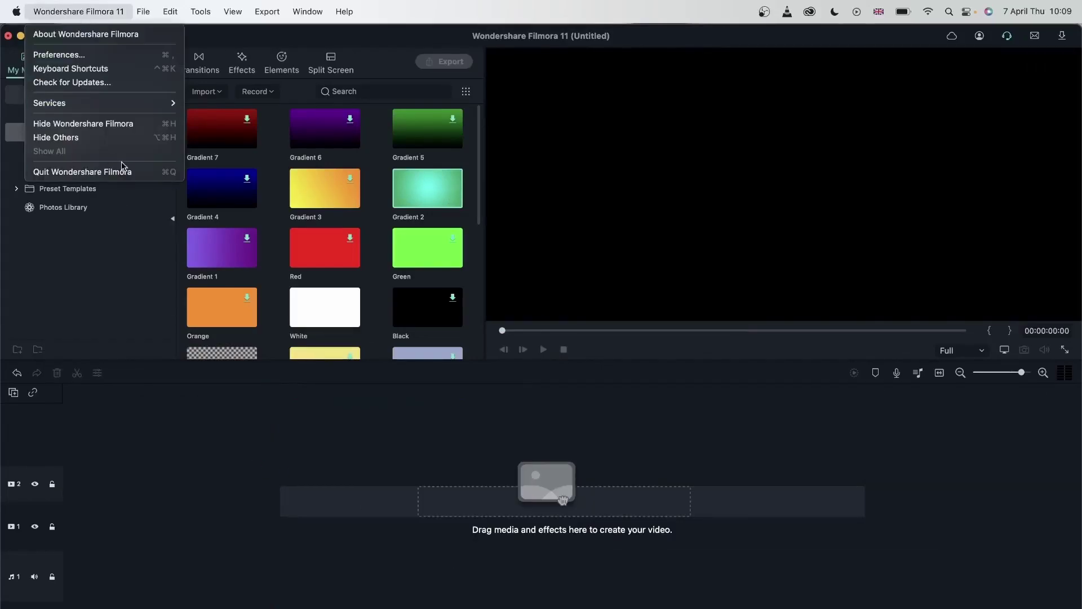
click(59, 51)
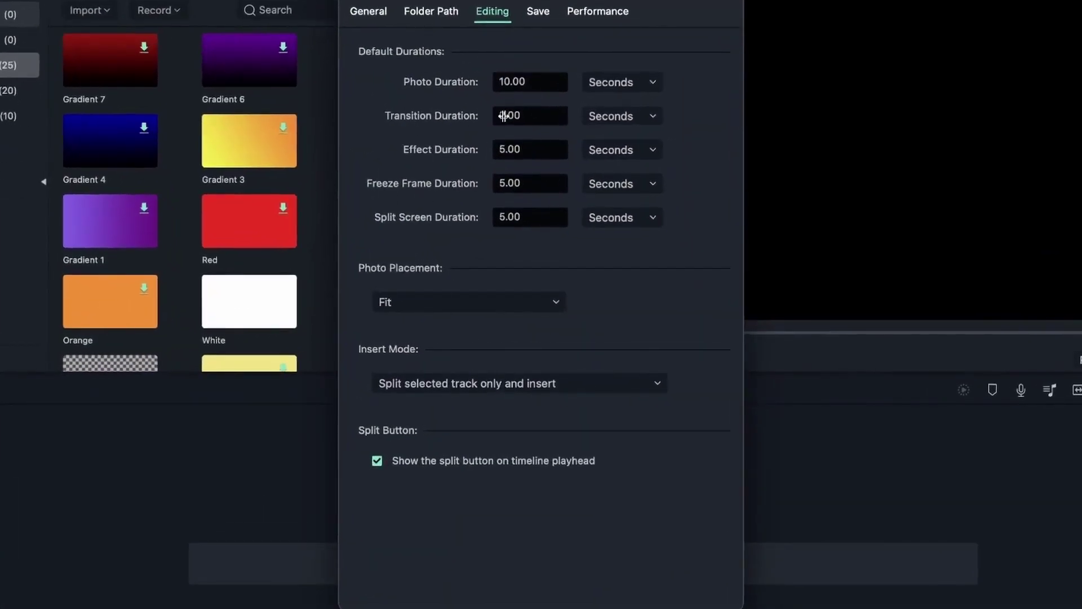
Set the Transition and Effect durations to 10 seconds
click(506, 115)
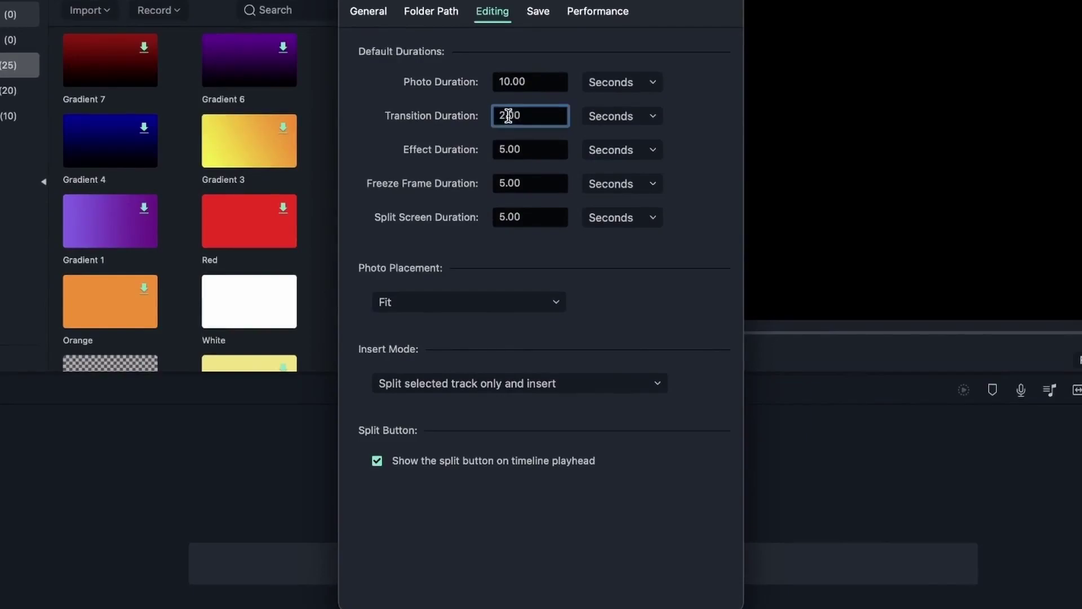
drag(504, 115, 488, 117)
text(10)
click(508, 150)
drag(508, 150, 451, 152)
text(10)
Set Freeze Frame and Split Screen durations to 10 seconds and close Preferences
click(506, 183)
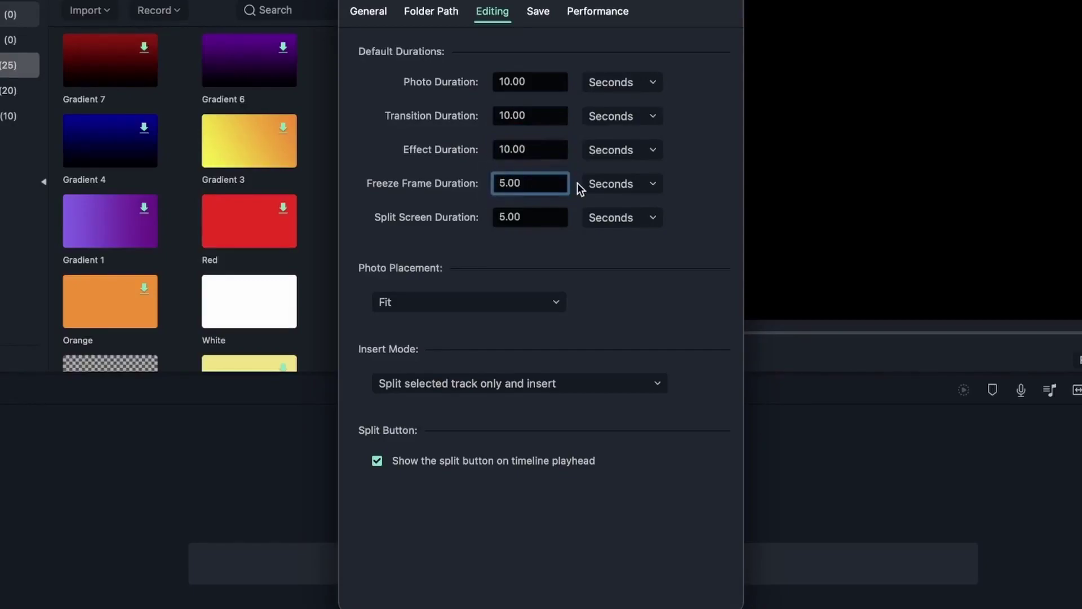
key(BackSpace)
text(10)
click(506, 221)
key(BackSpace)
text(10)
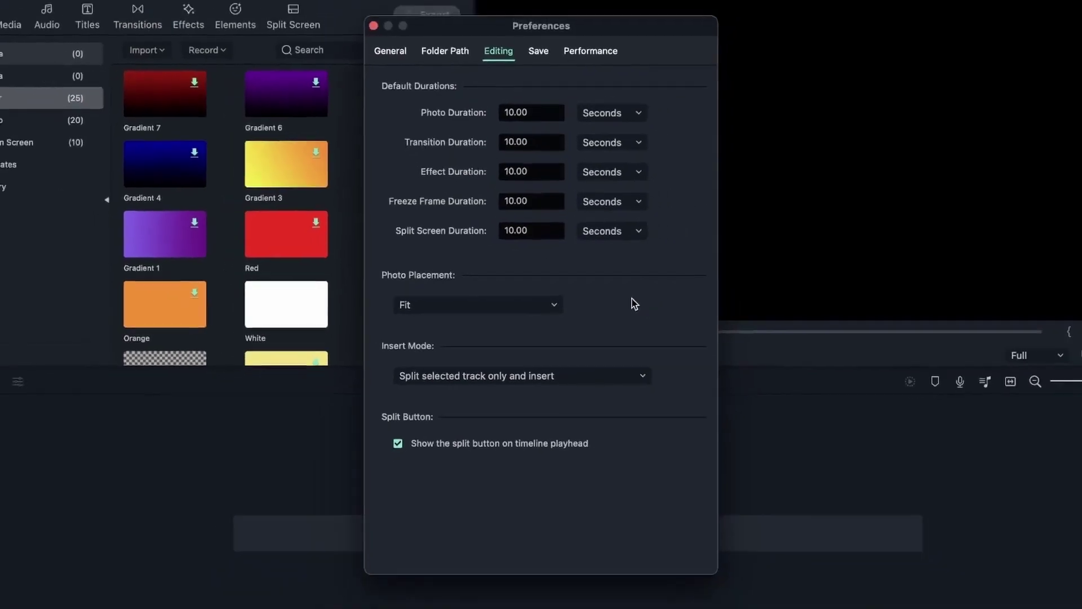
click(399, 71)
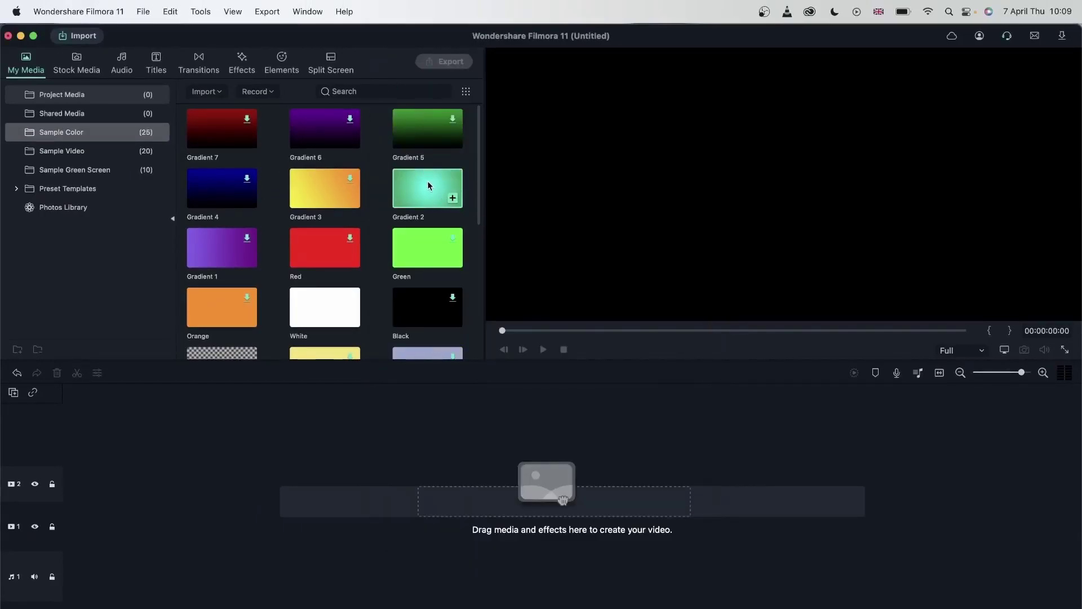
Place Gradient 2 on video track 2 and apply a Fade transition to it
drag(431, 181, 68, 485)
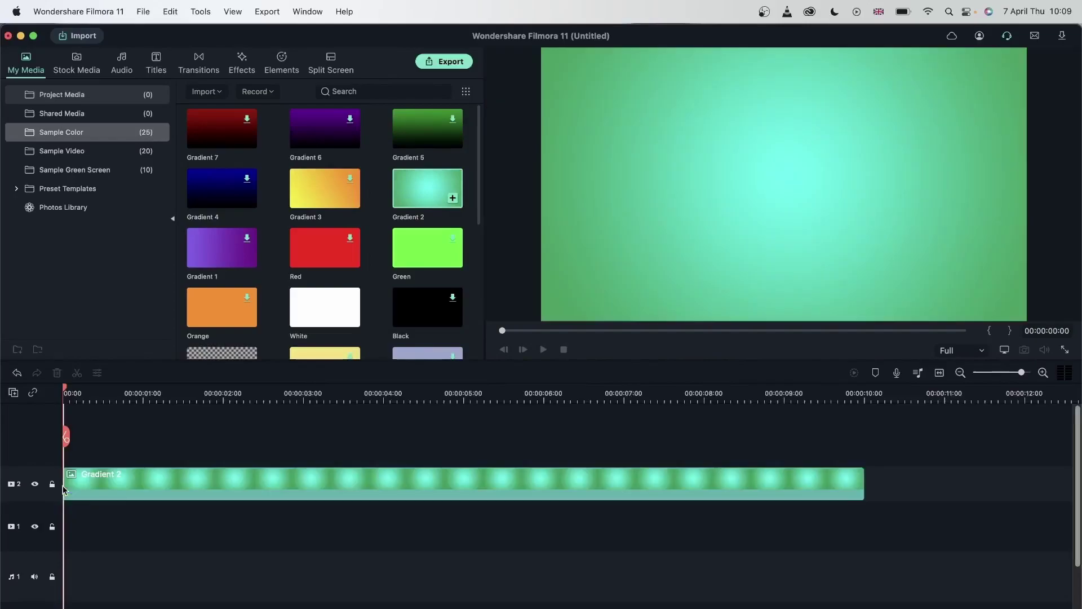
click(199, 58)
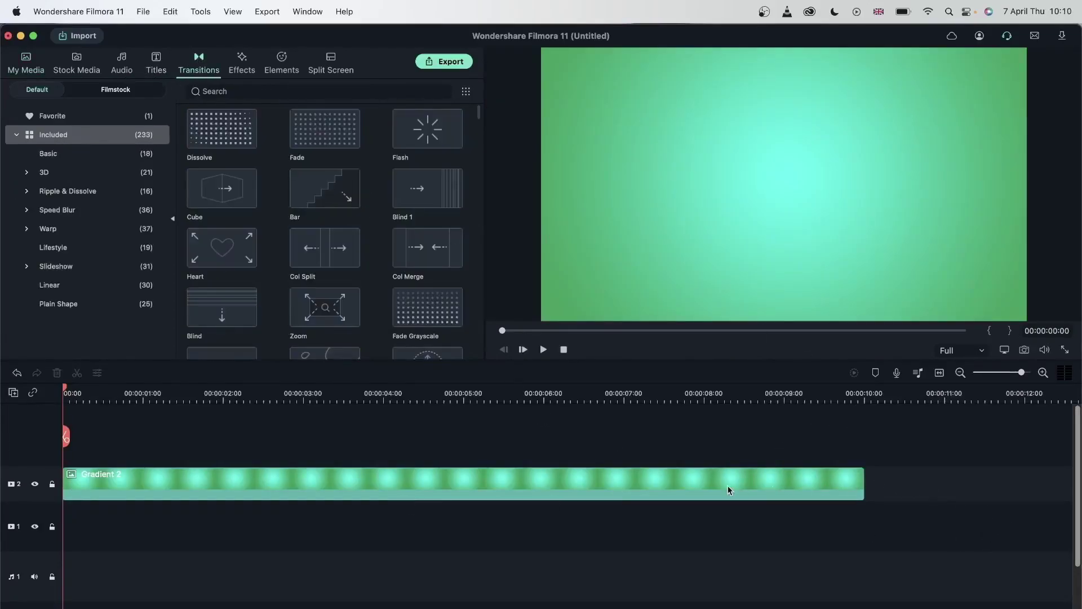
drag(333, 138, 283, 486)
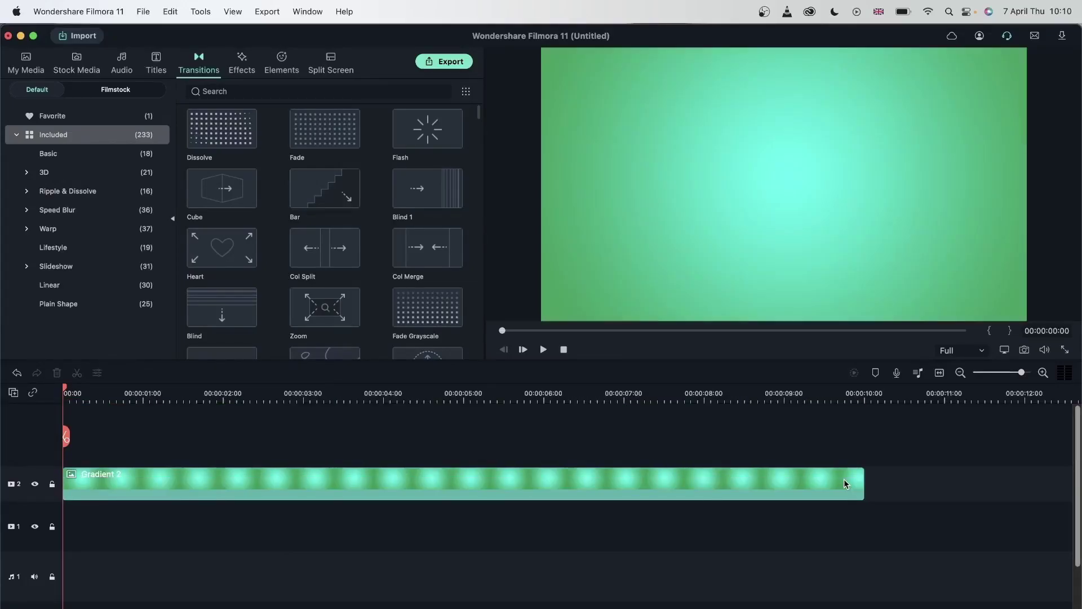
Add the Flushed effect above Gradient 2, then delete it again
click(243, 63)
drag(319, 119, 79, 446)
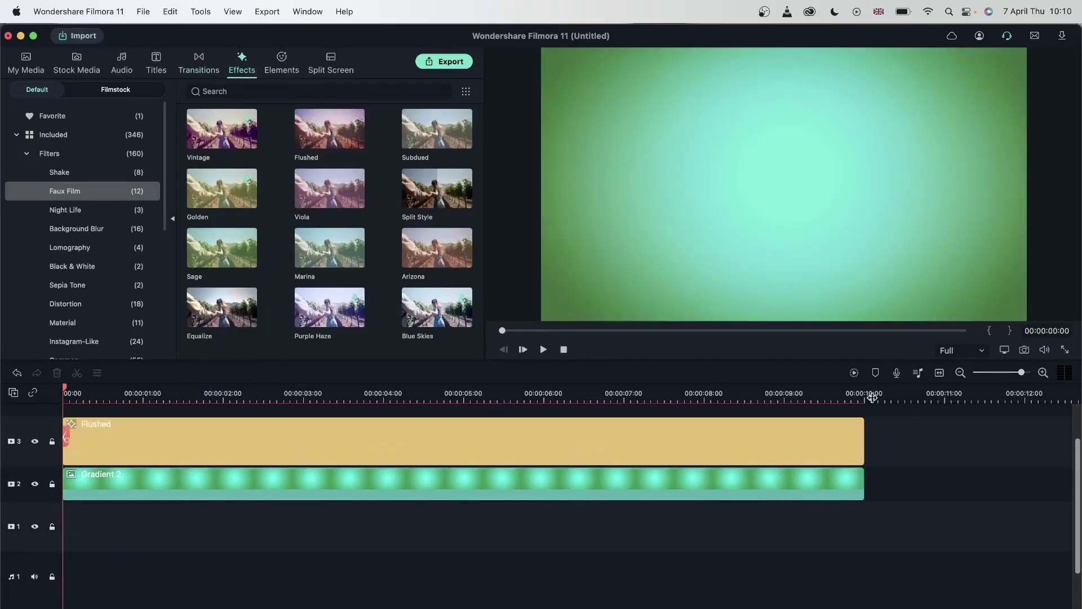
drag(872, 397, 717, 397)
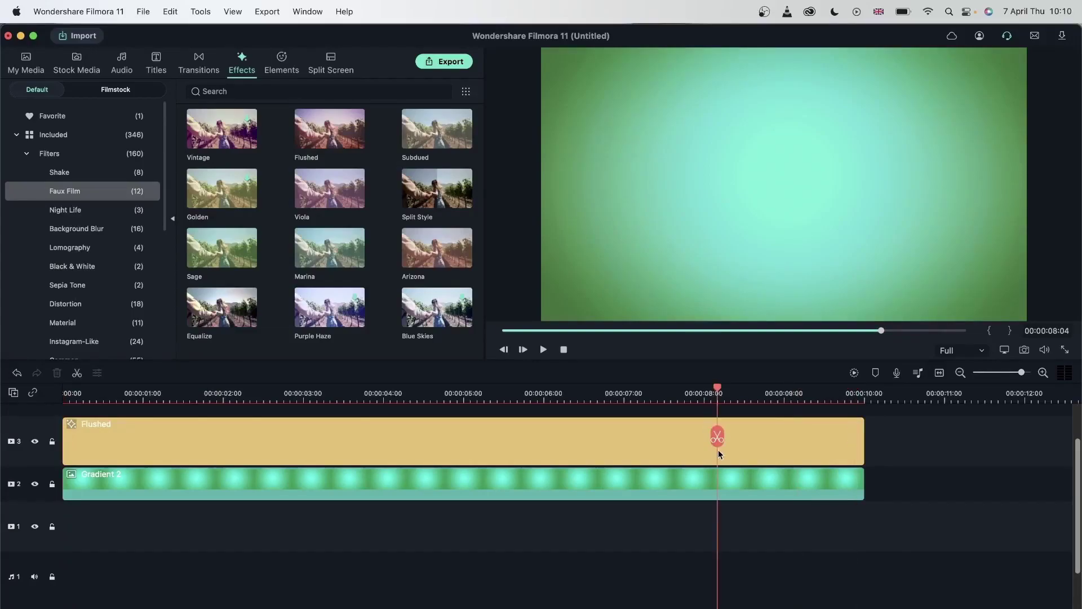
click(616, 420)
key(Delete)
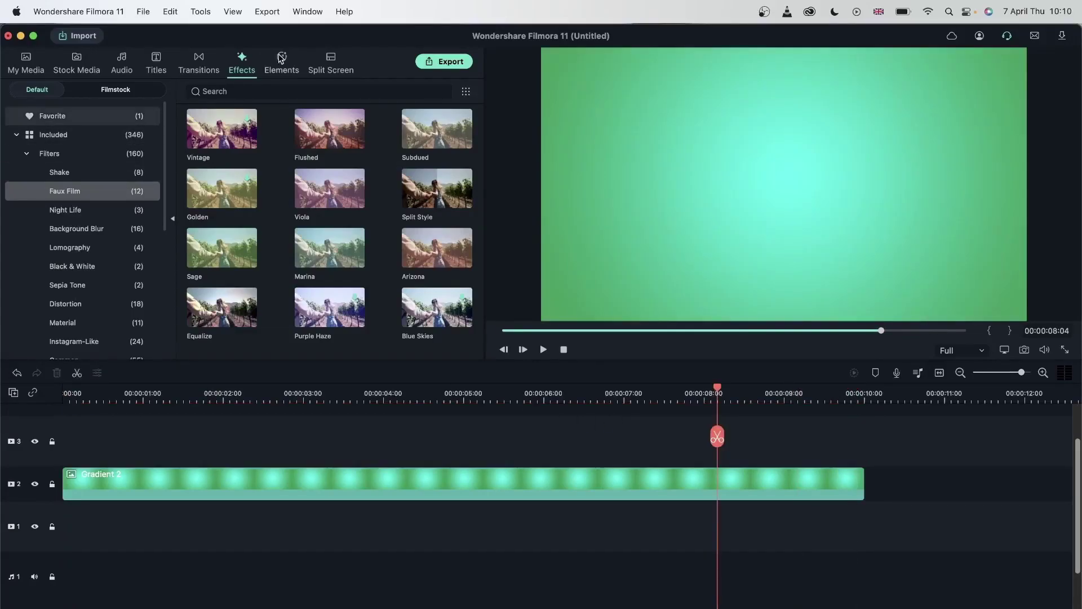
Add the Apple Style split screen to track 3, then delete every clip on the timeline
click(334, 64)
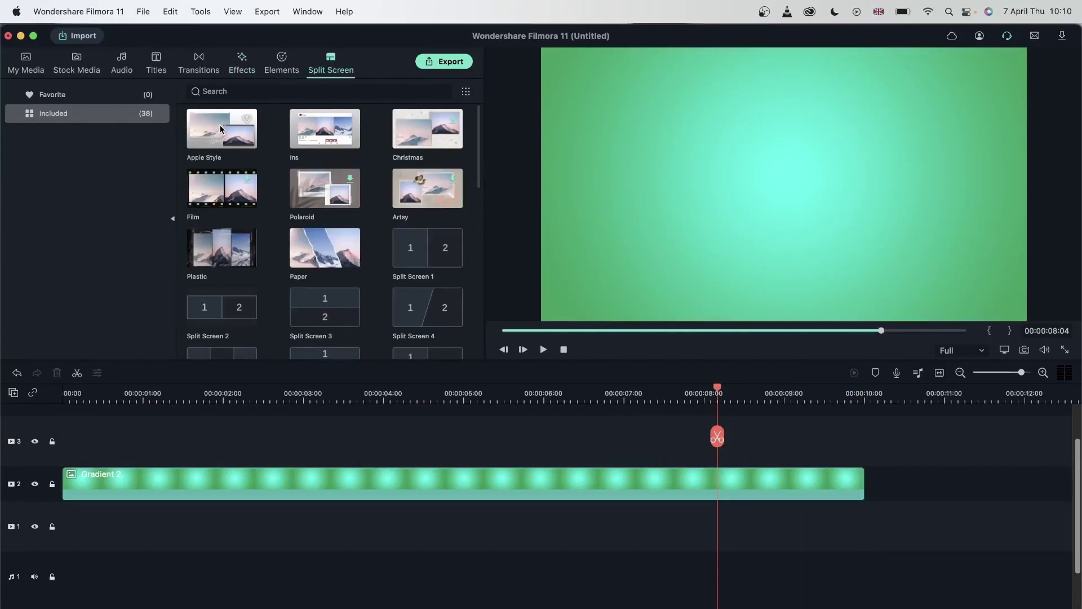
drag(222, 133, 66, 445)
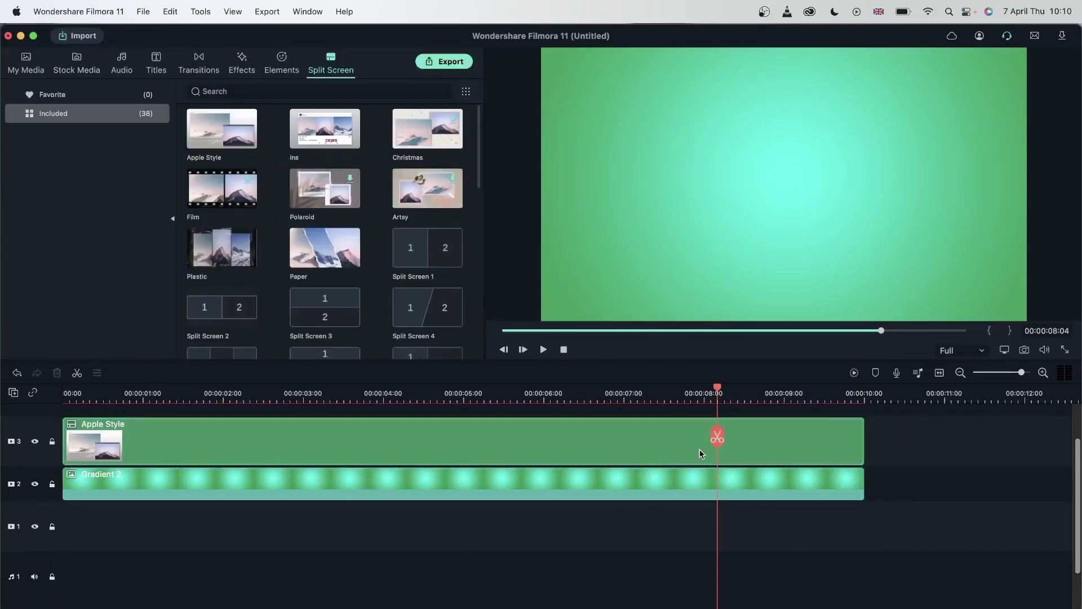
key(super+a)
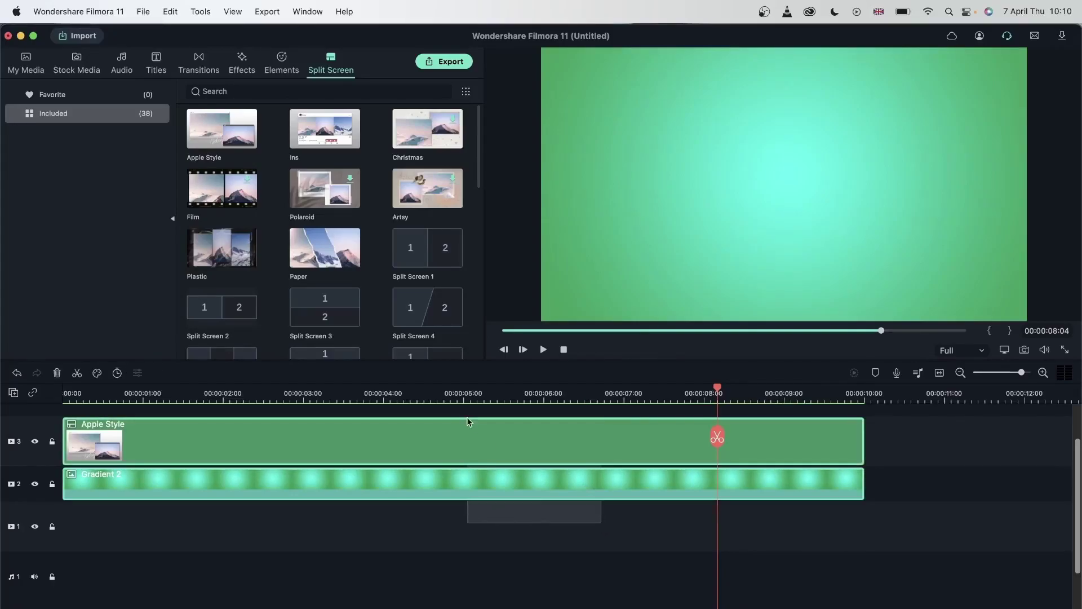
key(Delete)
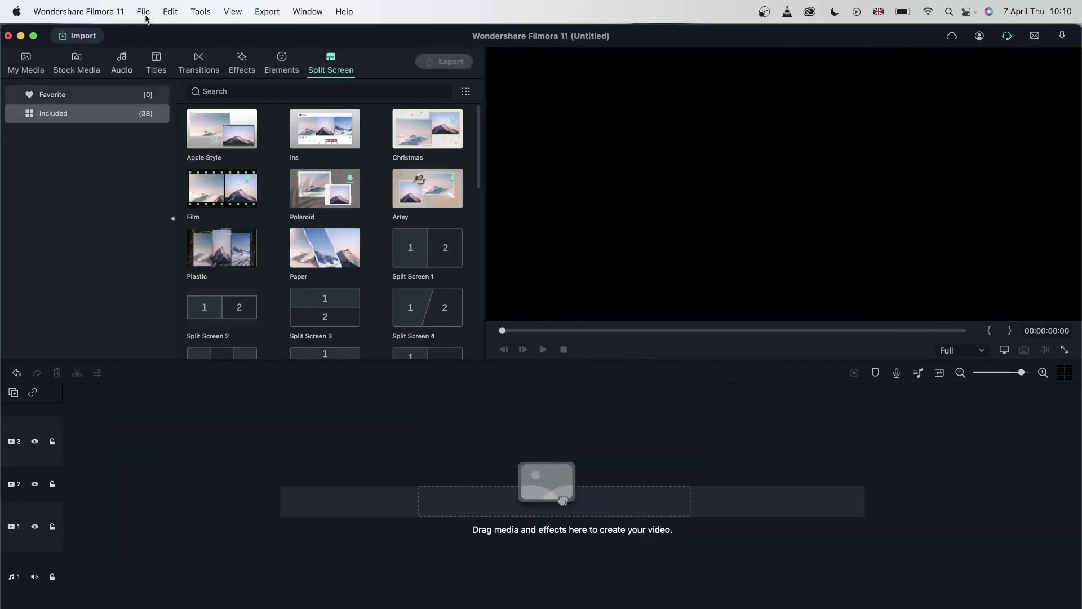
Place Gradient 2 from the sample colours on track 2, then delete it
click(26, 63)
drag(426, 186, 75, 495)
click(123, 483)
key(Delete)
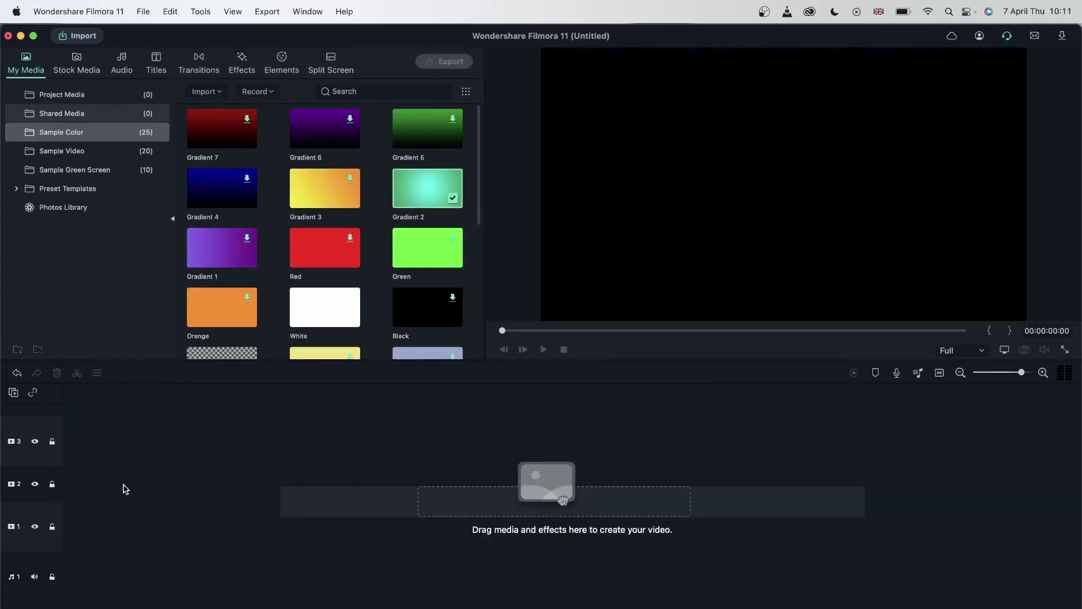
Add the Travel 02 sample video to track 1 with a freeze frame at 00:00:00:09
click(78, 151)
drag(325, 131, 63, 514)
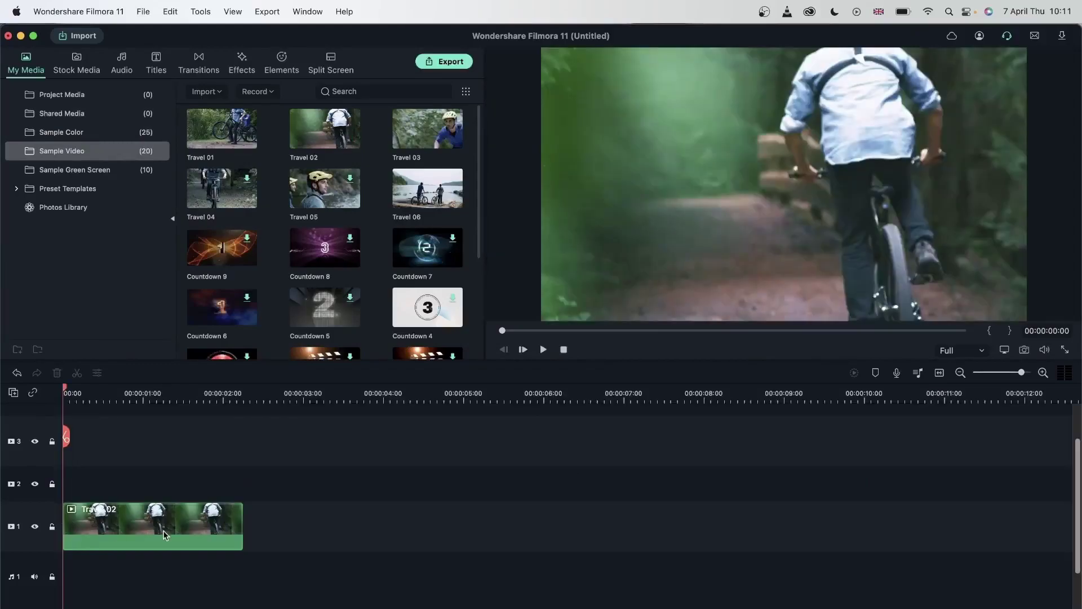
click(99, 396)
drag(101, 393, 97, 394)
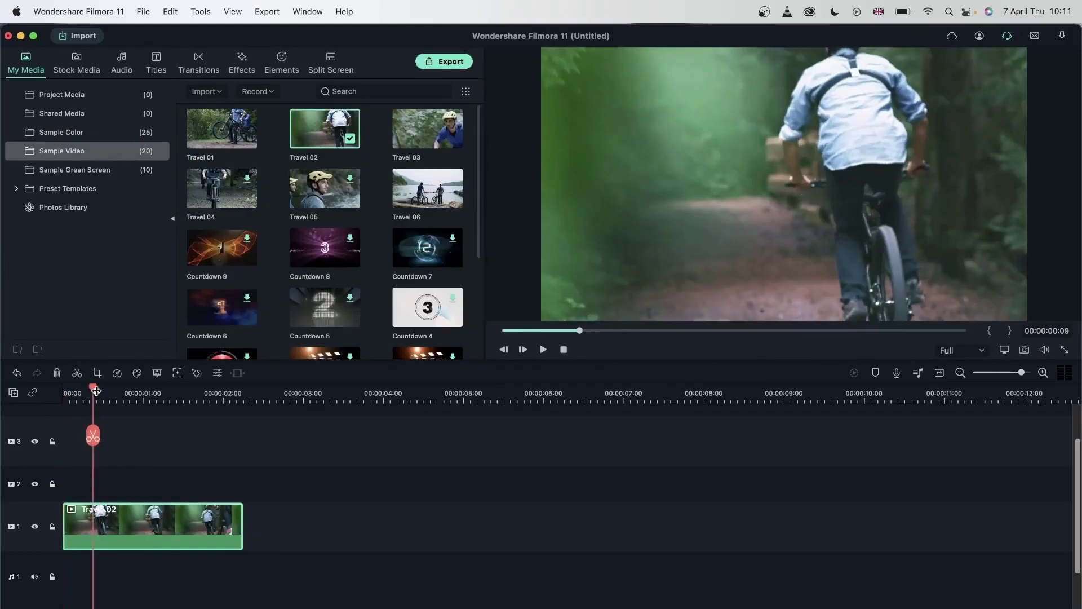
right_click(110, 527)
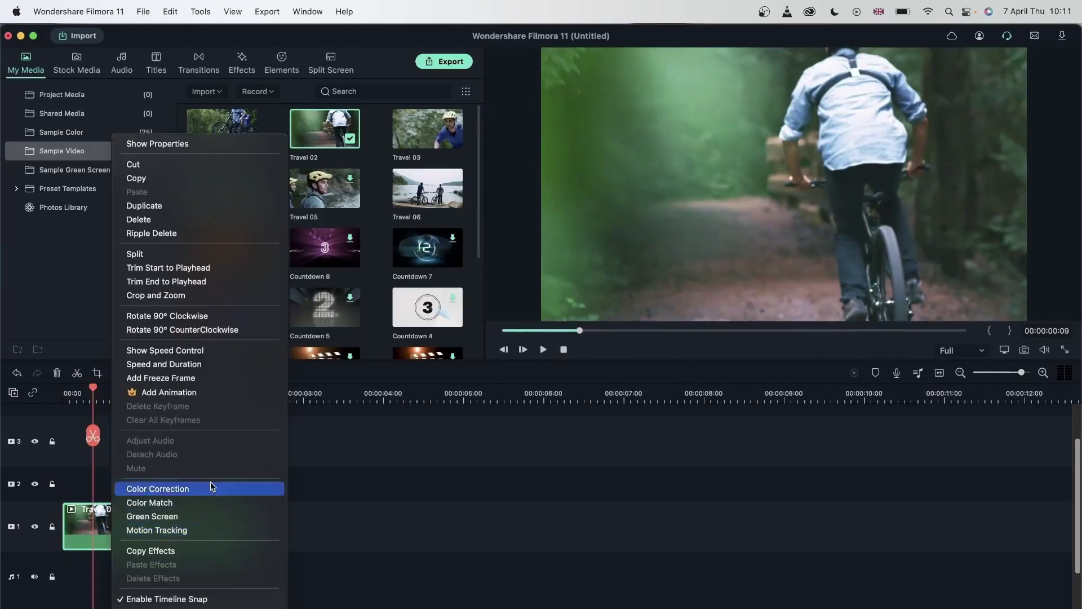
click(177, 378)
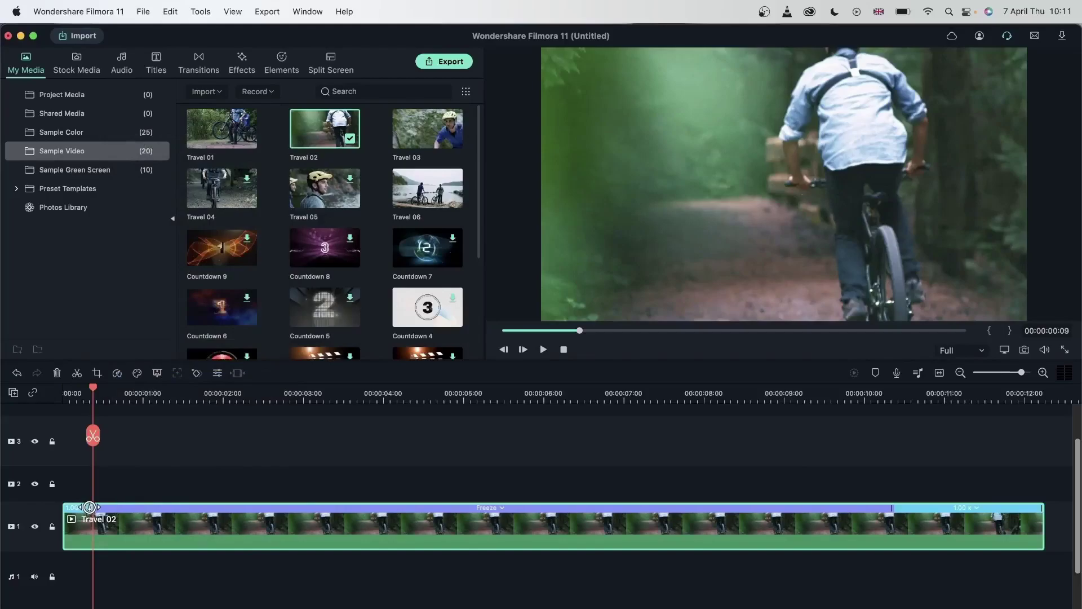
Trim off the short segment before the freeze frame, then delete the Travel 02 clip
drag(85, 510, 53, 504)
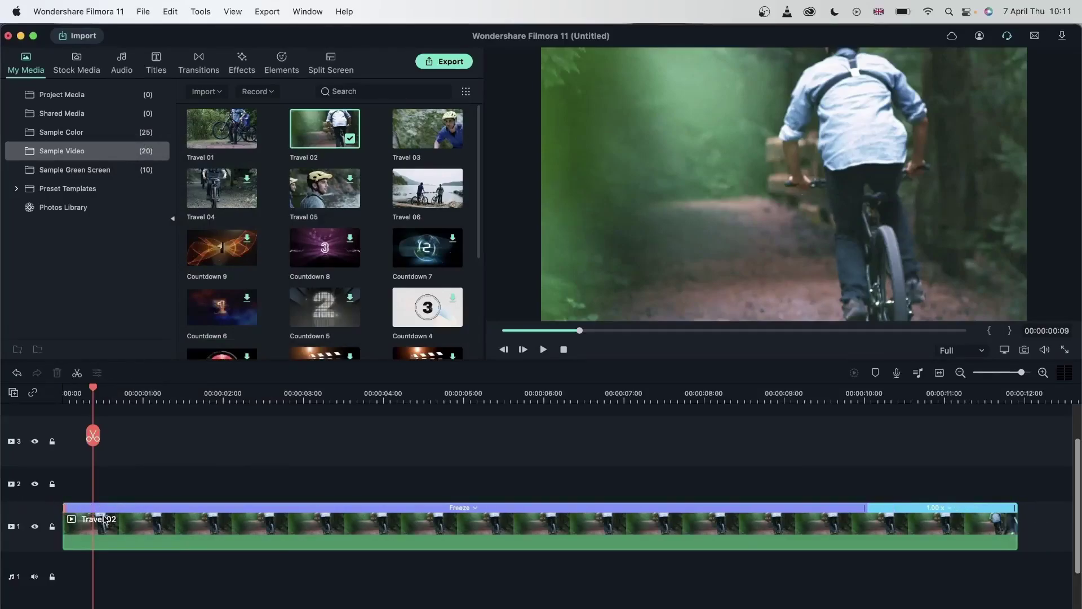
click(869, 395)
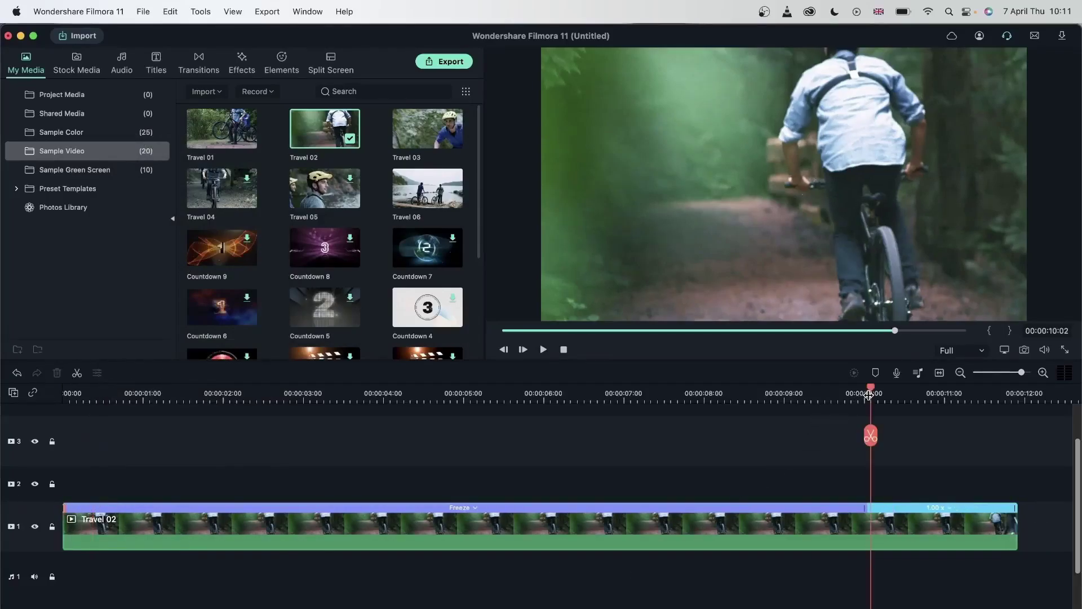
click(865, 389)
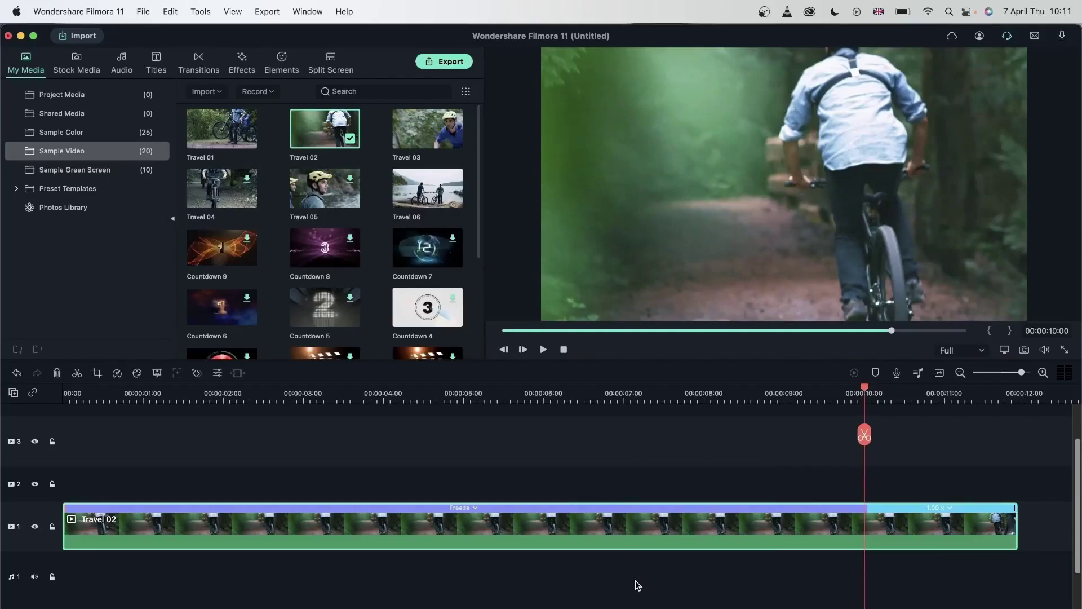
key(Delete)
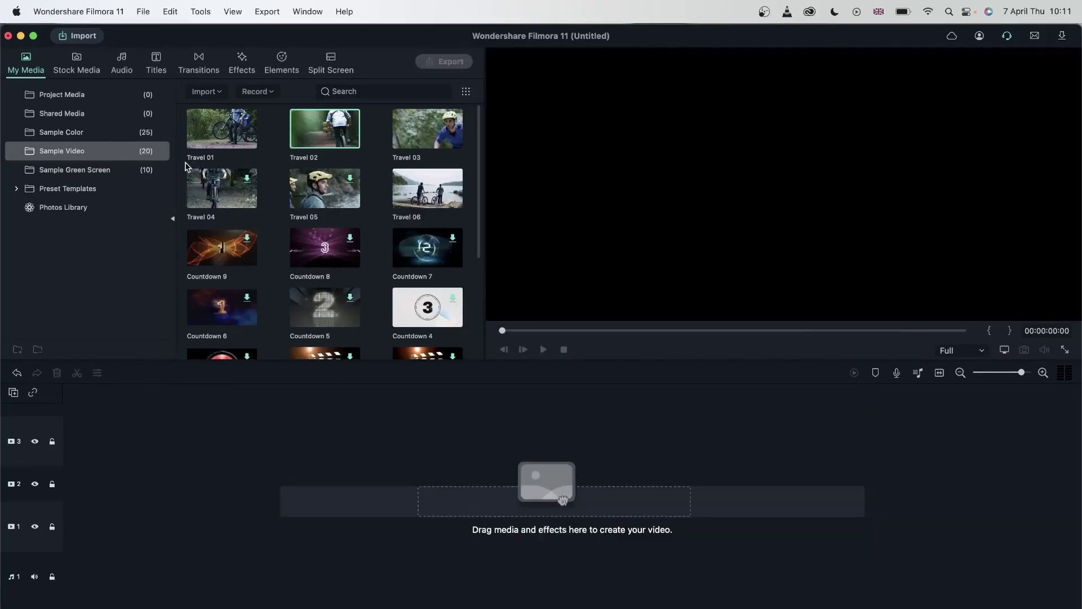
Add the downloaded mountain landscape from Stock Media to track 2
click(79, 70)
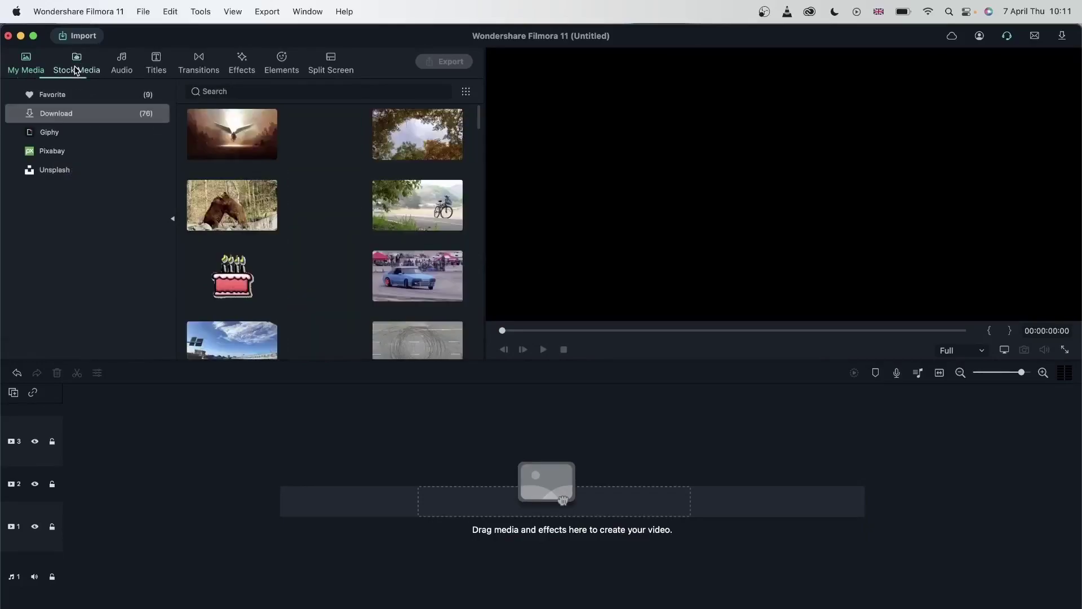
scroll(418, 242, down, 5)
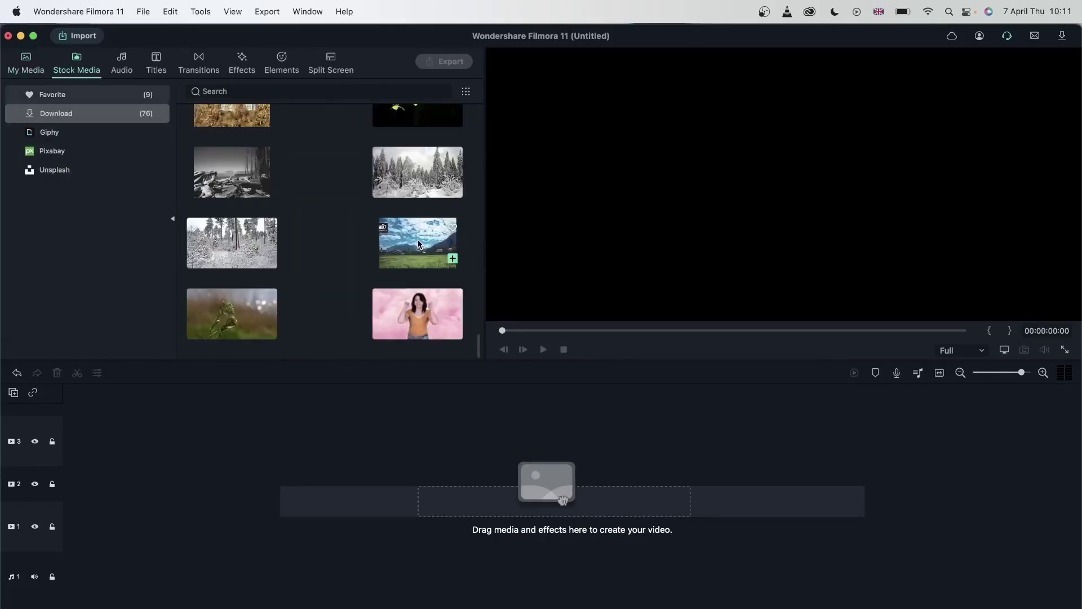
drag(451, 242, 68, 480)
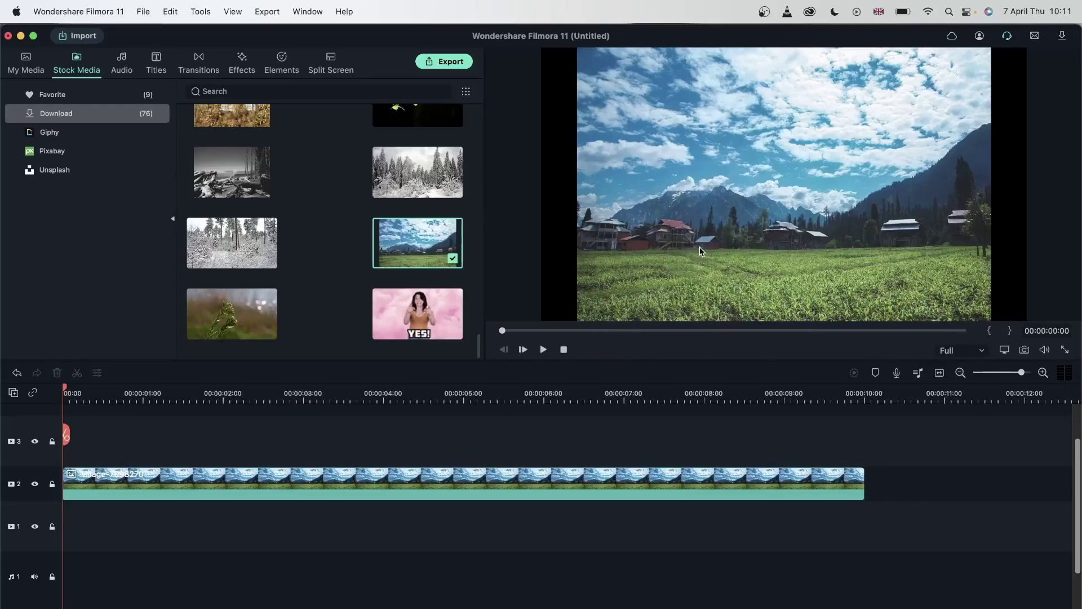
Try a smaller Scale on the landscape clip, reset it to 100%, then delete the clip
click(413, 483)
double_click(414, 481)
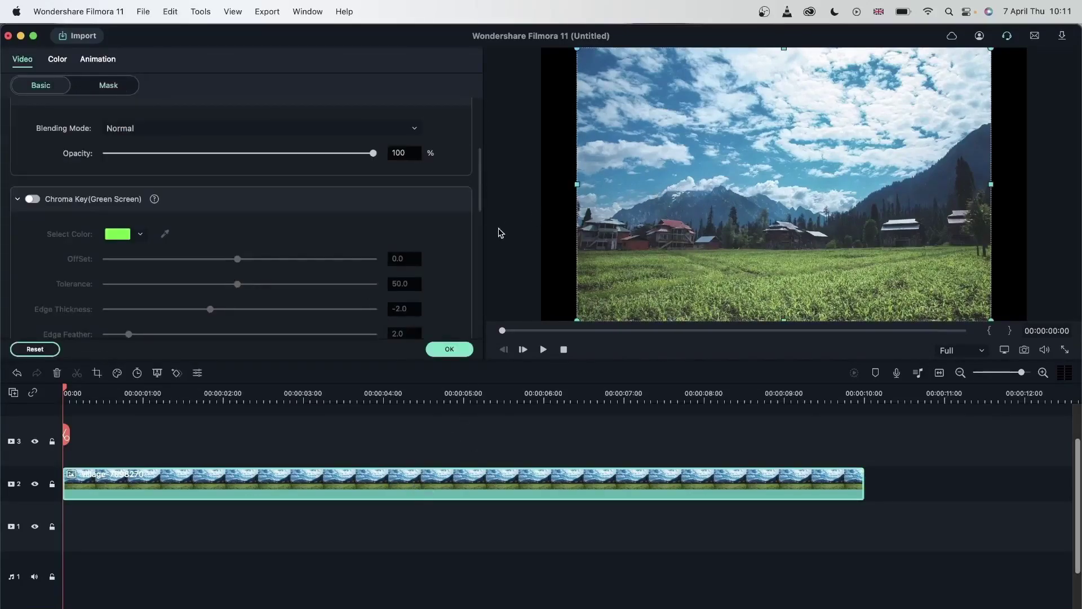
scroll(153, 197, up, 5)
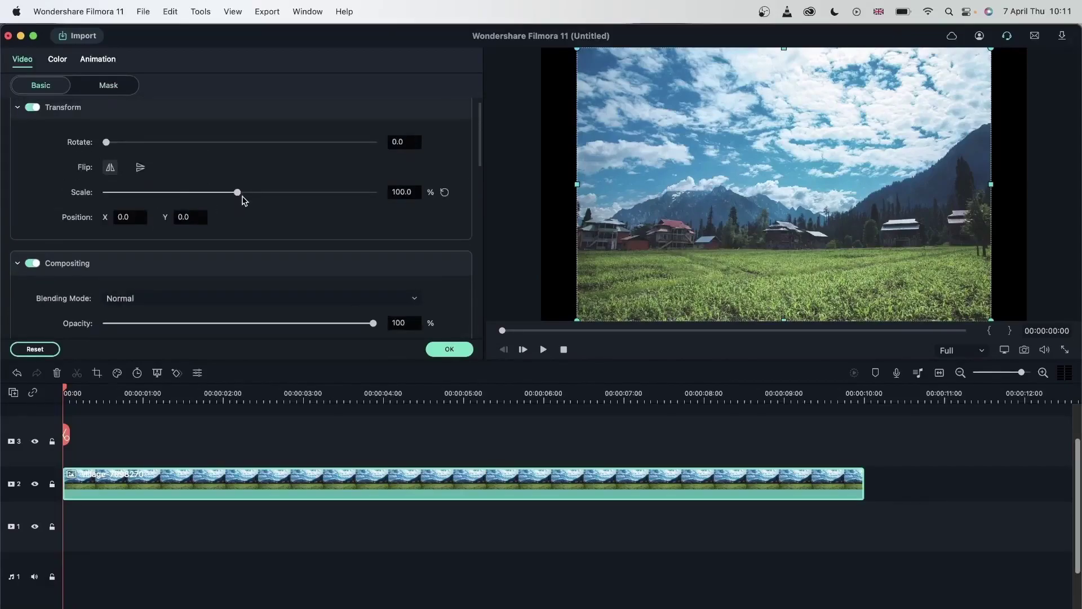
mouse_move(243, 198)
mouse_down()
mouse_move(227, 198)
mouse_move(238, 195)
mouse_up()
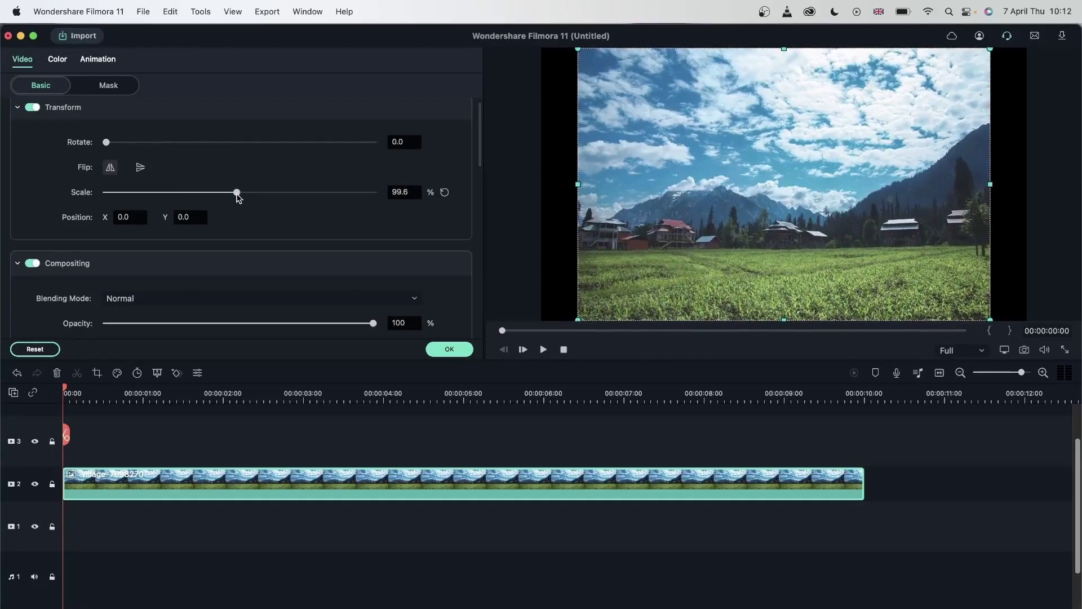
click(445, 193)
click(450, 349)
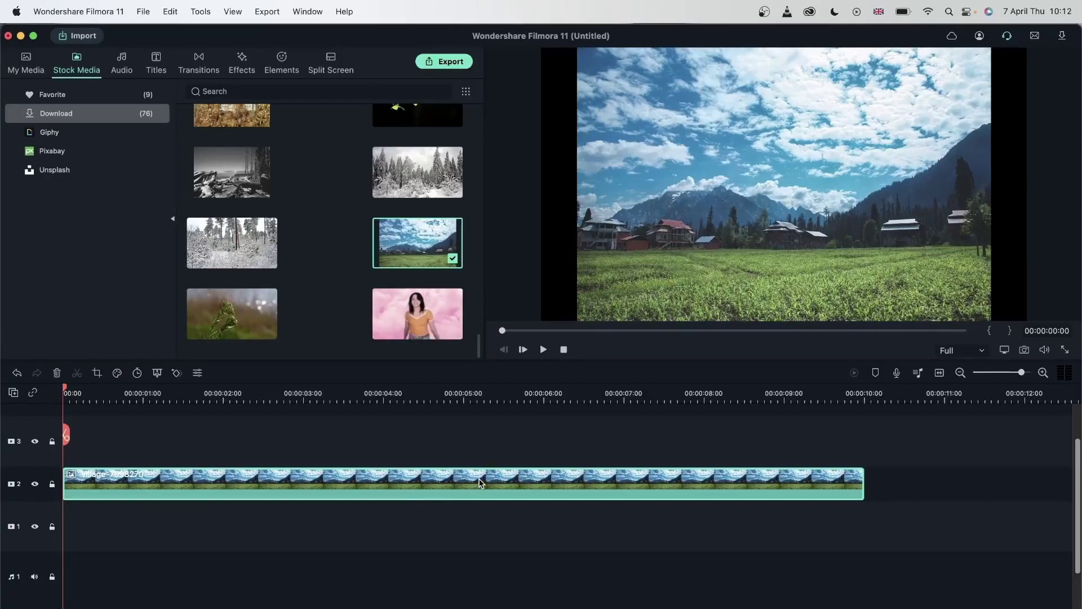
key(Delete)
Set default Photo Placement to Crop to Fit and re-add the landscape photo to track 2
click(94, 10)
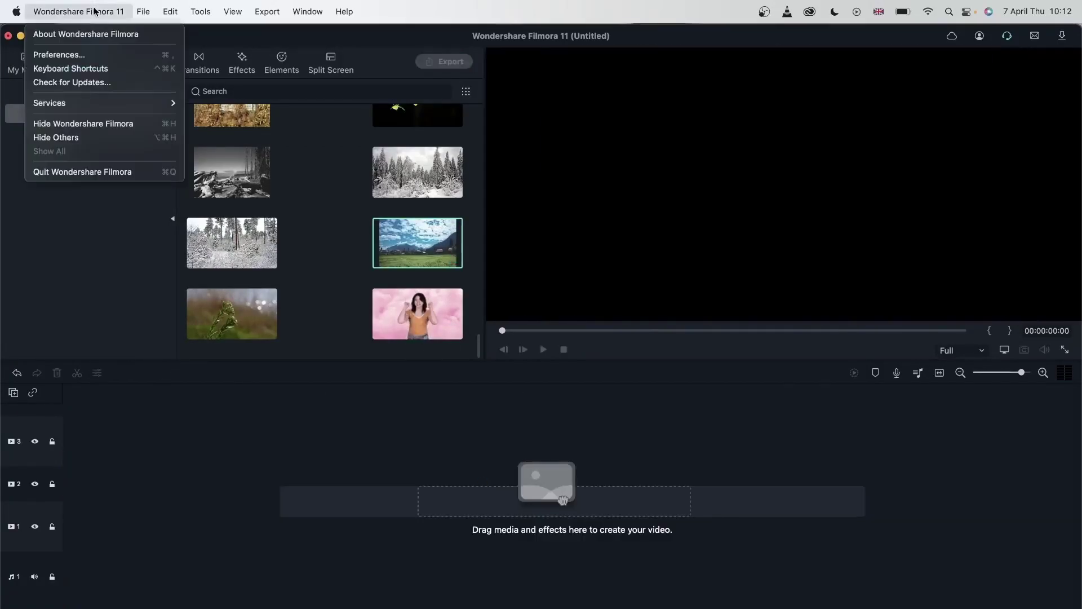
click(111, 55)
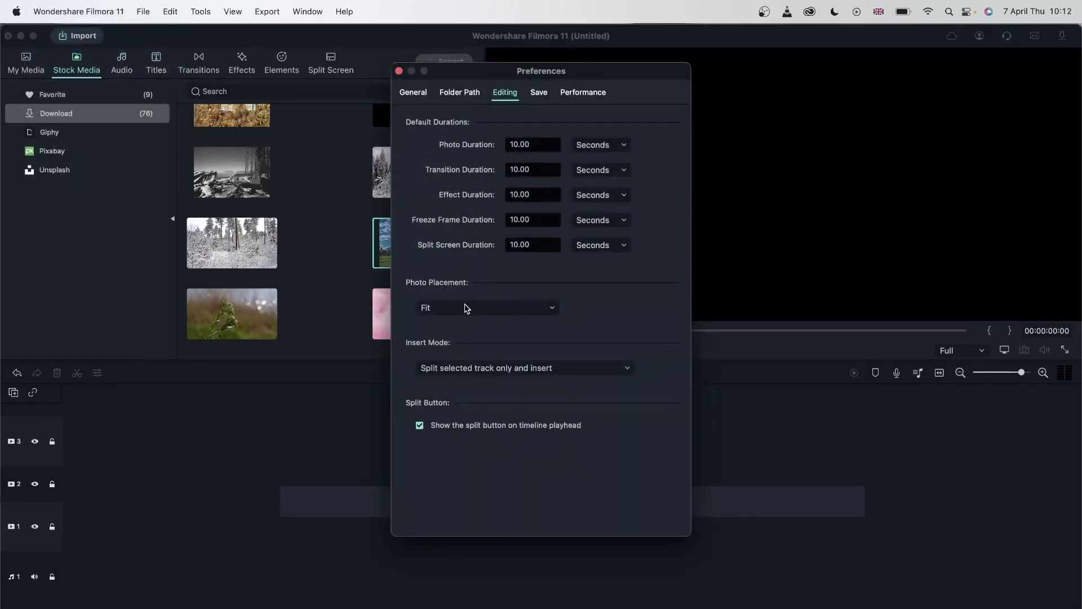
click(486, 309)
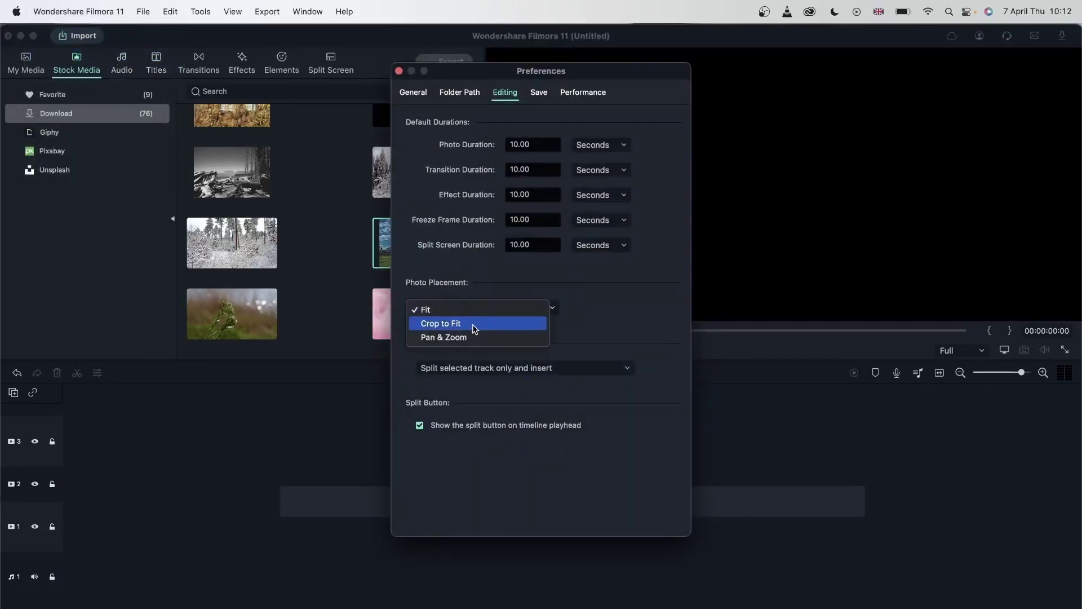
click(474, 330)
click(399, 71)
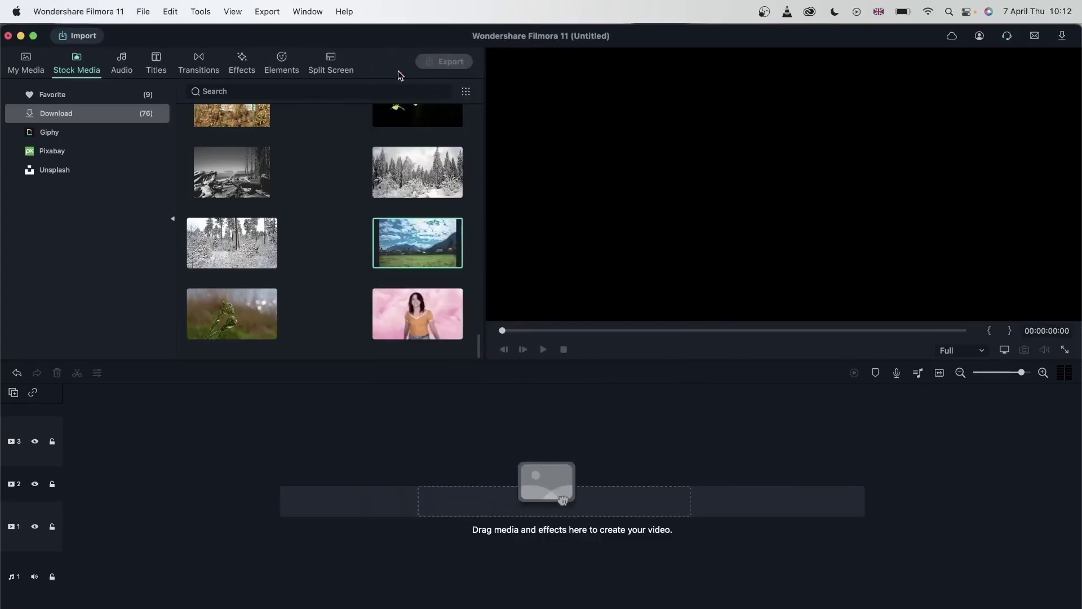
drag(402, 242, 62, 483)
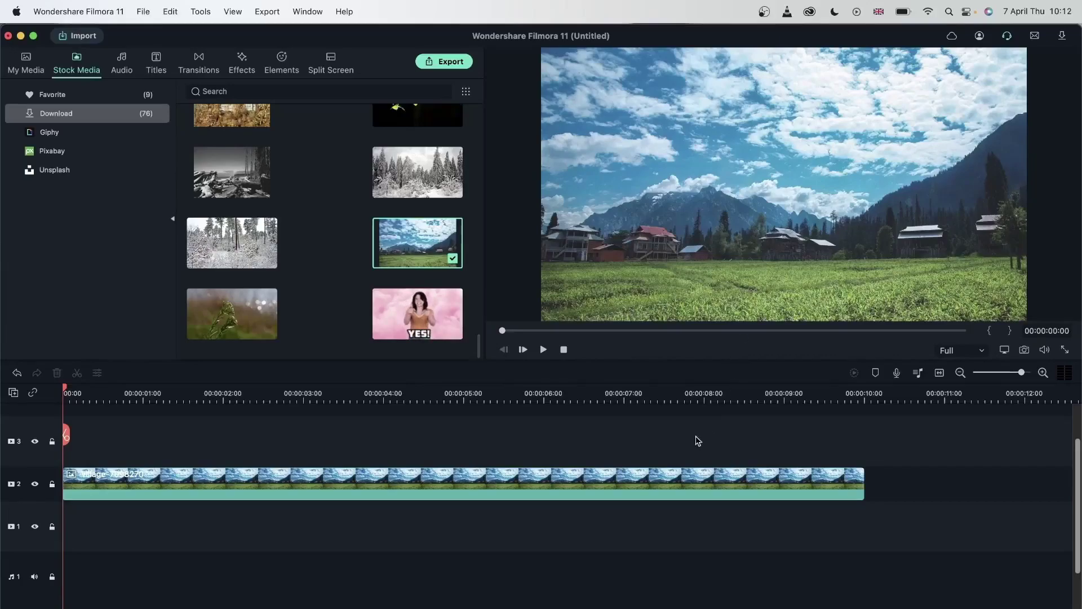
Add the White sample colour to track 1 and scale the track-2 village clip to 69.6%
click(25, 64)
click(144, 134)
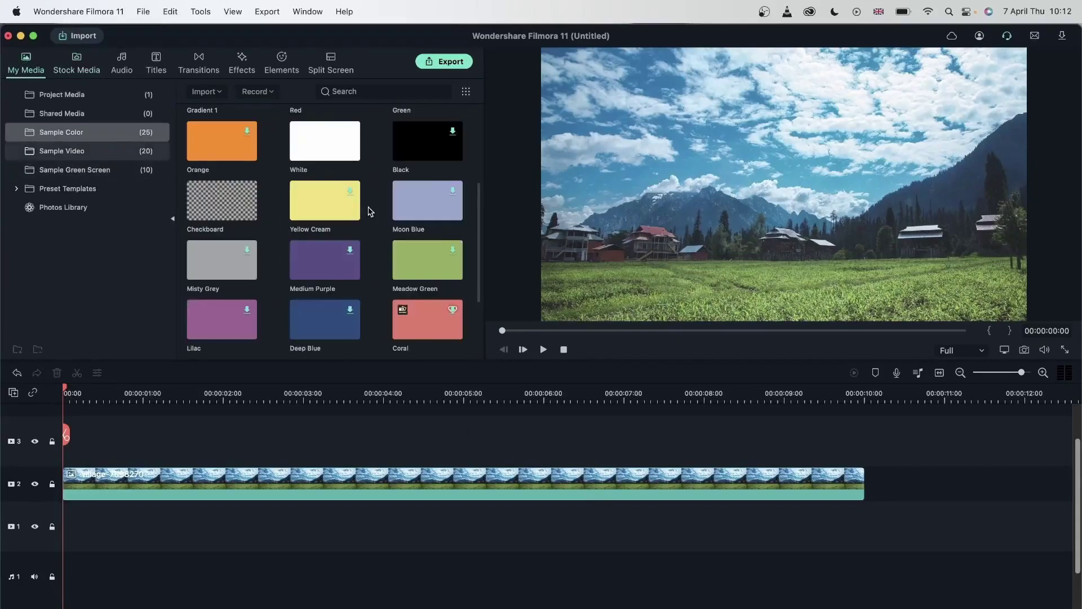
drag(325, 156, 70, 542)
click(357, 393)
double_click(361, 484)
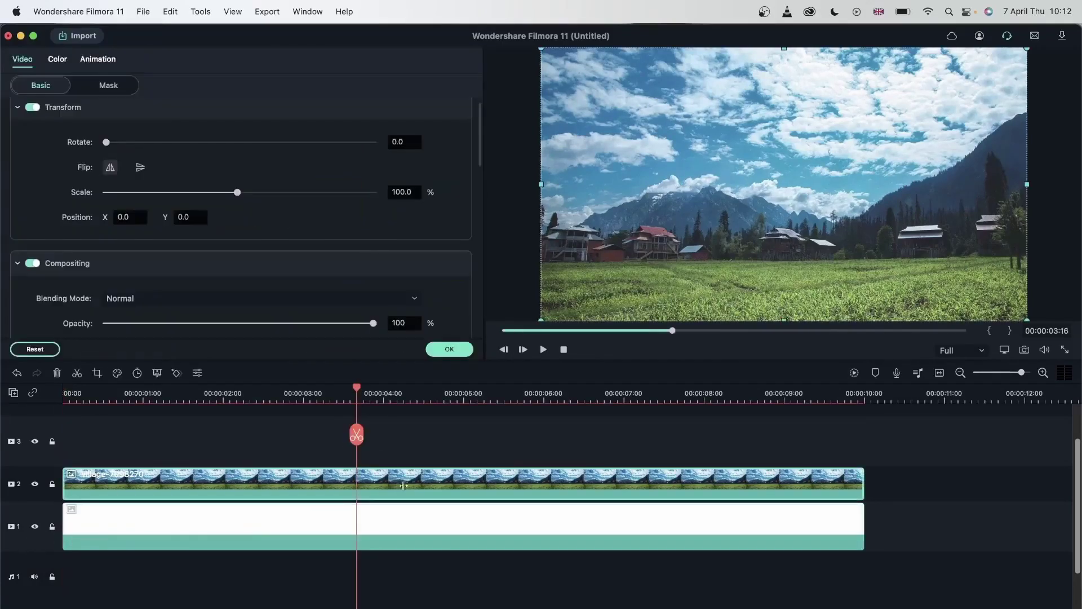
drag(237, 196, 197, 206)
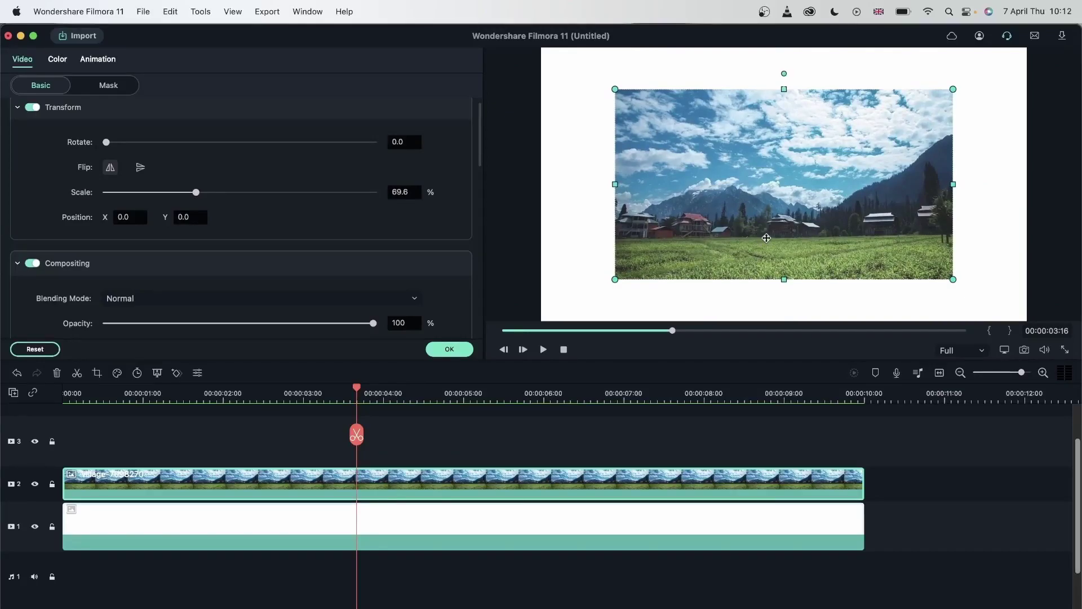
click(449, 349)
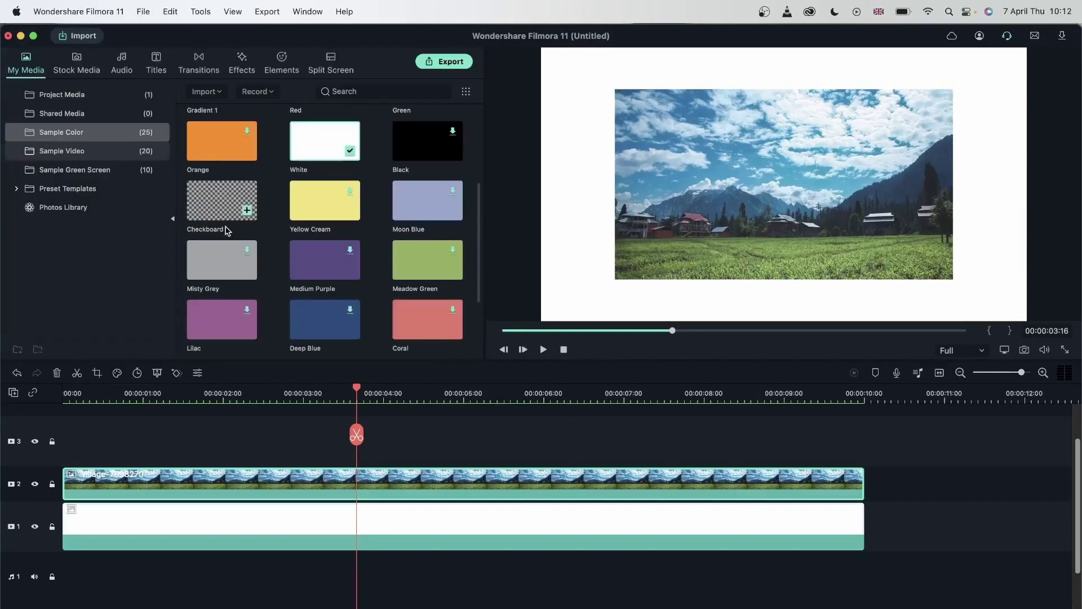
Set the default Photo Placement to Fit in Preferences
click(97, 10)
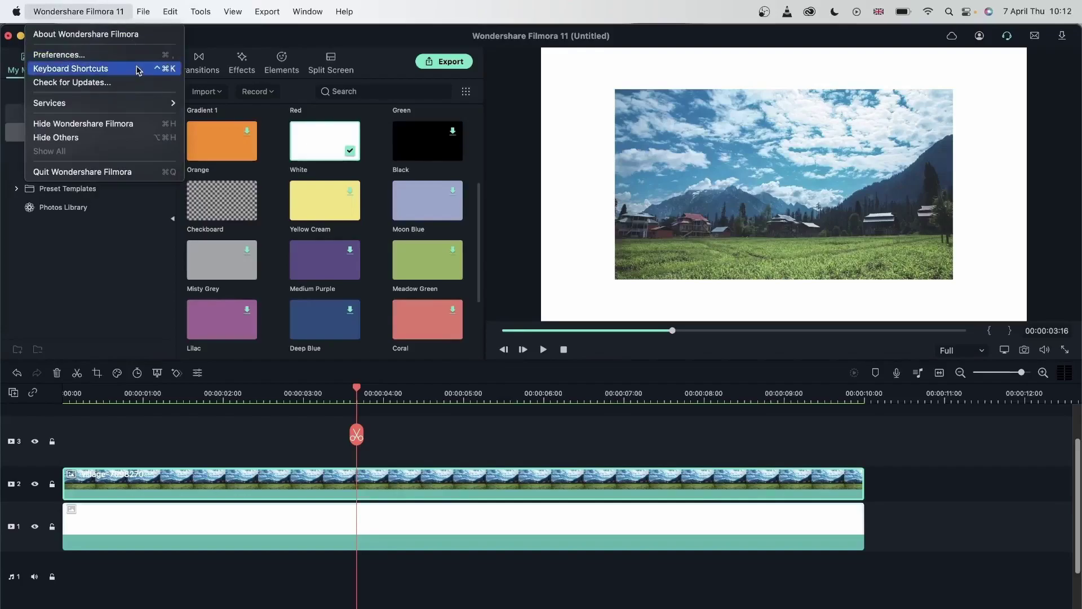
click(62, 53)
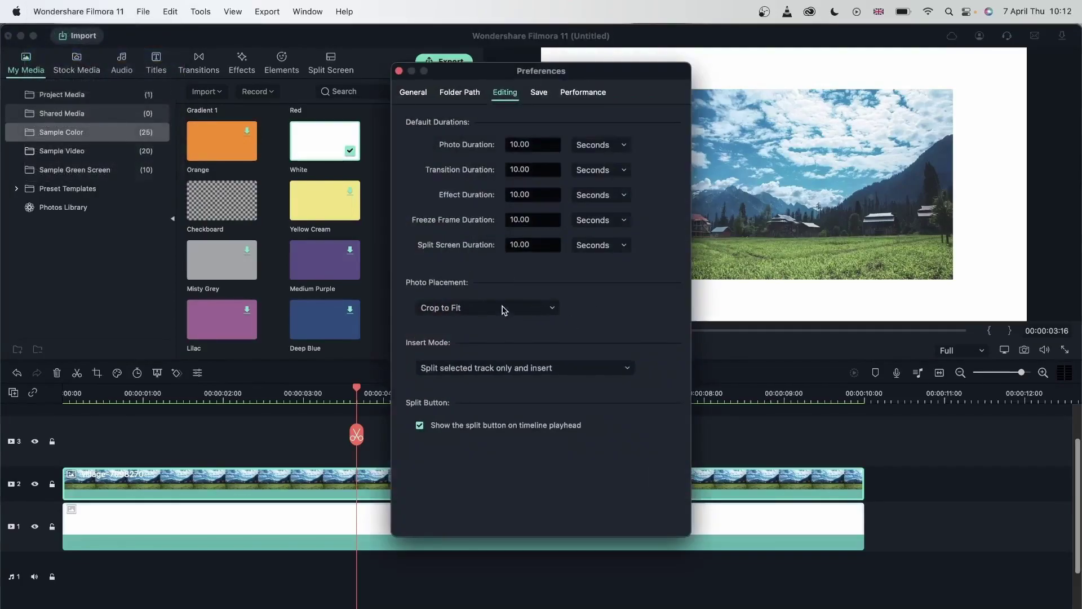
click(503, 310)
click(482, 294)
click(399, 71)
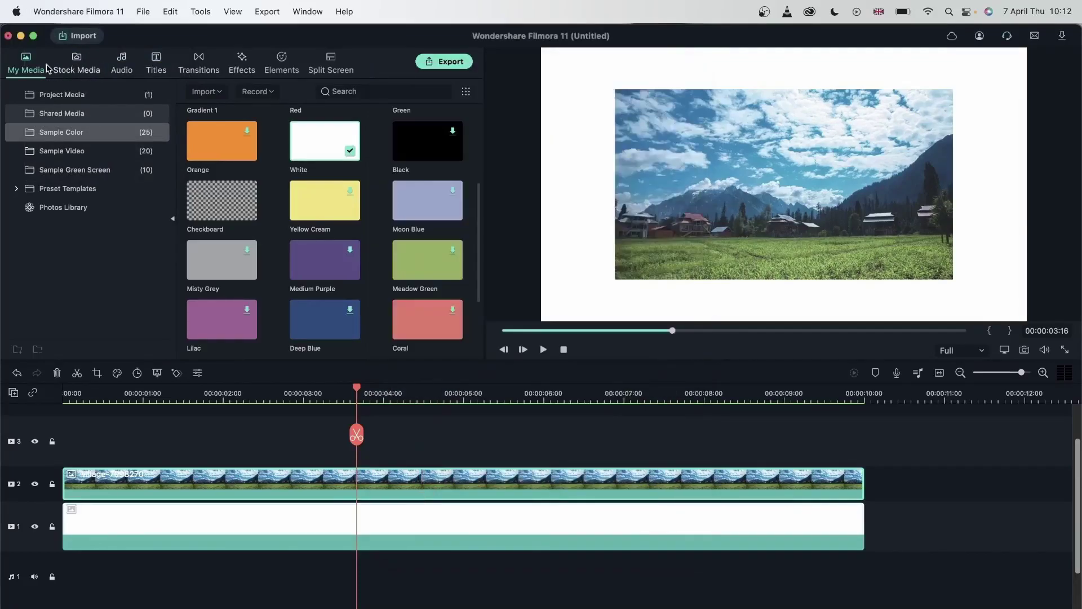
Add the village stock clip to track 3 and set its Scale to 67.1%
click(77, 63)
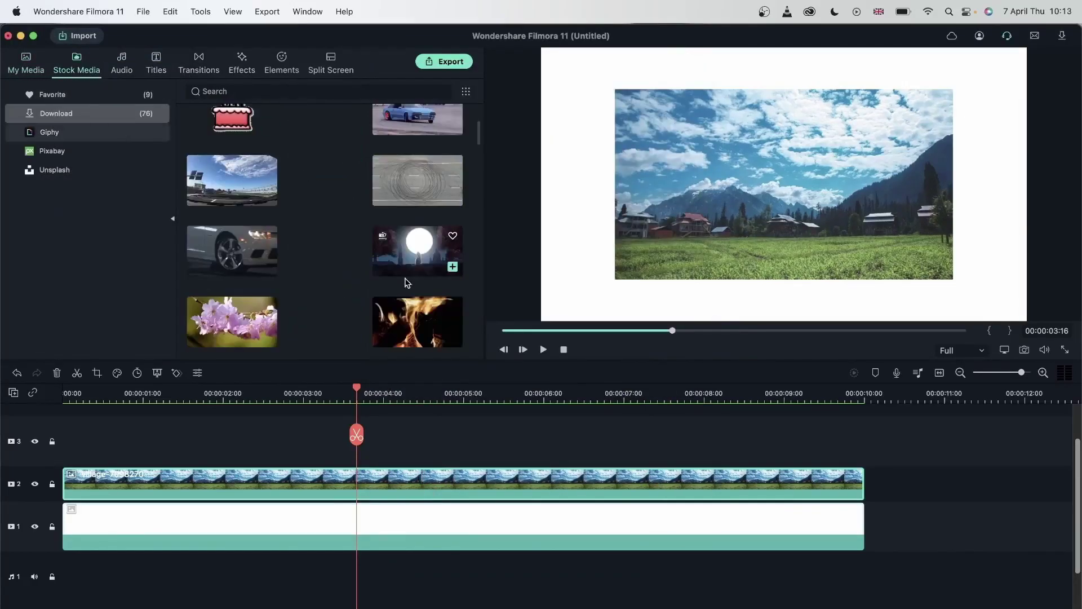
scroll(418, 243, down, 8)
drag(418, 243, 100, 437)
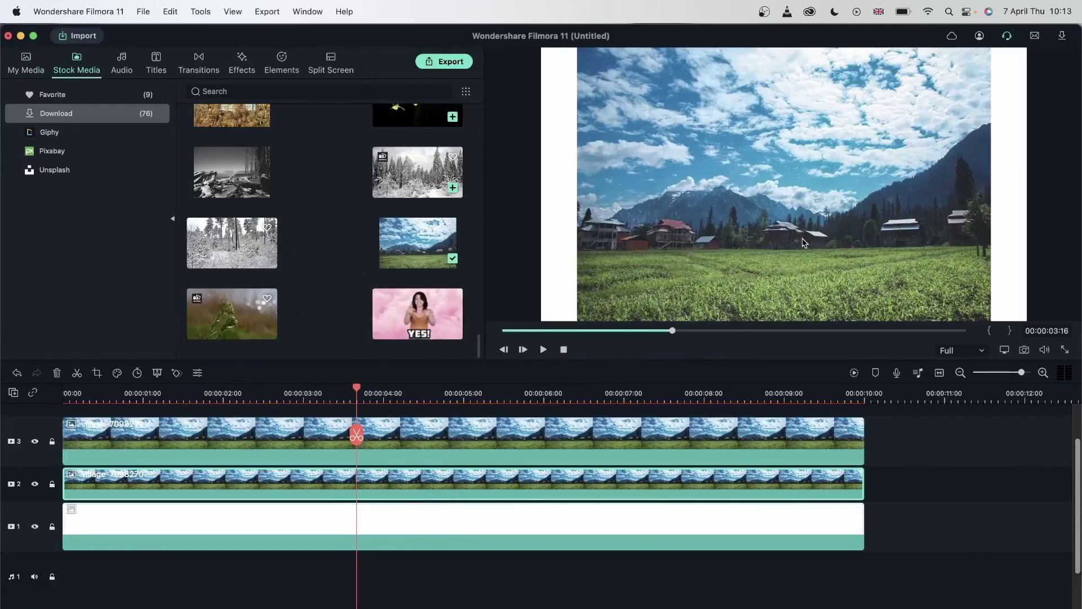
click(35, 484)
double_click(229, 452)
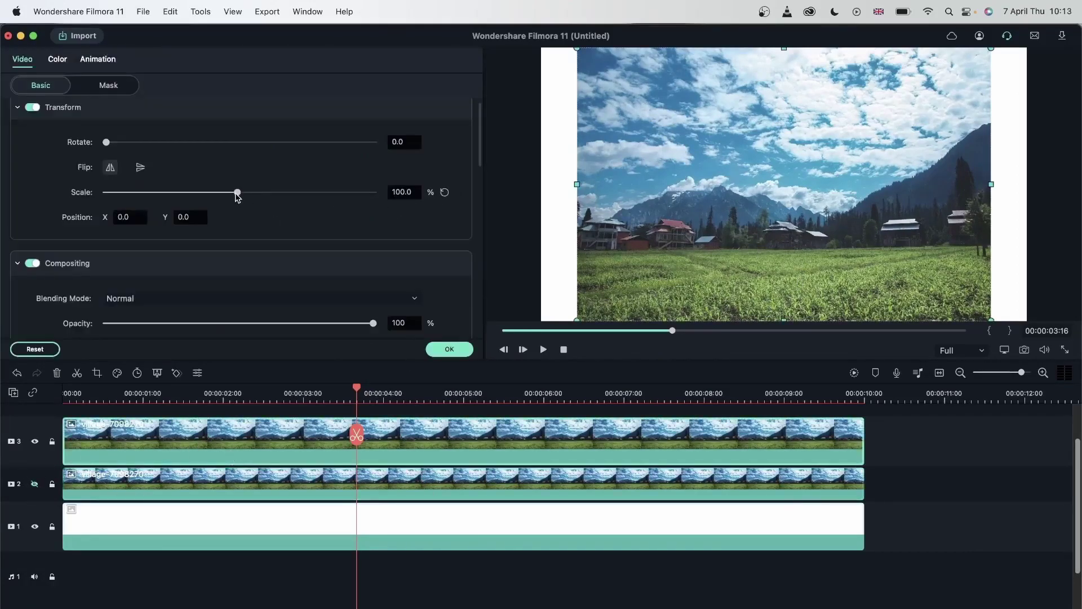
drag(237, 192, 193, 193)
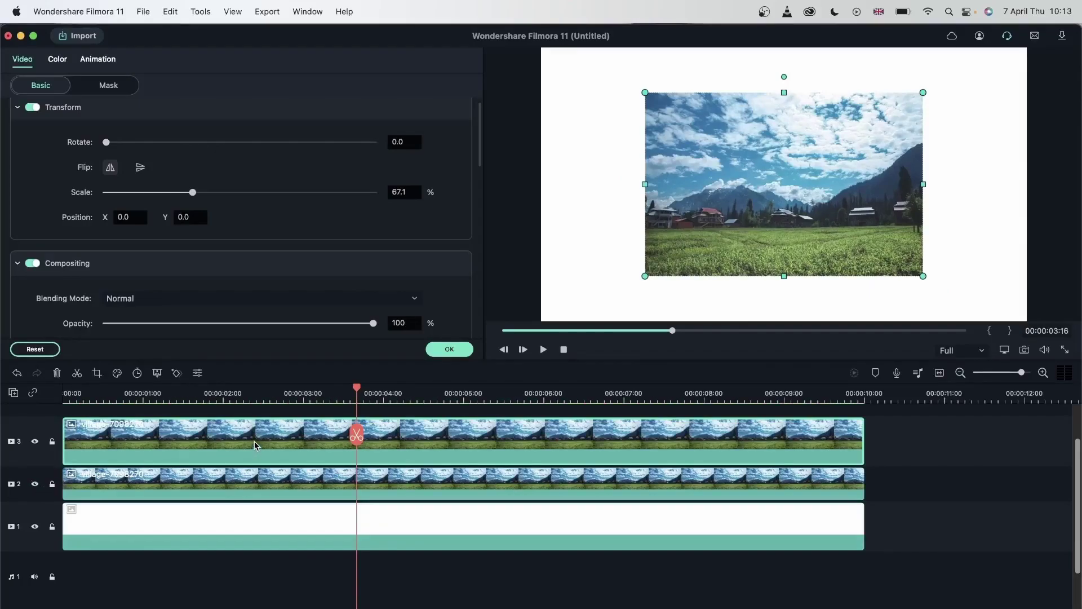
Toggle track 2 and track 3 visibility to compare the two village copies
click(34, 443)
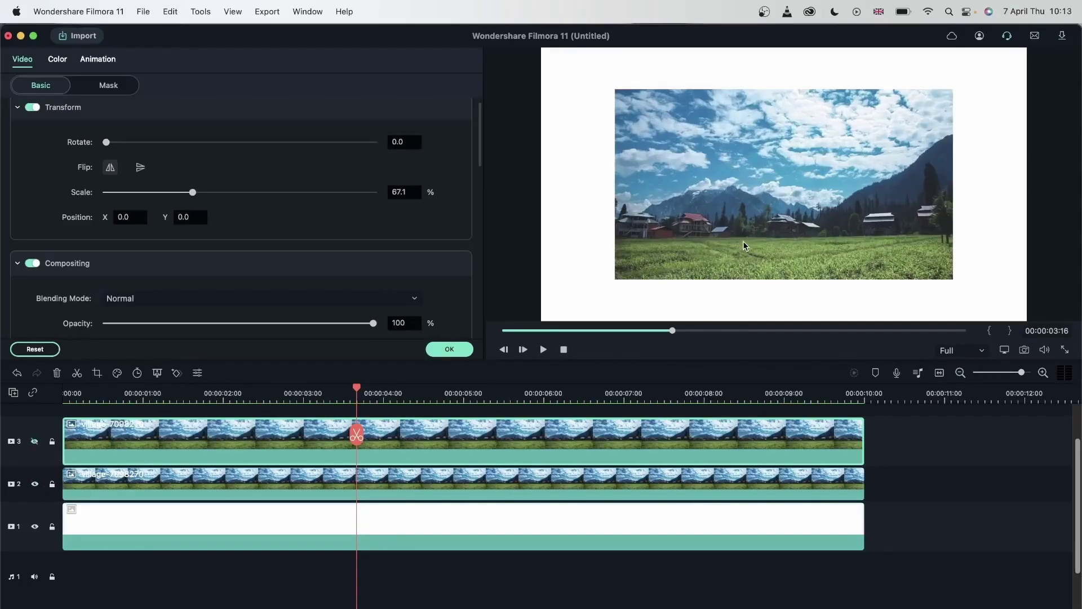
click(35, 484)
click(35, 442)
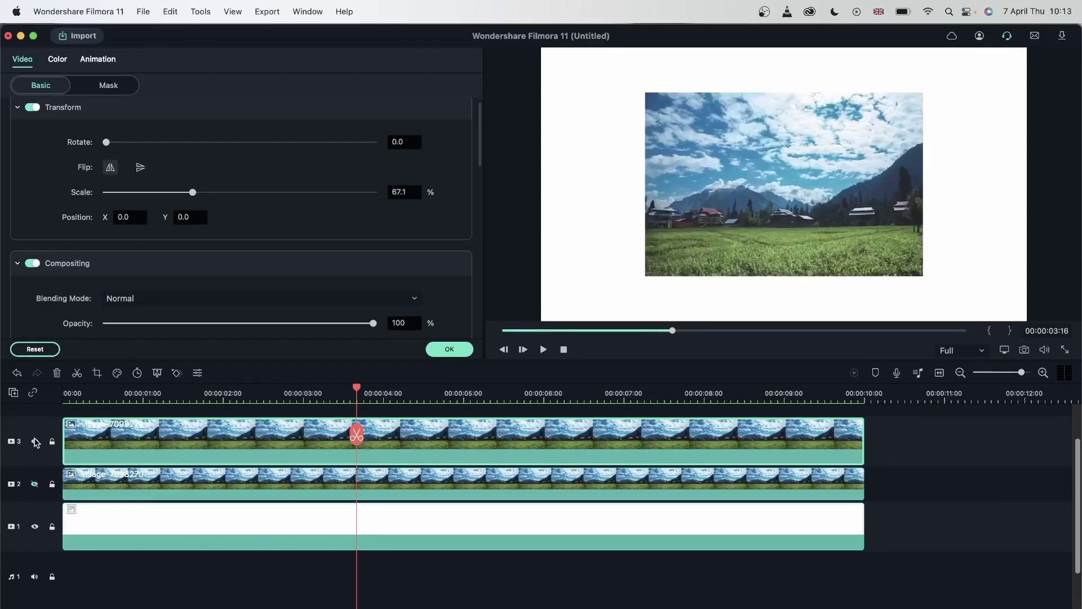
click(35, 484)
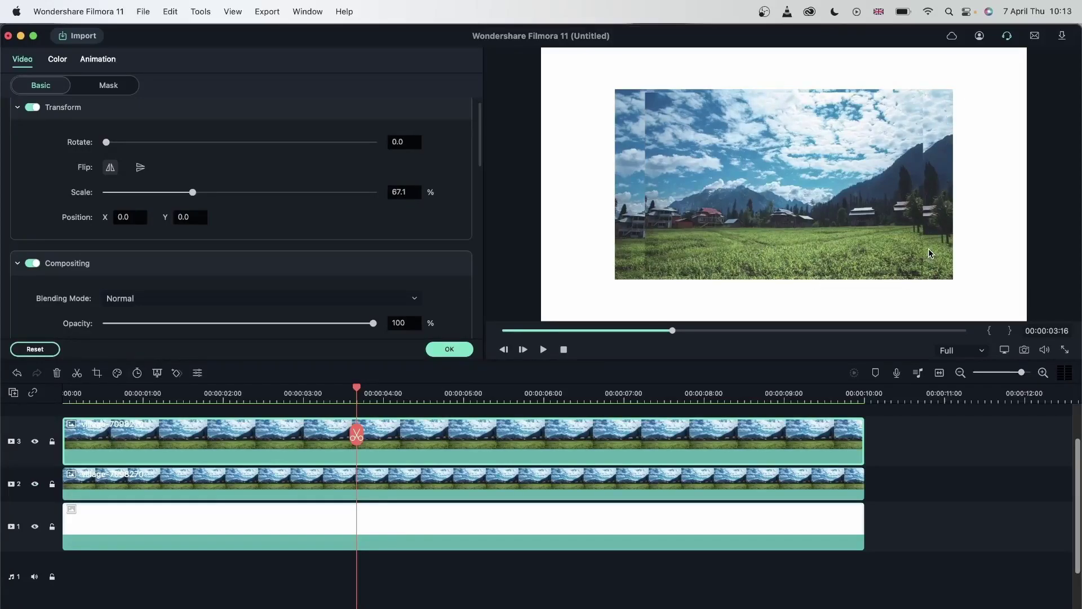
click(449, 349)
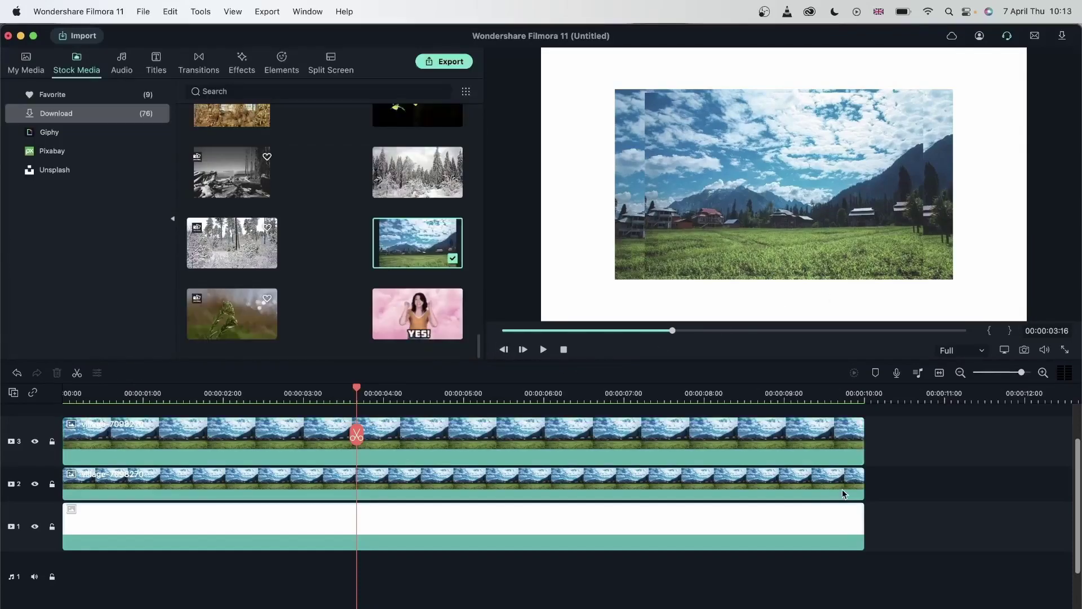
Delete the village clips on tracks 2 and 3 and make Pan & Zoom the default Photo Placement
scroll(846, 485, up, 2)
click(58, 372)
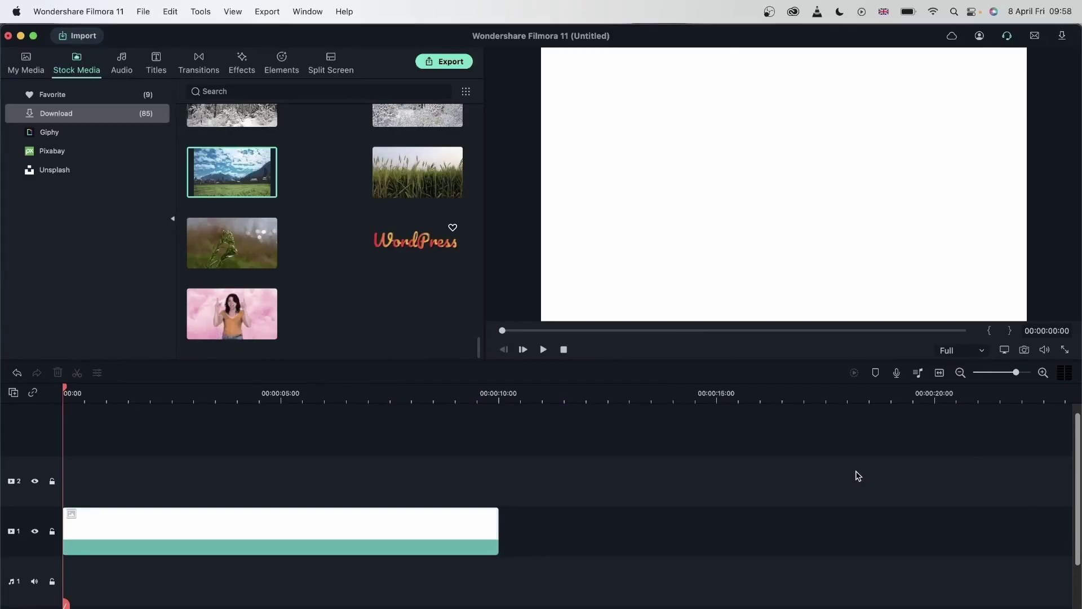
click(101, 9)
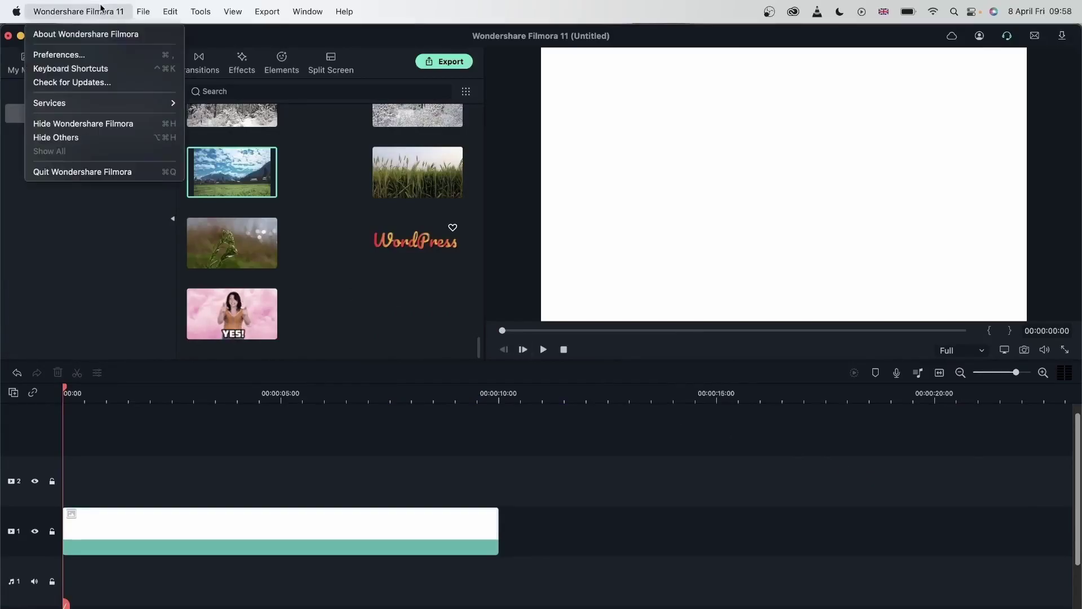
click(74, 54)
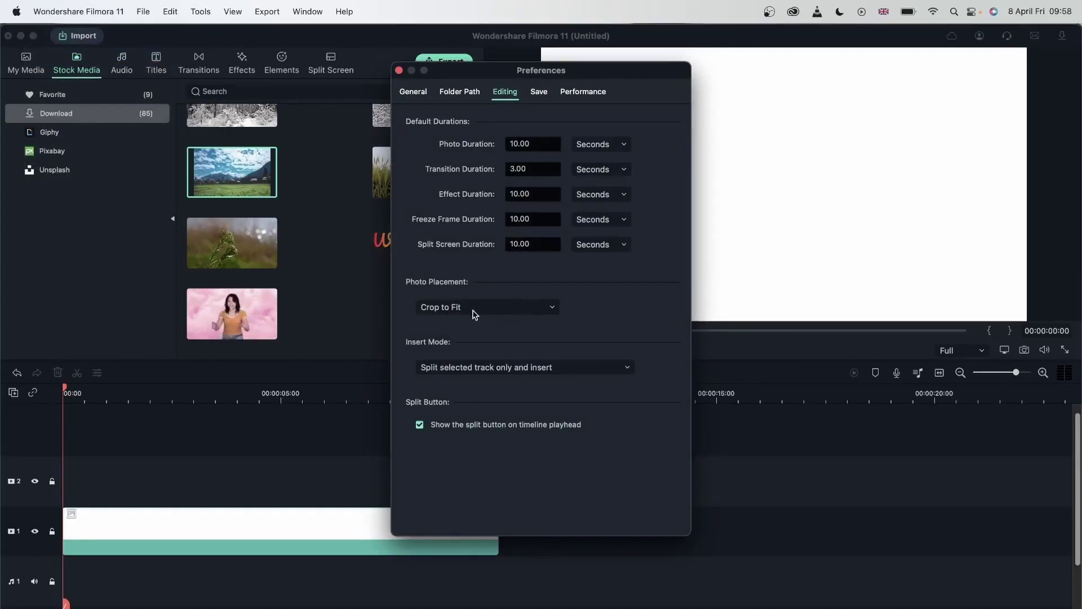
click(460, 311)
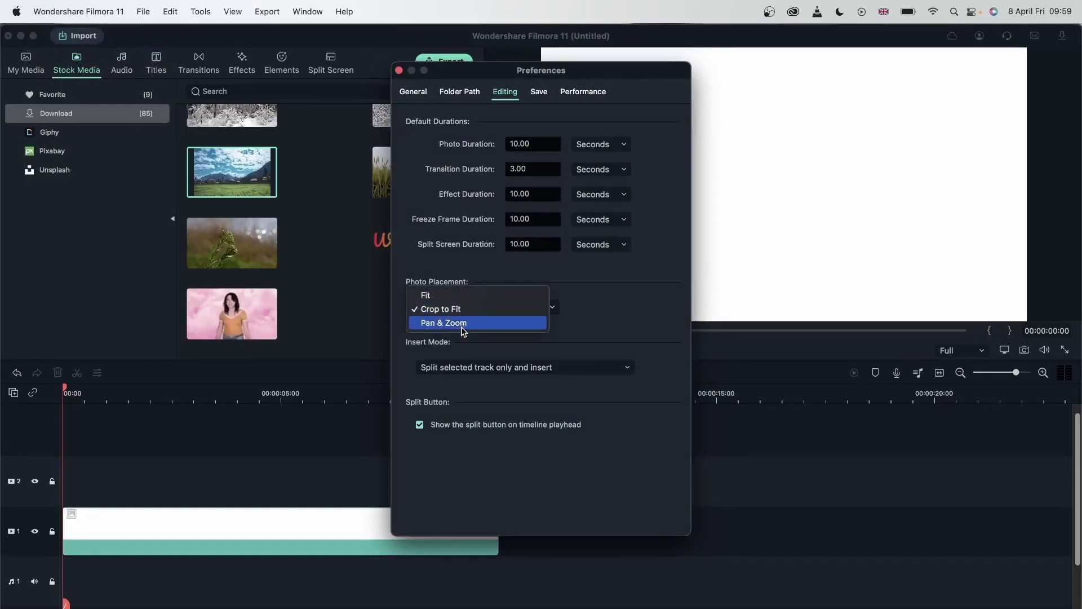
click(463, 326)
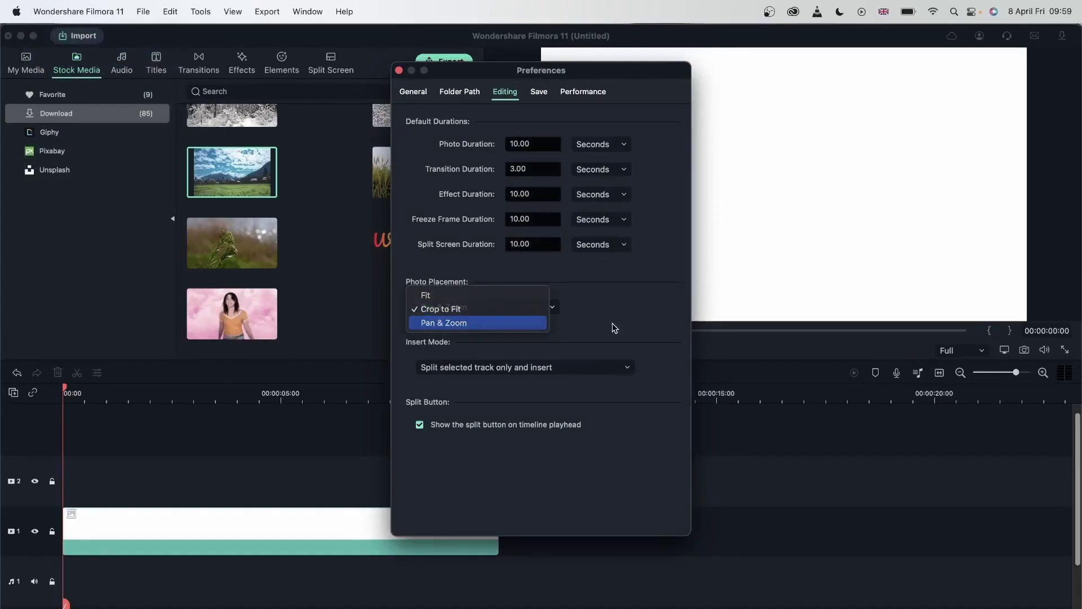
click(399, 70)
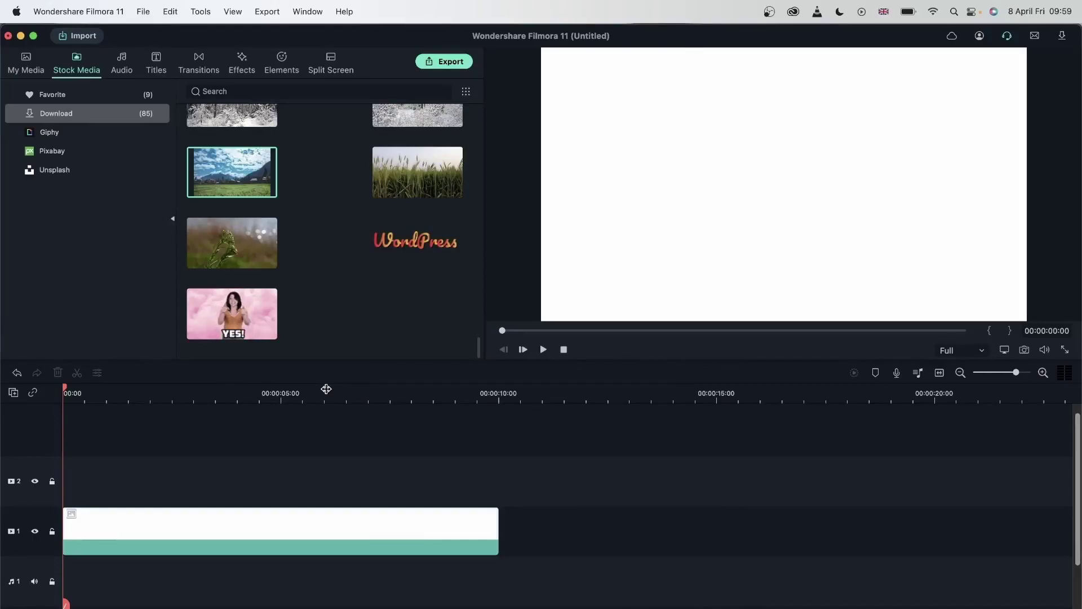
Apply a Pan and Zoom move to the White background clip via Crop and Zoom
click(255, 537)
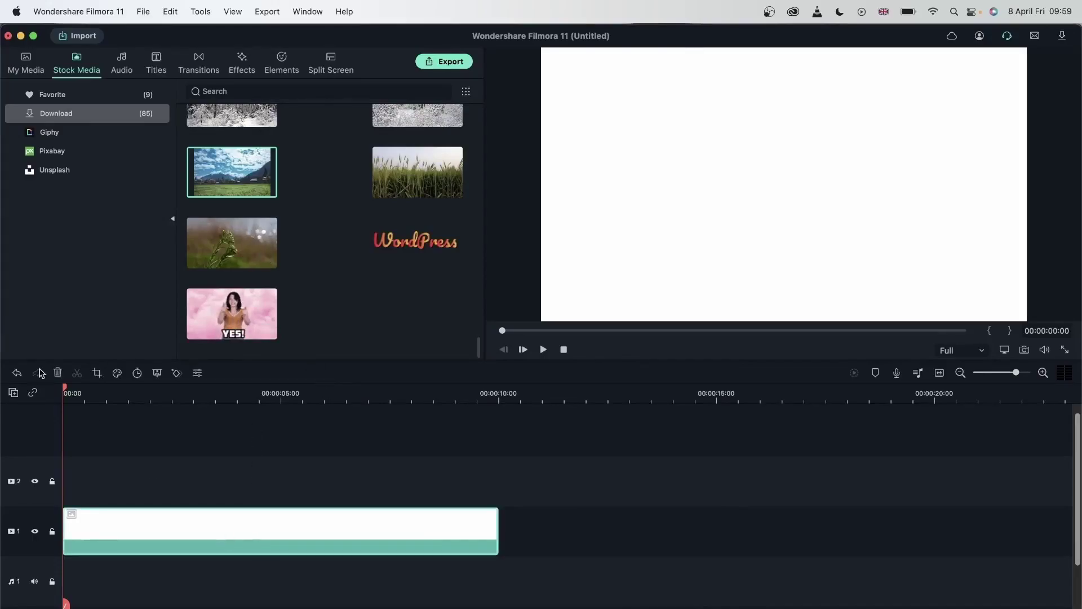
click(97, 373)
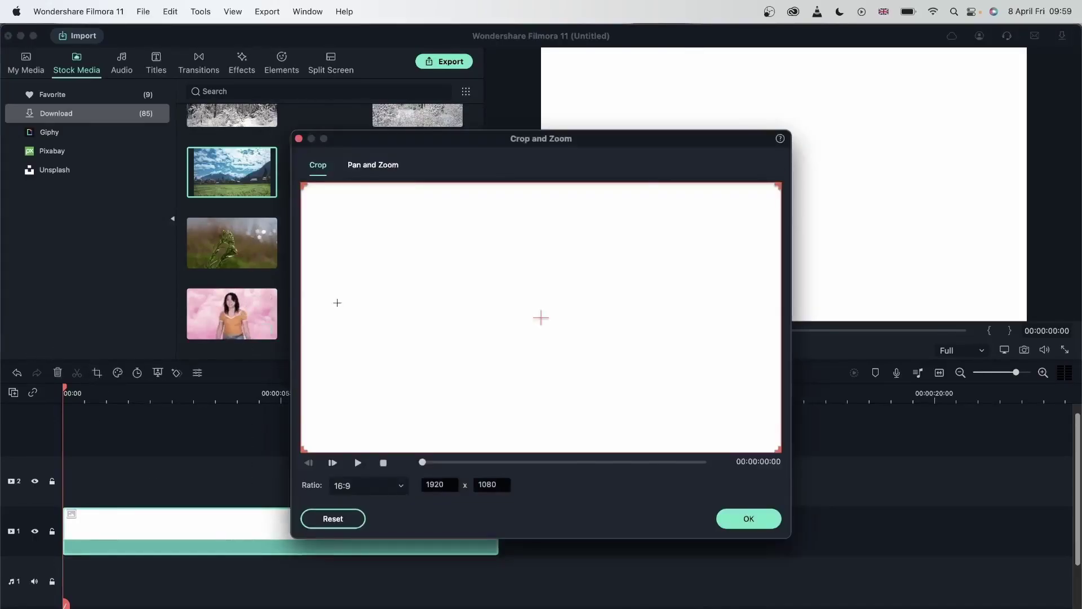
click(387, 169)
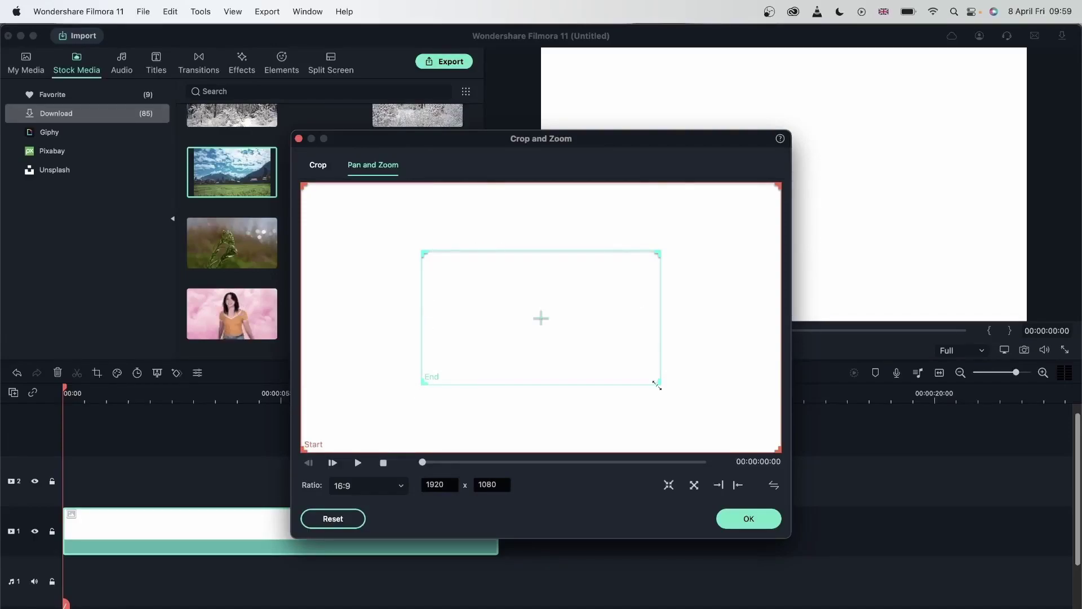
click(765, 518)
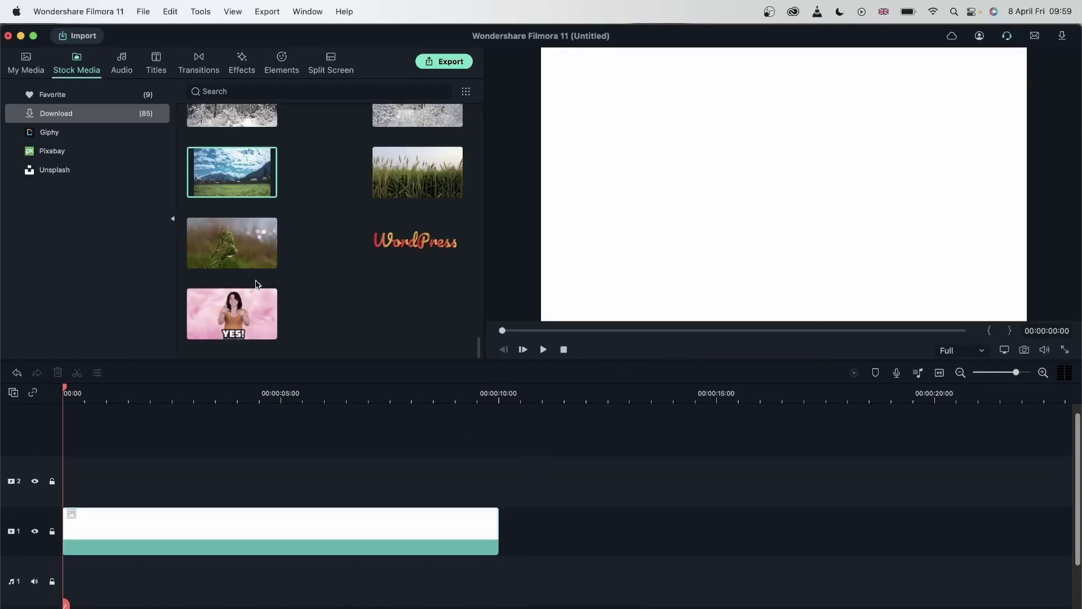
Add the mountain village clip to track 2 and play the timeline
mouse_move(231, 170)
drag(228, 167, 68, 486)
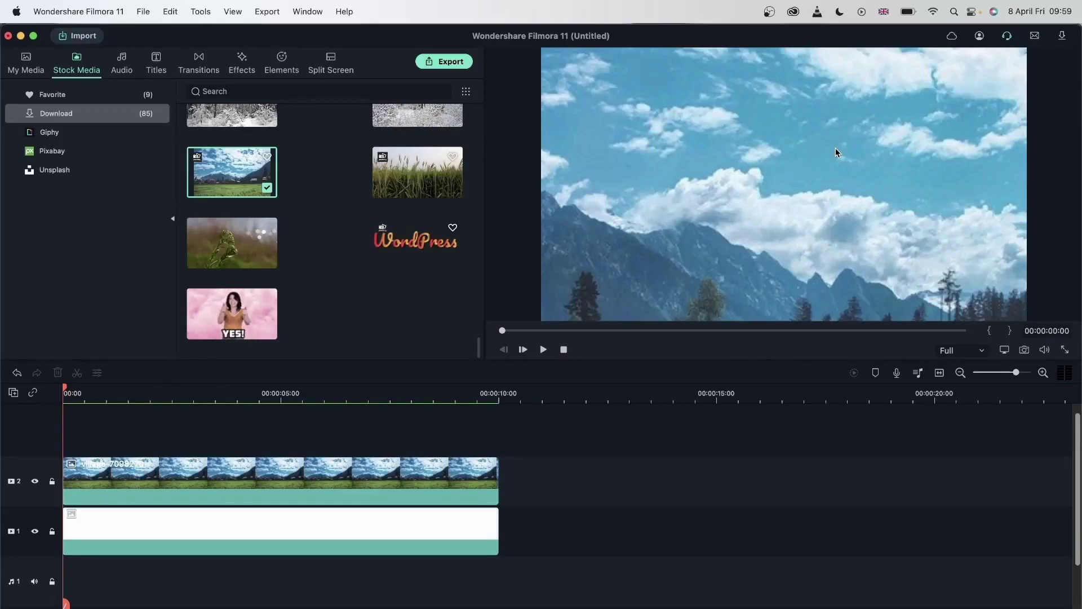
key(space)
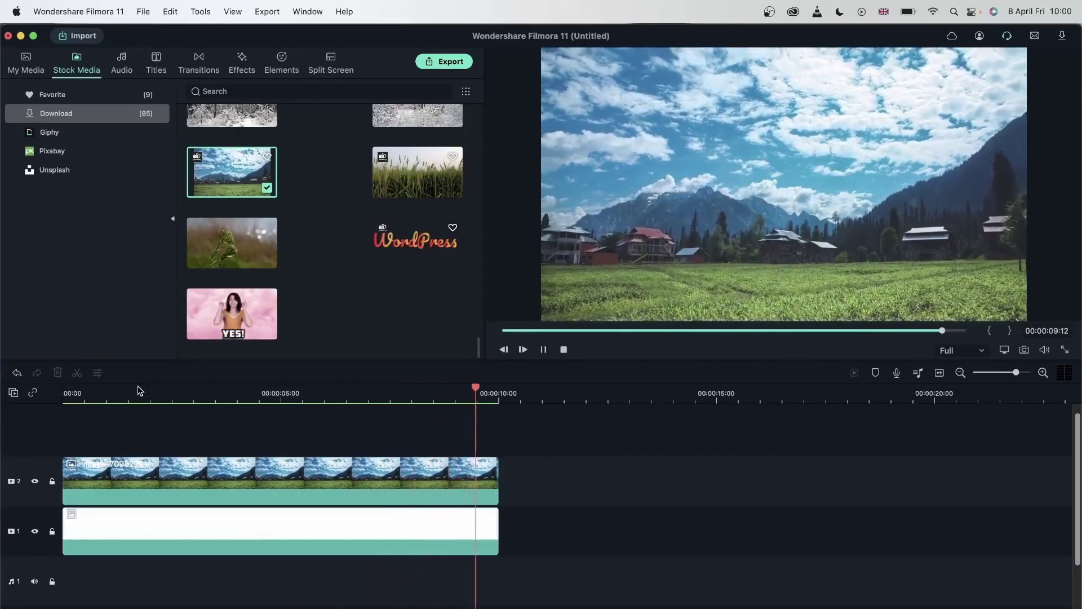
Add the tree-7101858 clip after it on track 2 and preview playback from there
scroll(412, 149, up, 3)
drag(411, 150, 560, 507)
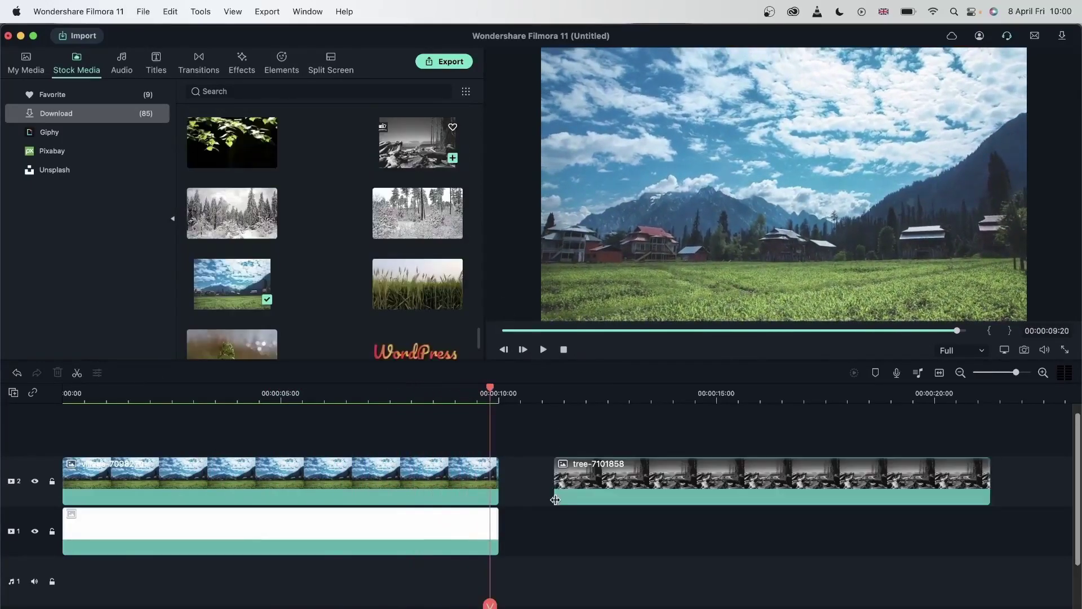
click(552, 391)
key(space)
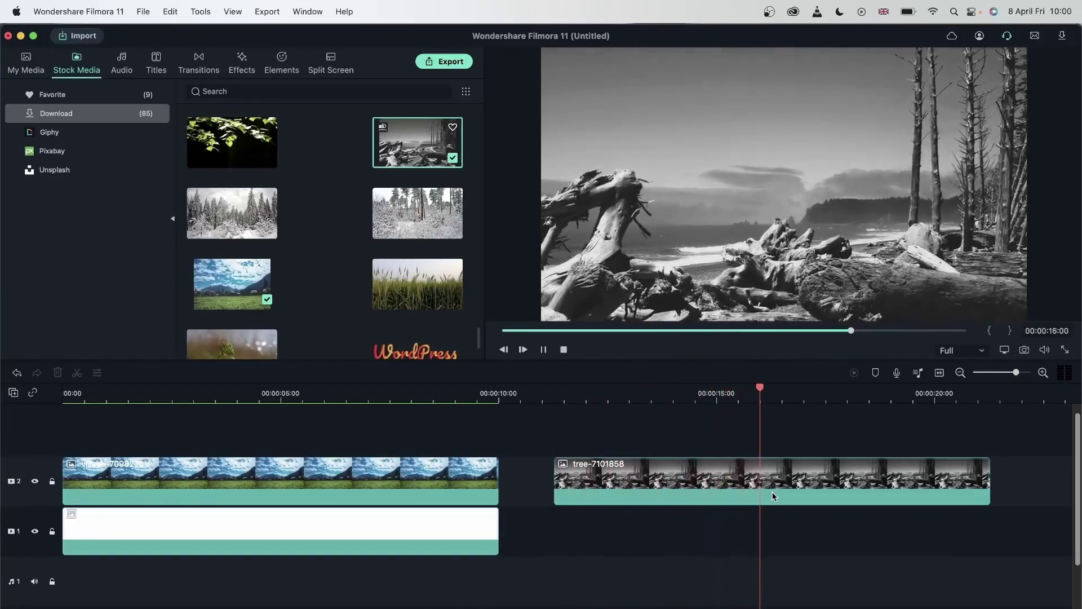
key(space)
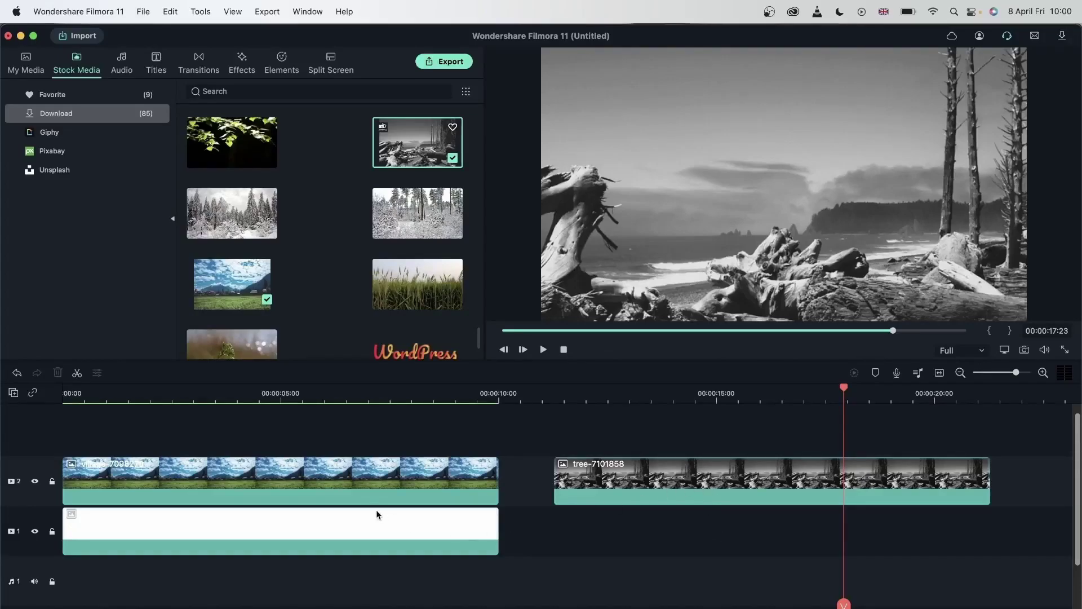
Delete the tree-7101858 clip from track 2
click(370, 482)
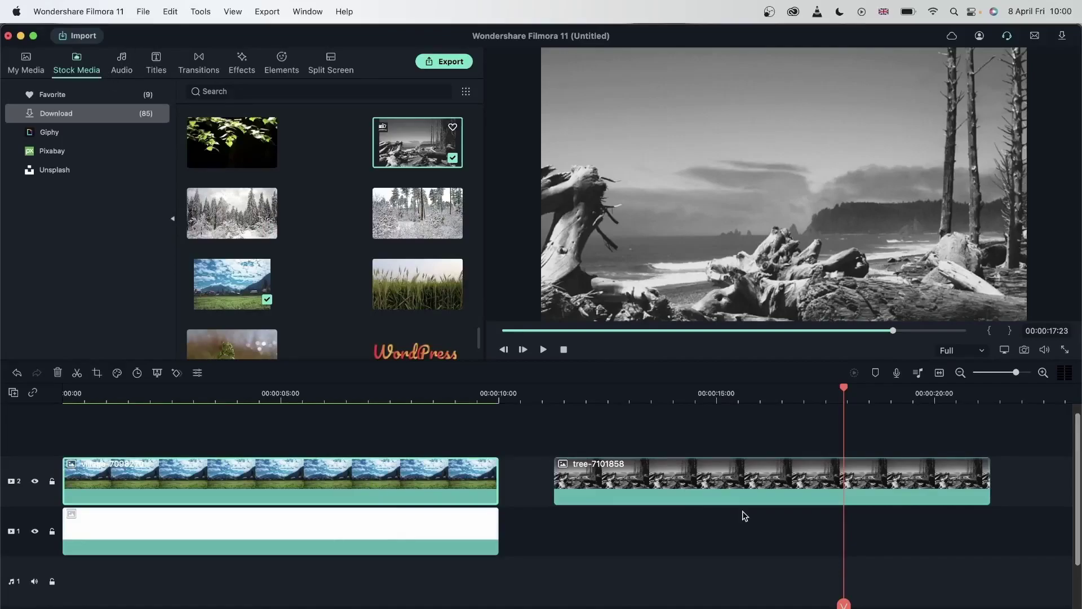
click(710, 480)
key(Delete)
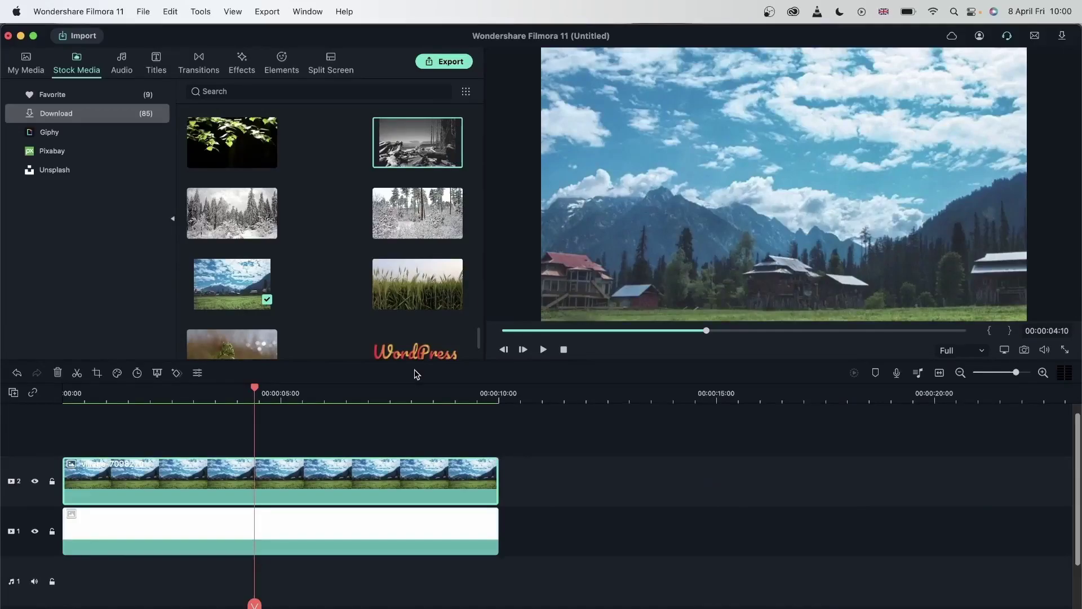
click(79, 11)
click(111, 89)
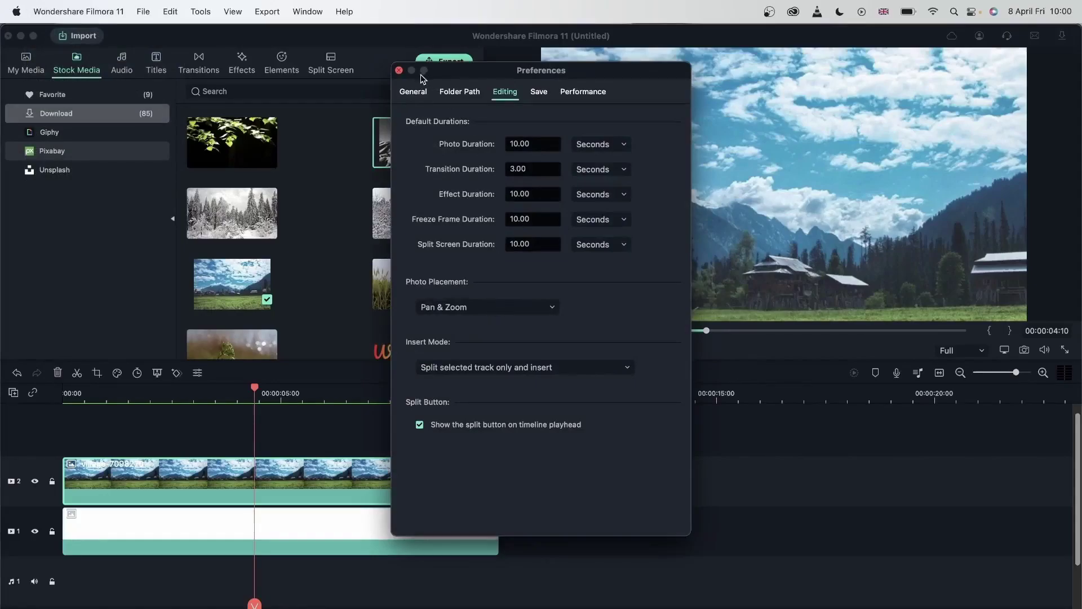
click(469, 93)
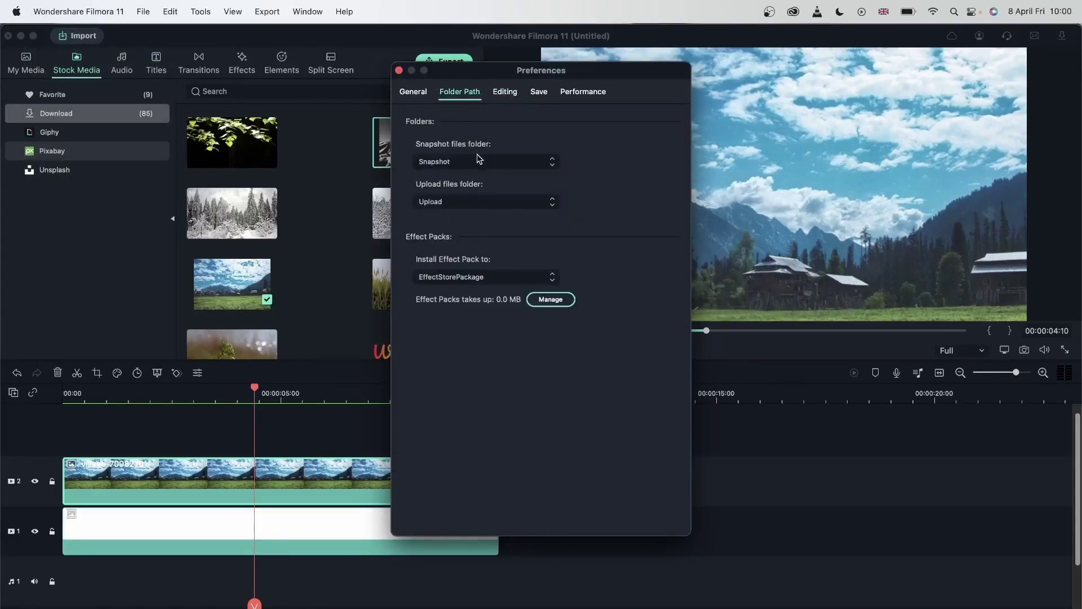
click(399, 70)
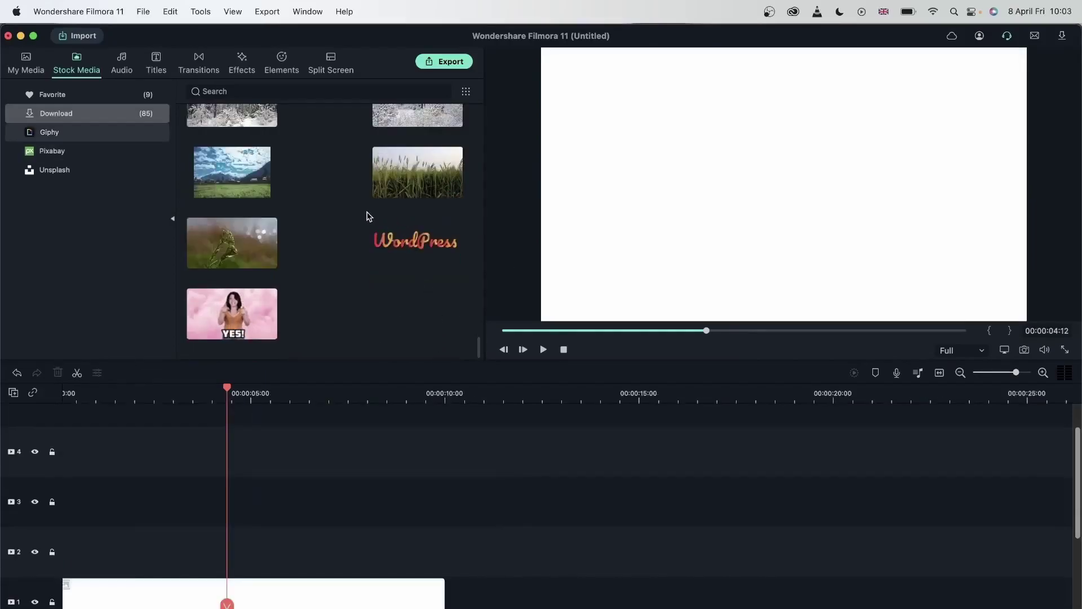
Place the wheat stock clip on track 2, with Subdued on track 3 and Arizona on track 4
mouse_move(400, 179)
drag(401, 182, 66, 556)
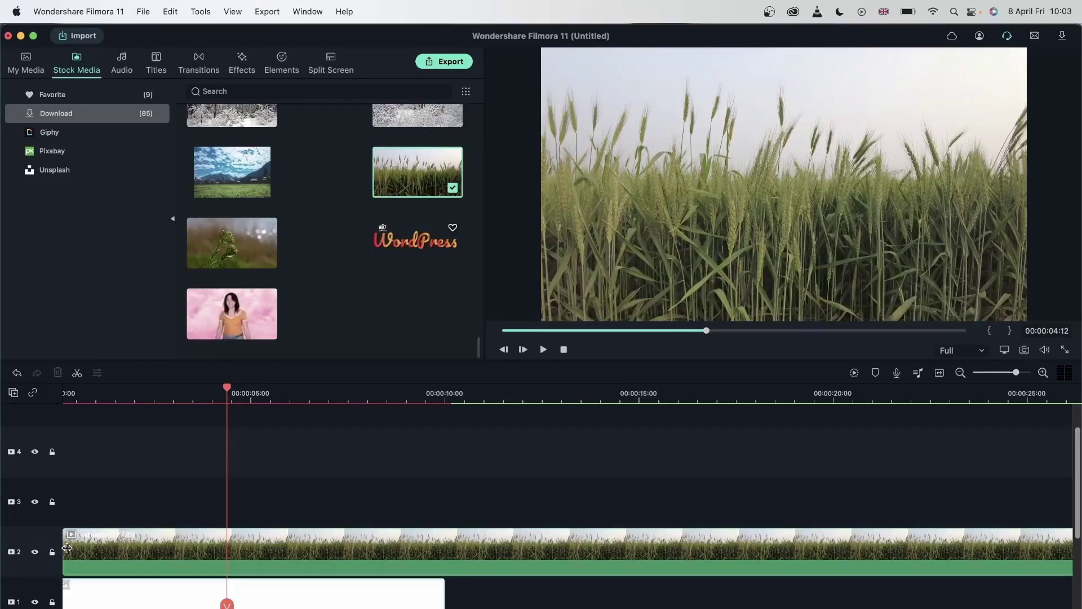
click(241, 60)
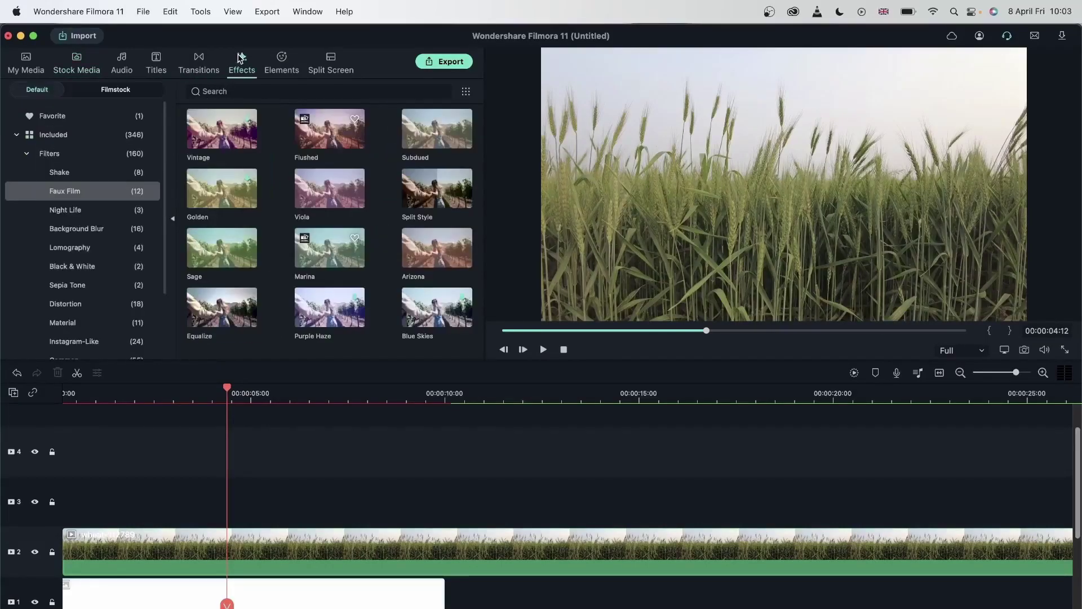
drag(316, 248, 130, 502)
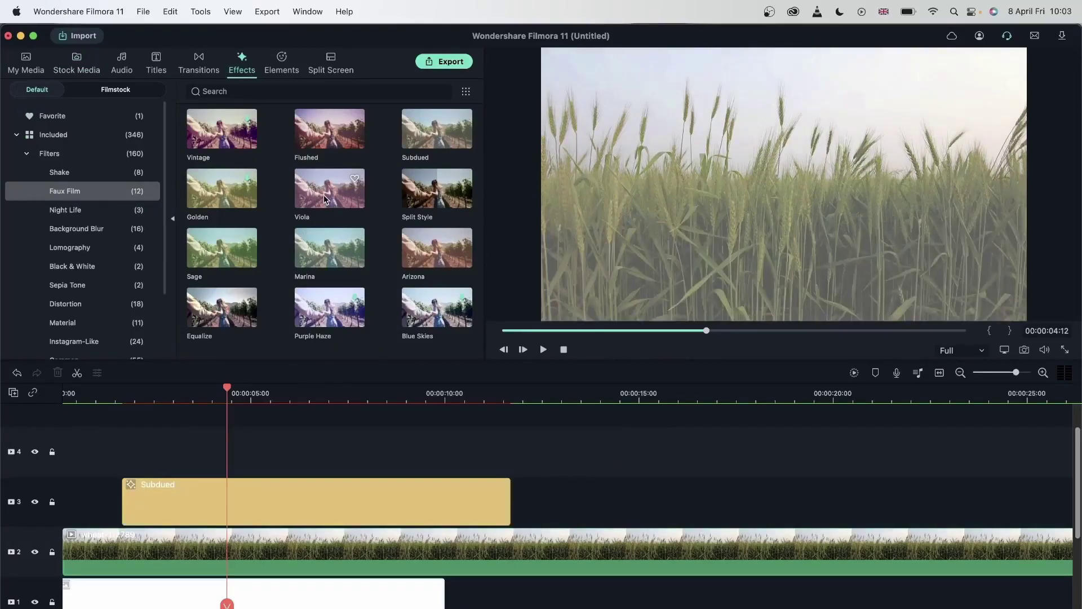
drag(423, 260, 129, 448)
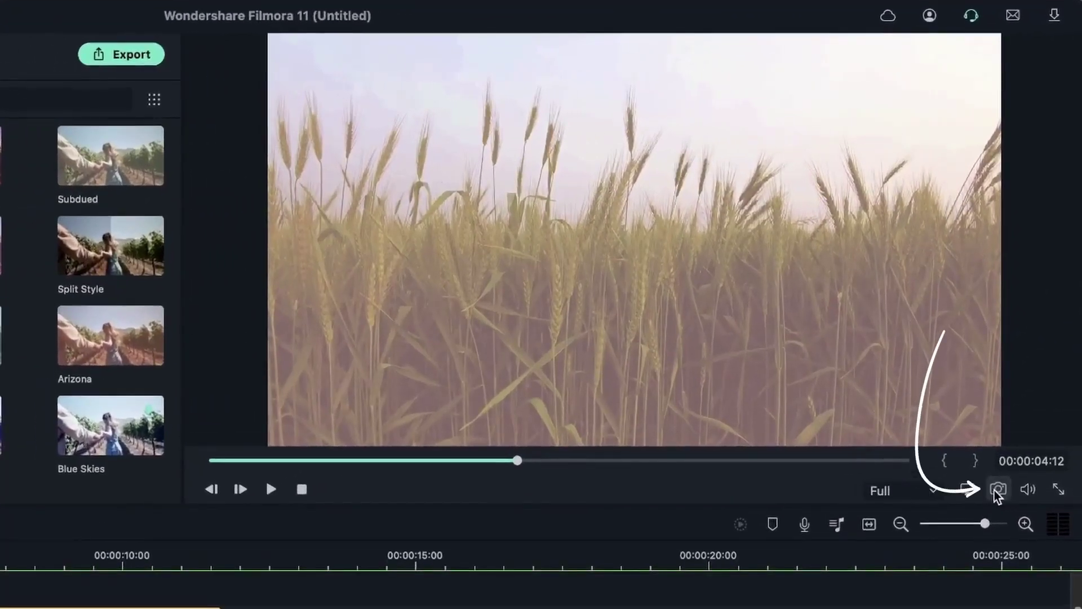
Snapshot the filtered wheat frame and place the image on track 3 near 00:00:15
click(997, 490)
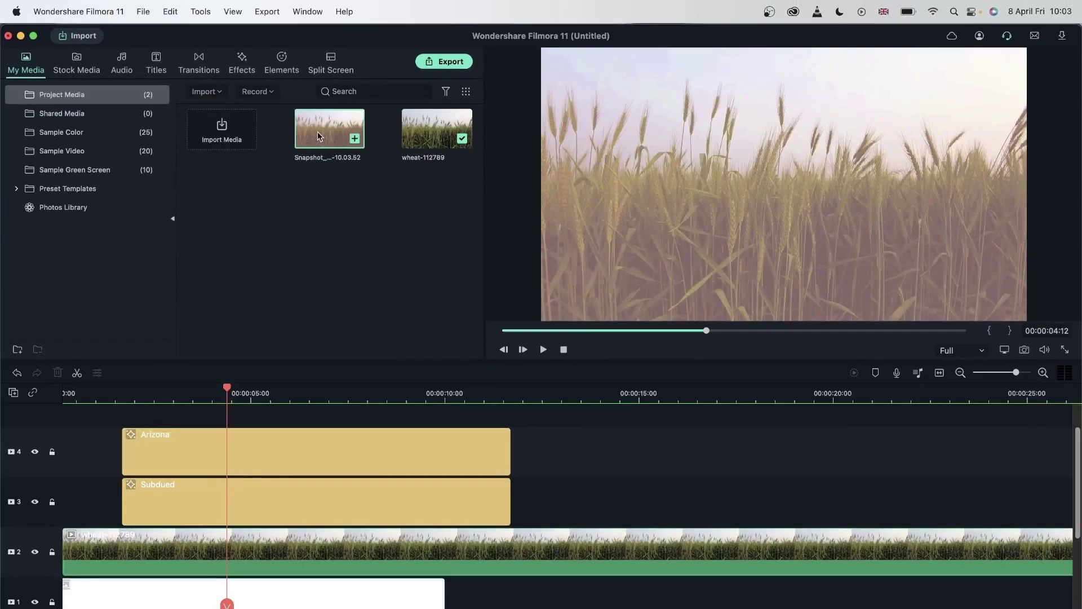
drag(319, 135, 648, 497)
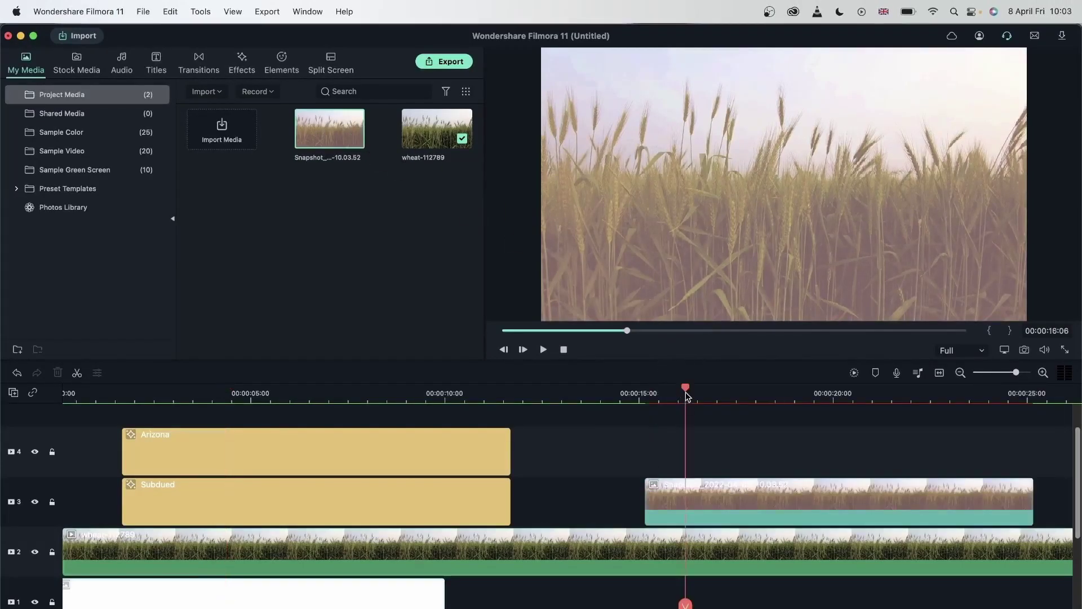
click(684, 391)
click(756, 389)
click(824, 388)
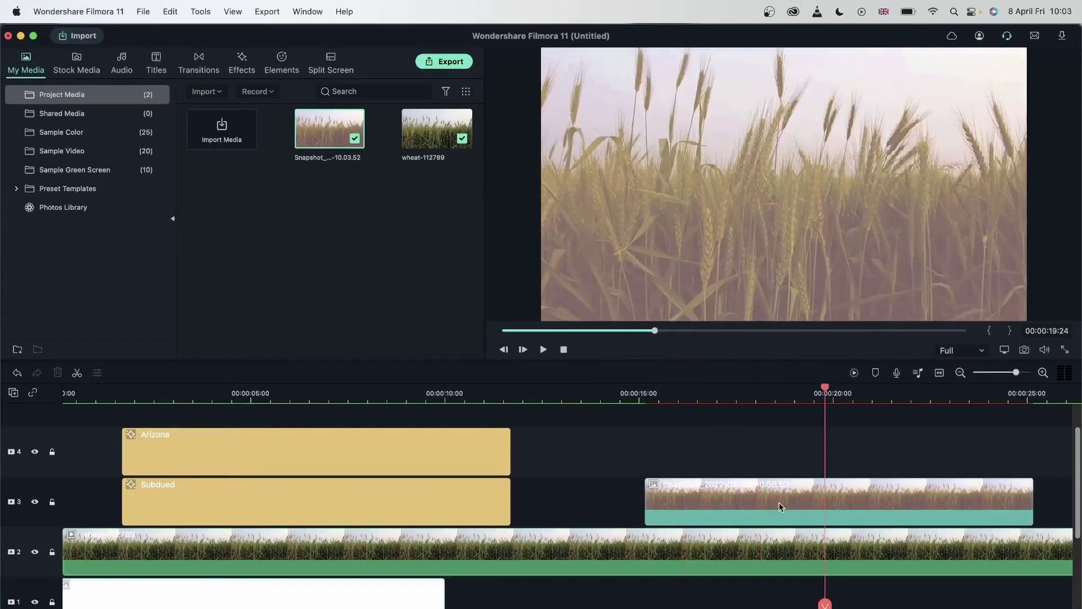
click(662, 399)
Play back the snapshot test, move it to track 4, delete it, and browse title templates
key(space)
key(space)
drag(828, 513, 819, 443)
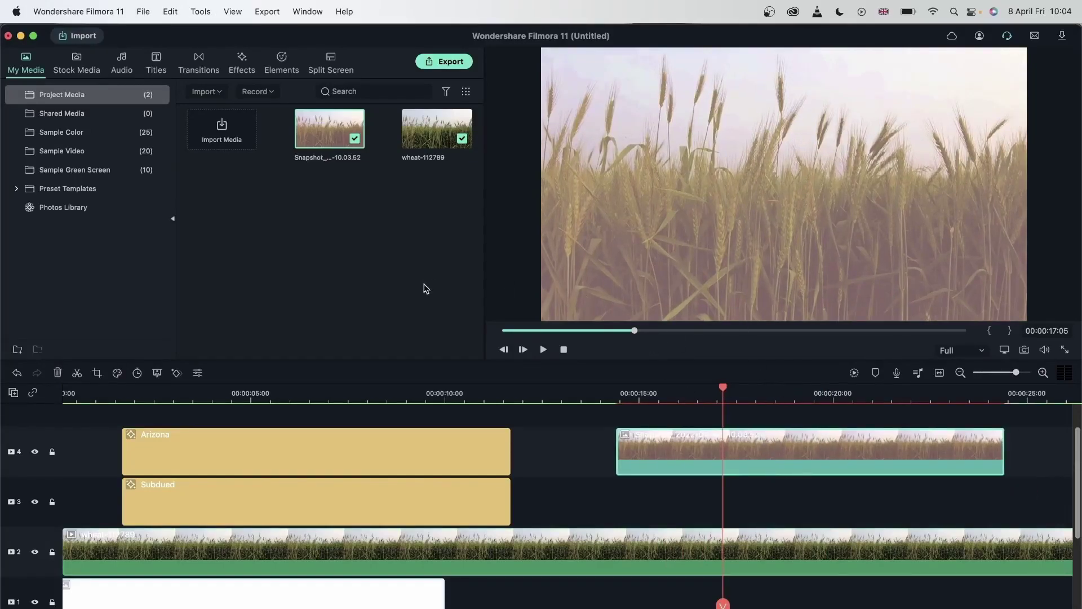
key(Delete)
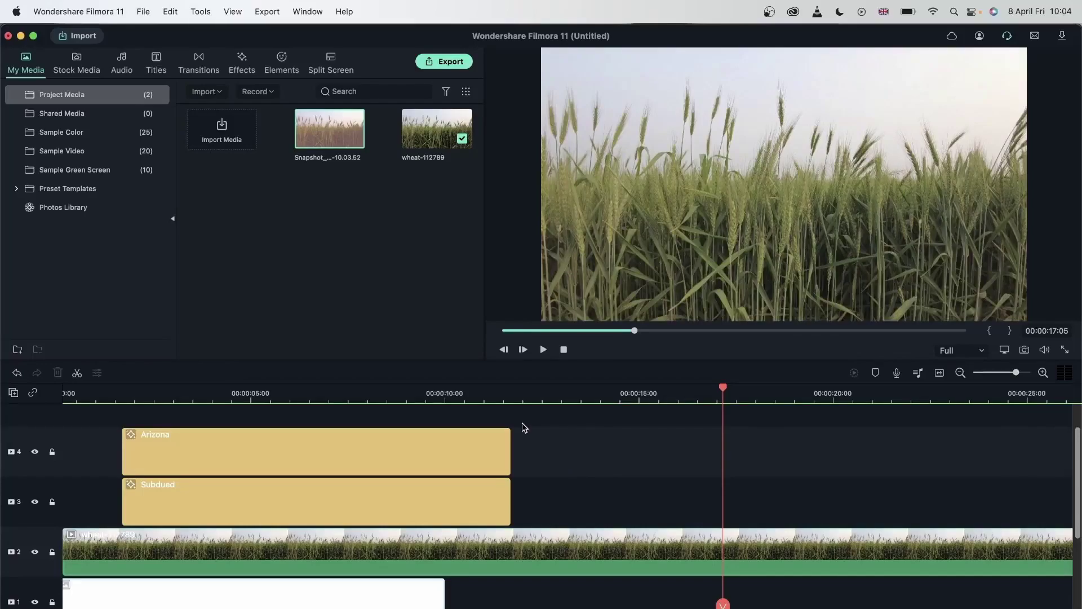
click(156, 65)
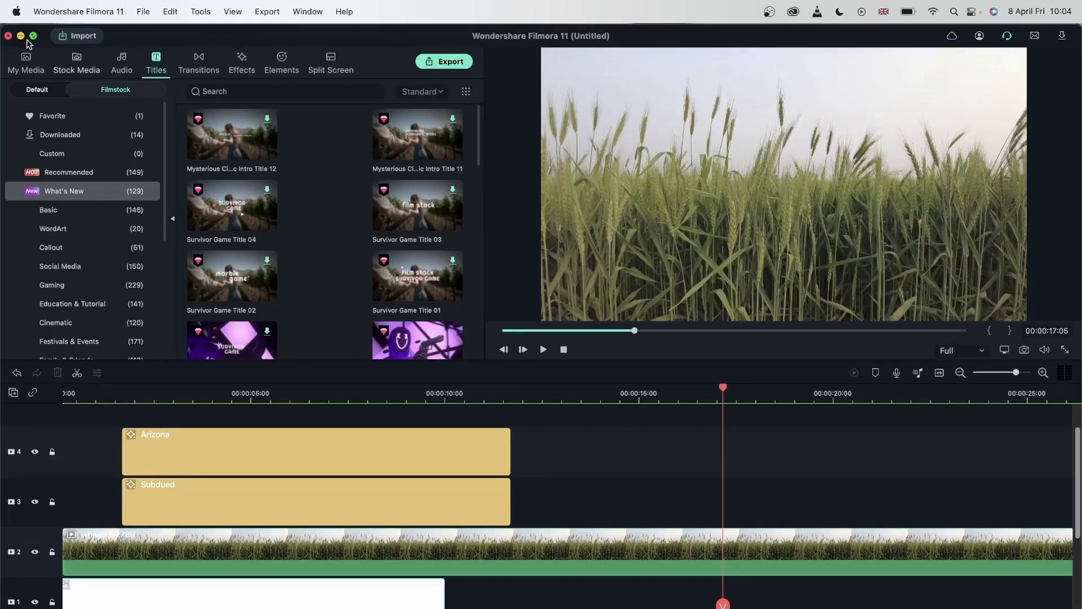
In Preferences, leave the snapshot save folder set to Snapshot
click(56, 12)
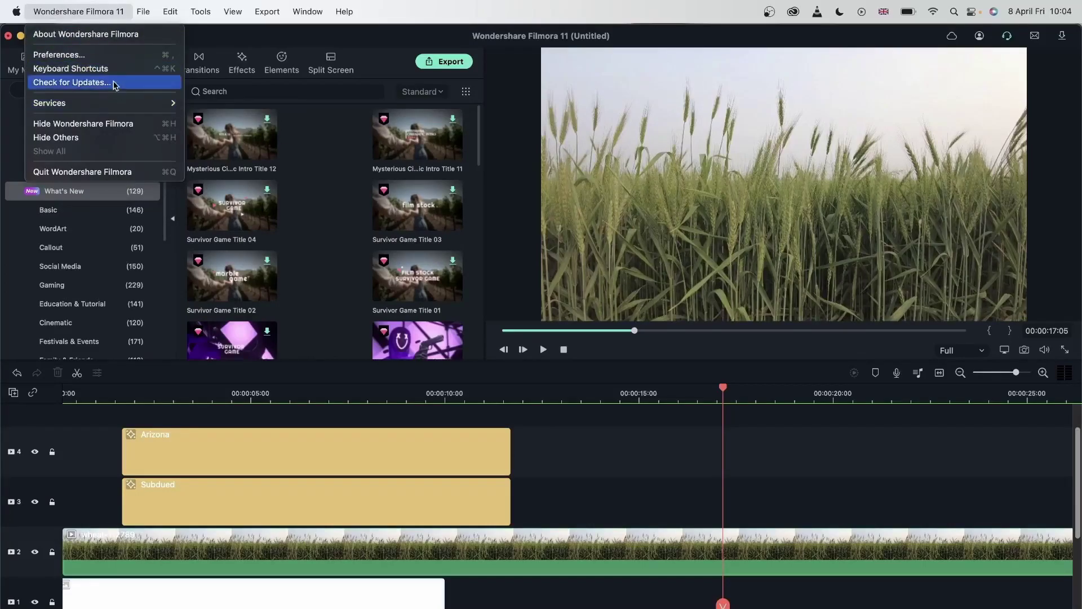
click(113, 57)
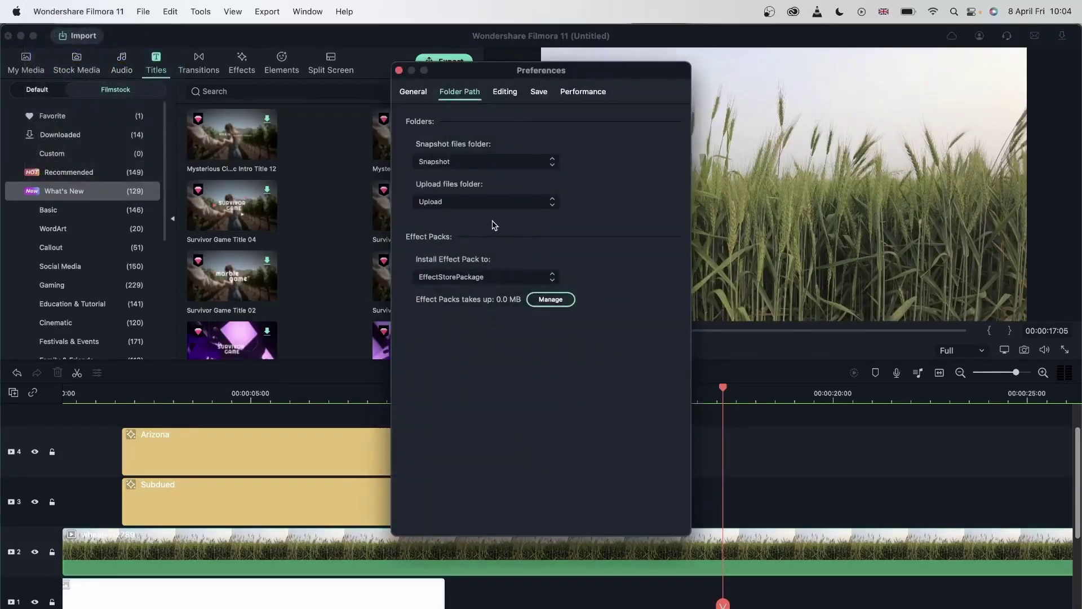
click(482, 163)
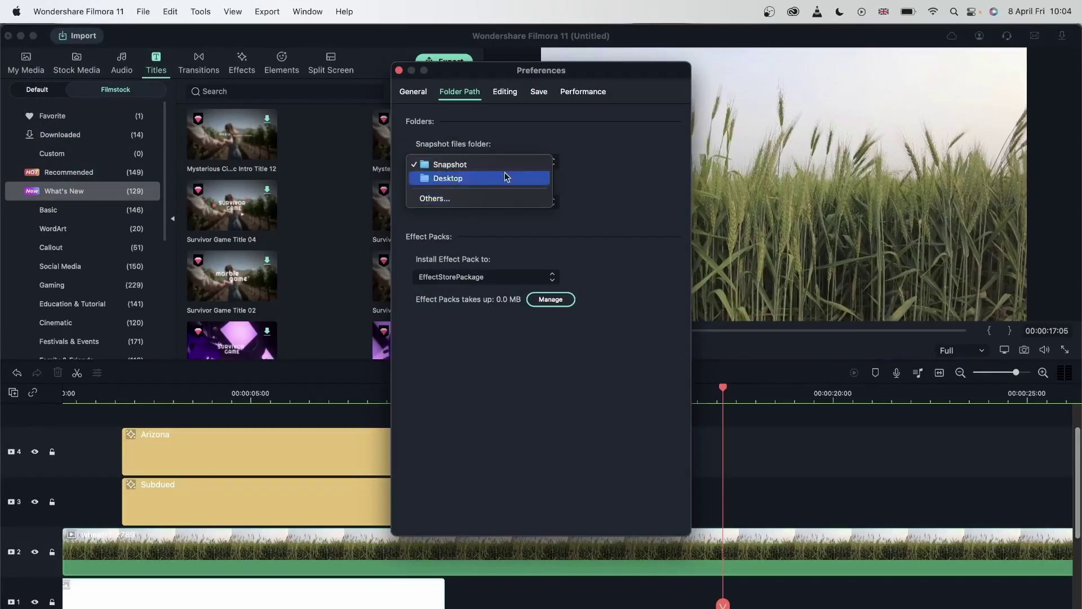
click(602, 135)
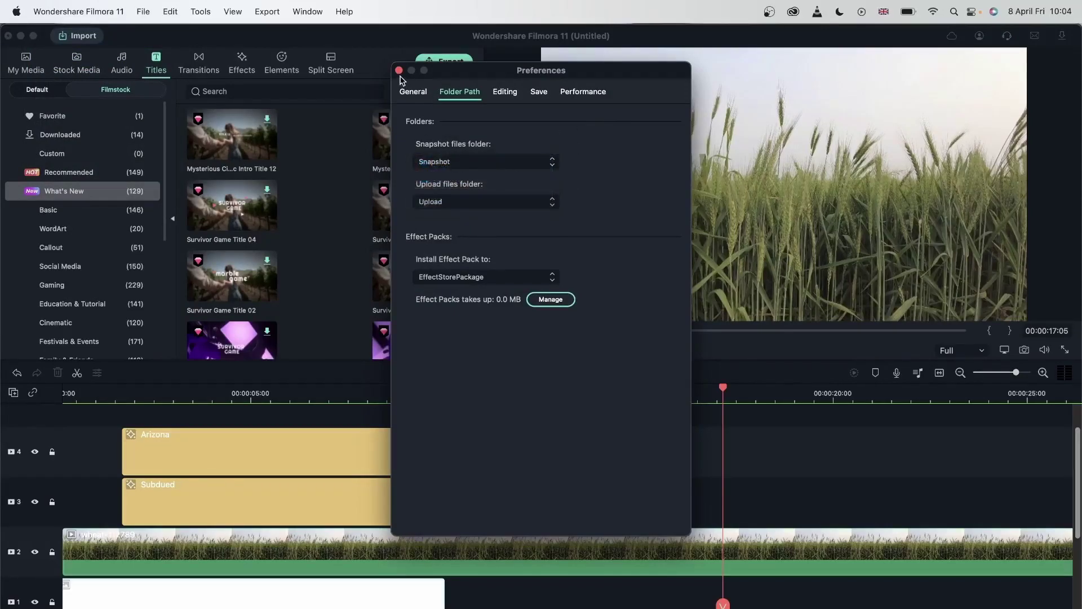
Set Editing Photo Placement to Fit and close Preferences
click(420, 90)
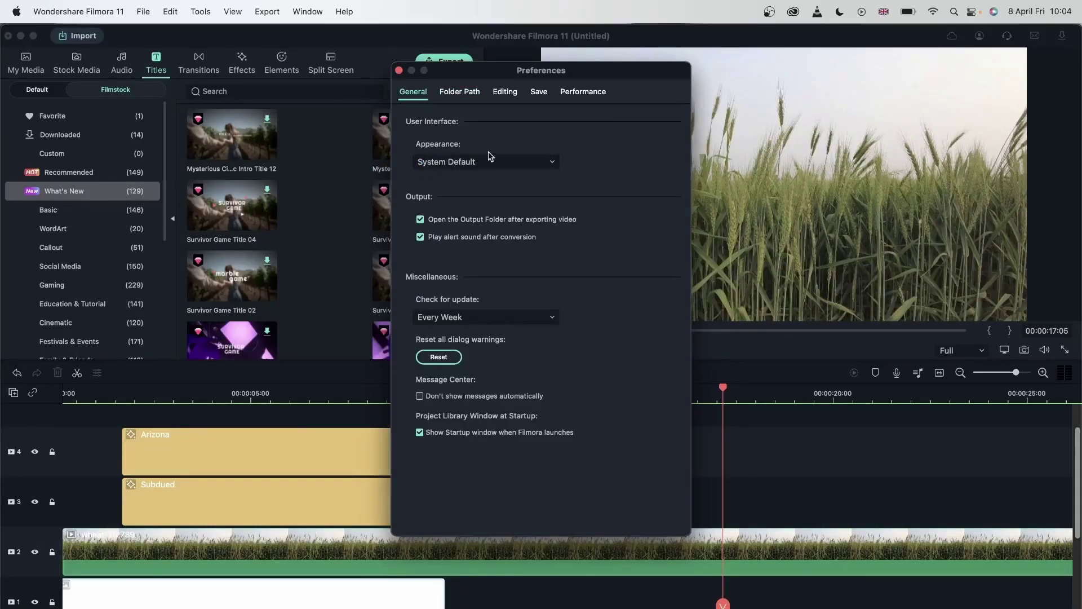
click(537, 91)
click(510, 92)
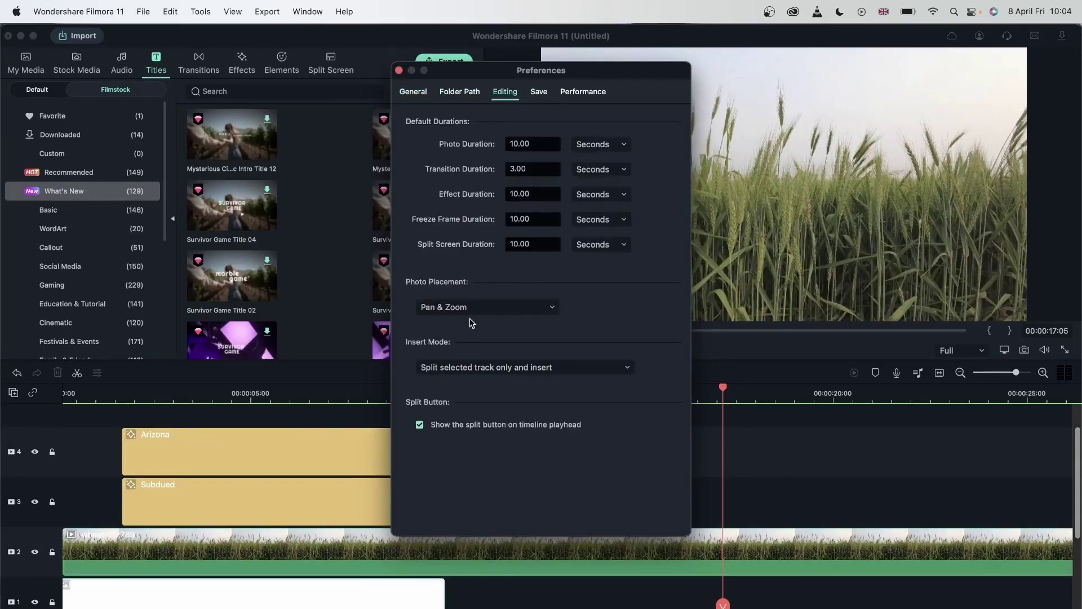
click(468, 308)
click(461, 281)
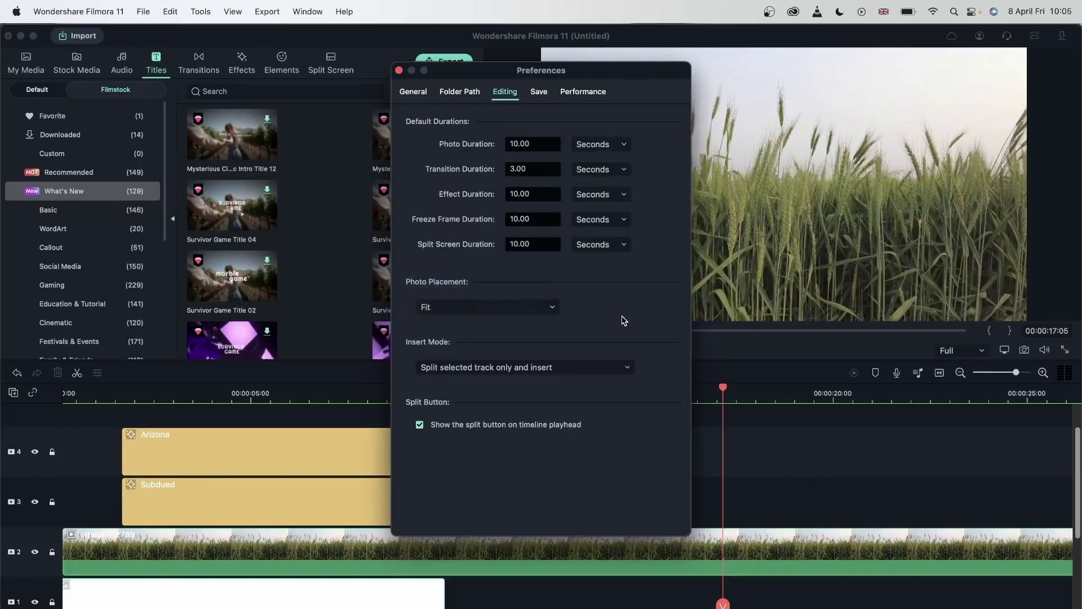
click(399, 70)
Delete the Subdued and Arizona filters; set the project to 1:1 (Instagram), Custom resolution, 30 fps
key(Delete)
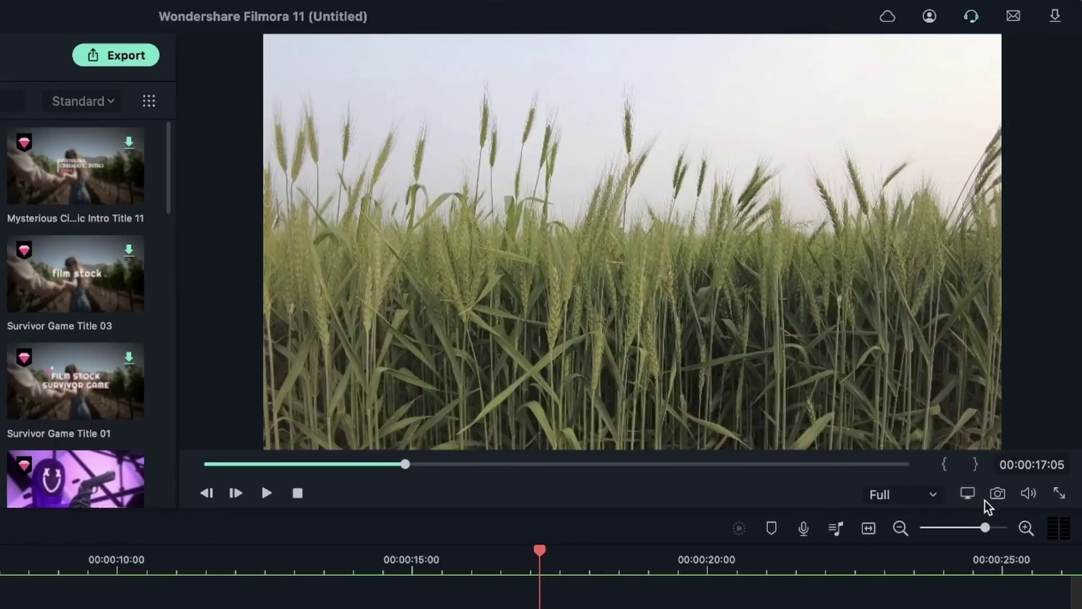
click(969, 494)
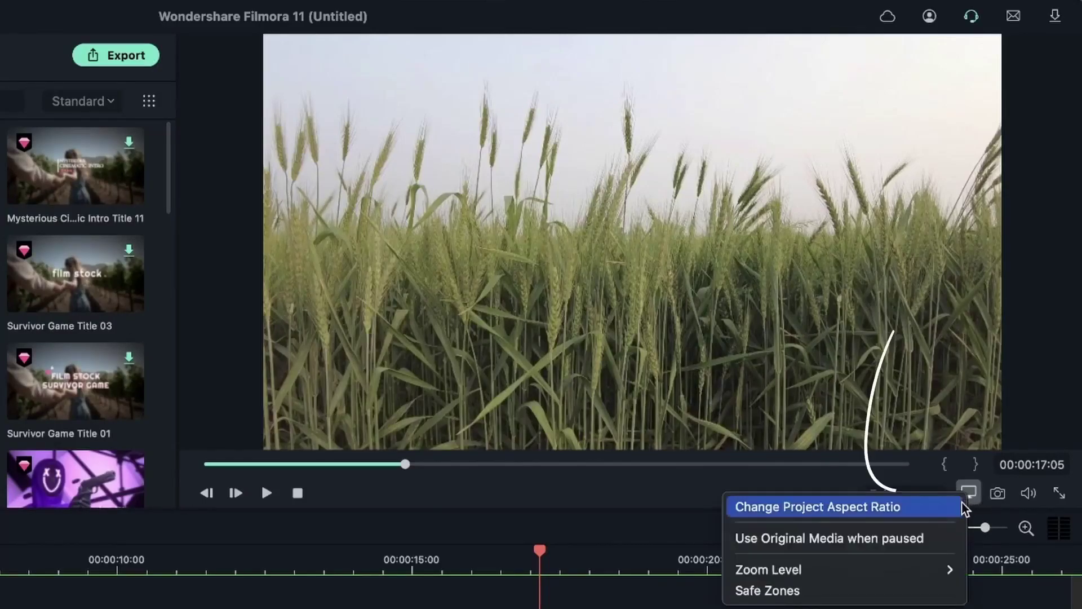
click(857, 507)
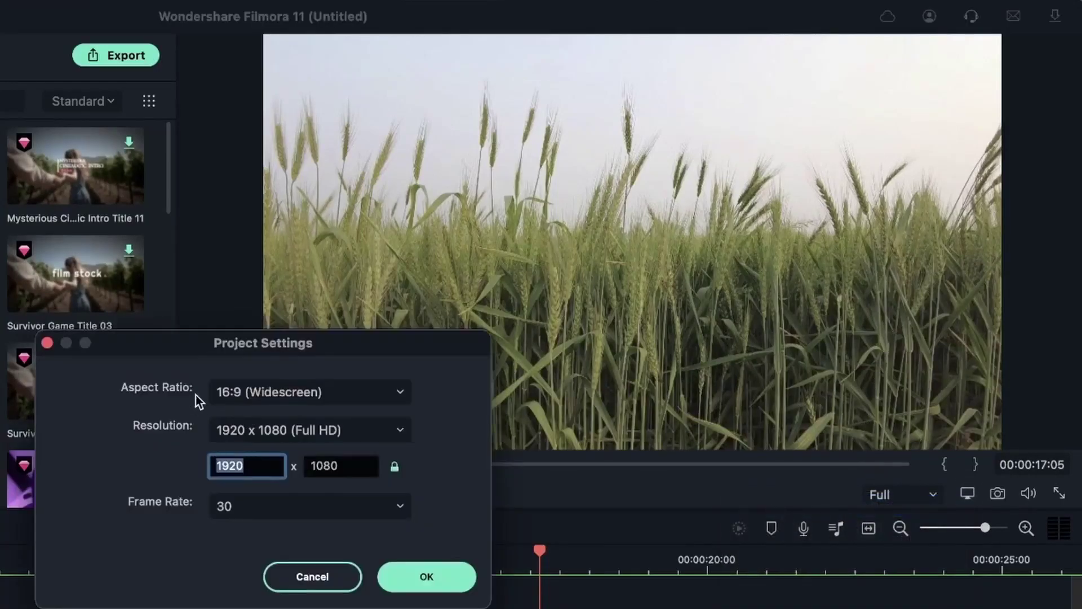
click(250, 397)
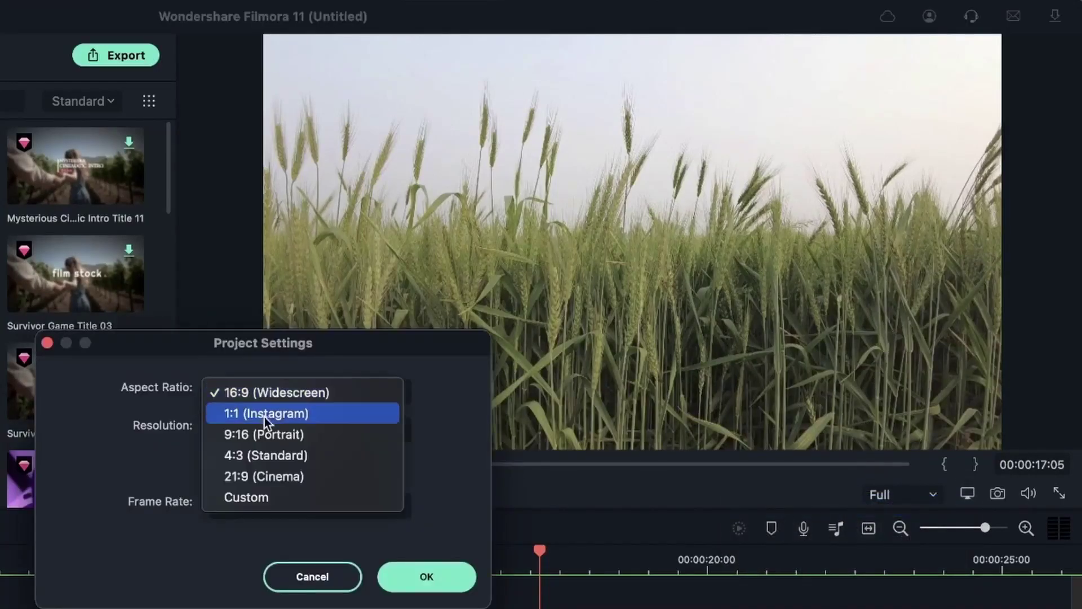
click(268, 422)
click(269, 432)
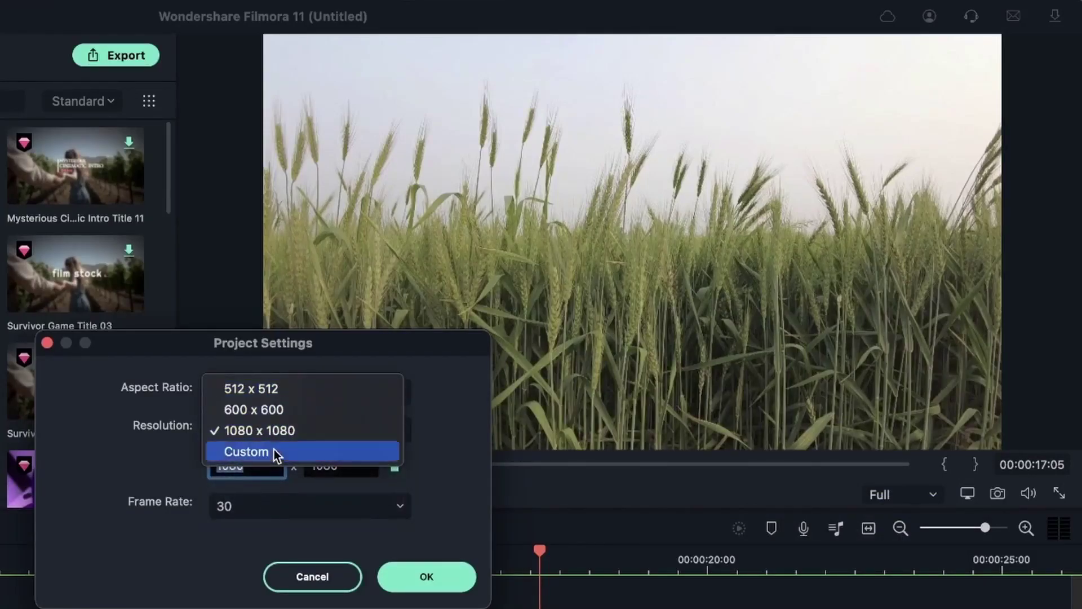
click(272, 450)
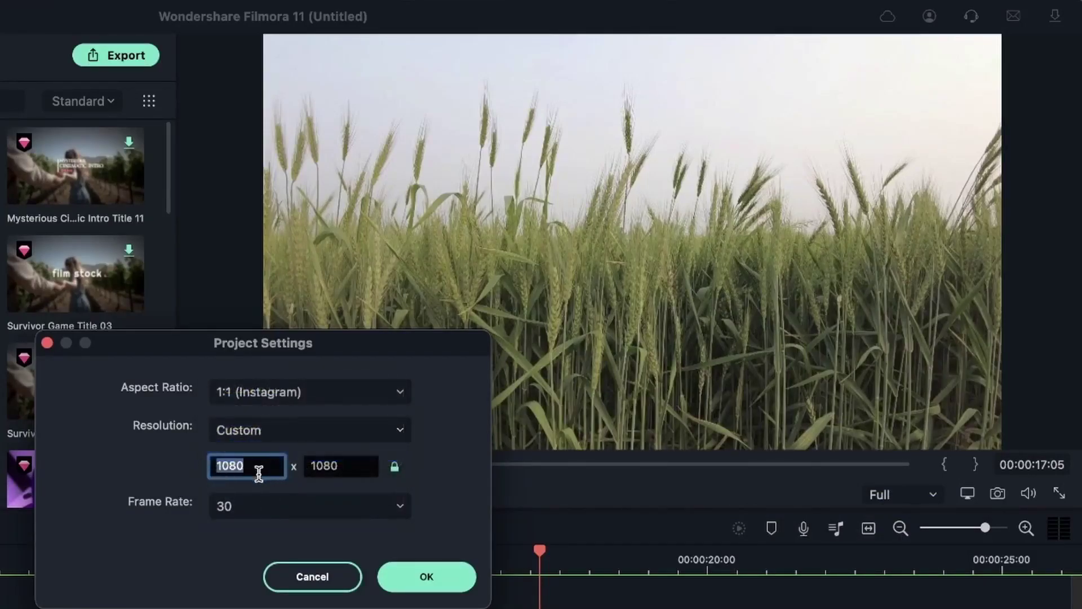
click(265, 509)
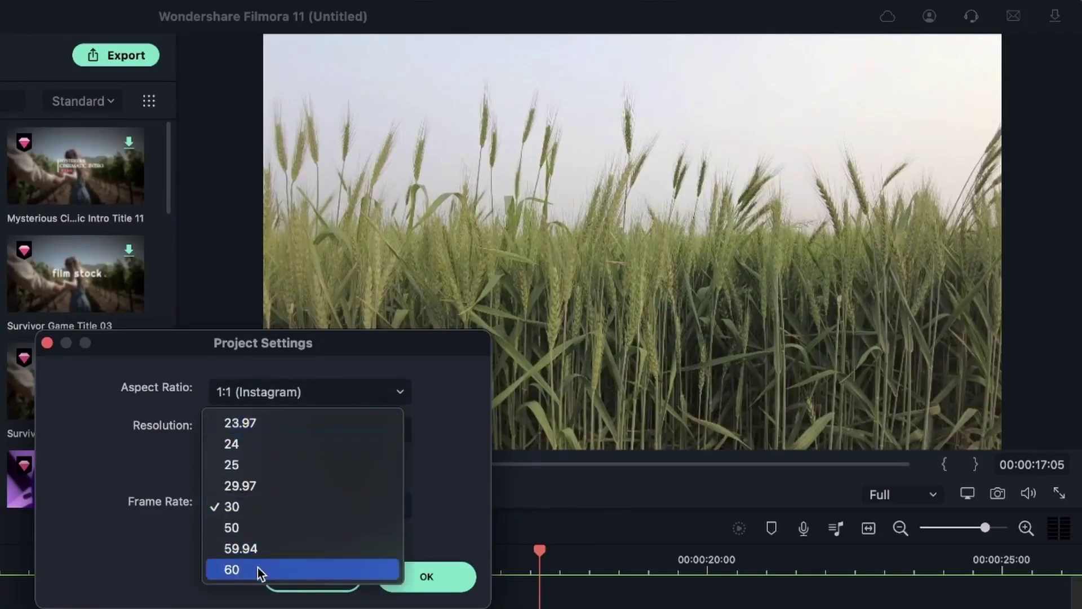
click(445, 575)
click(446, 576)
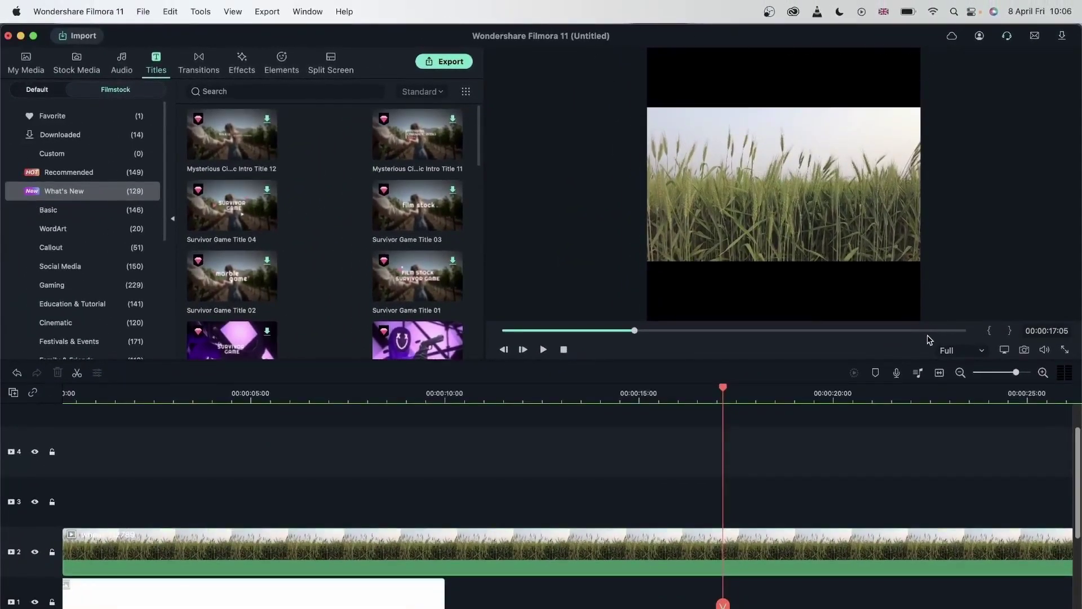
Try scaling the wheat clip in its properties, then undo back to 100%
double_click(482, 536)
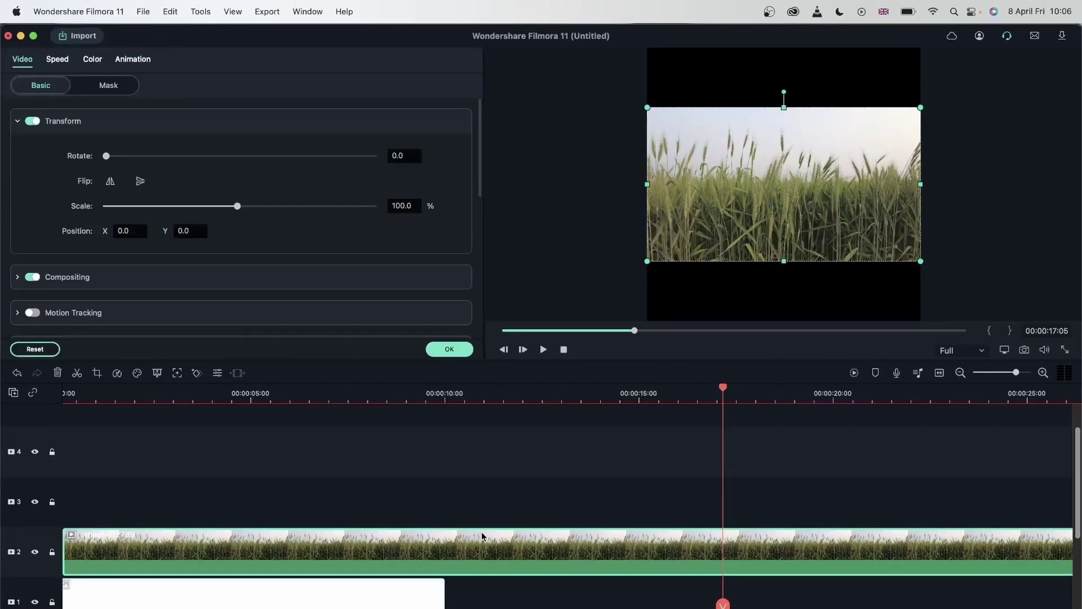
drag(237, 206, 282, 209)
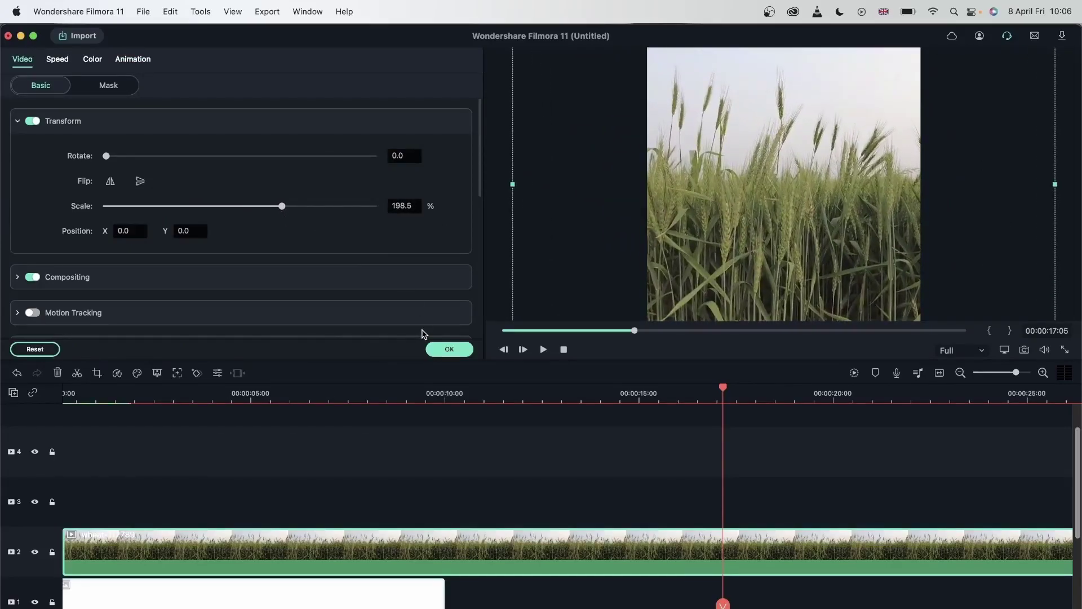
key(super+z)
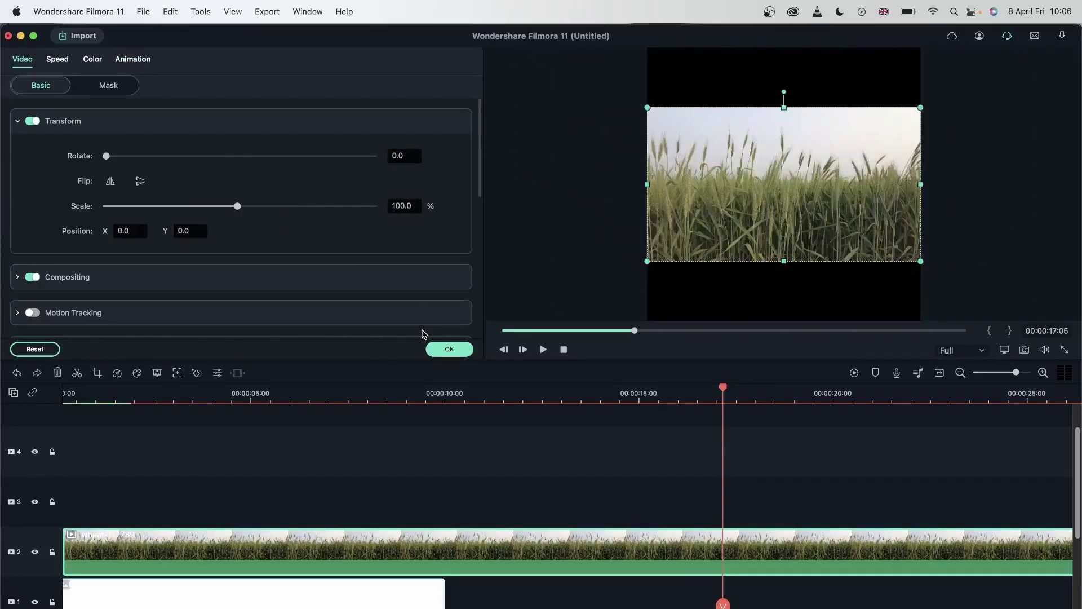
click(464, 354)
Crop the wheat clip to a 1:1 square with Crop and Zoom
click(97, 372)
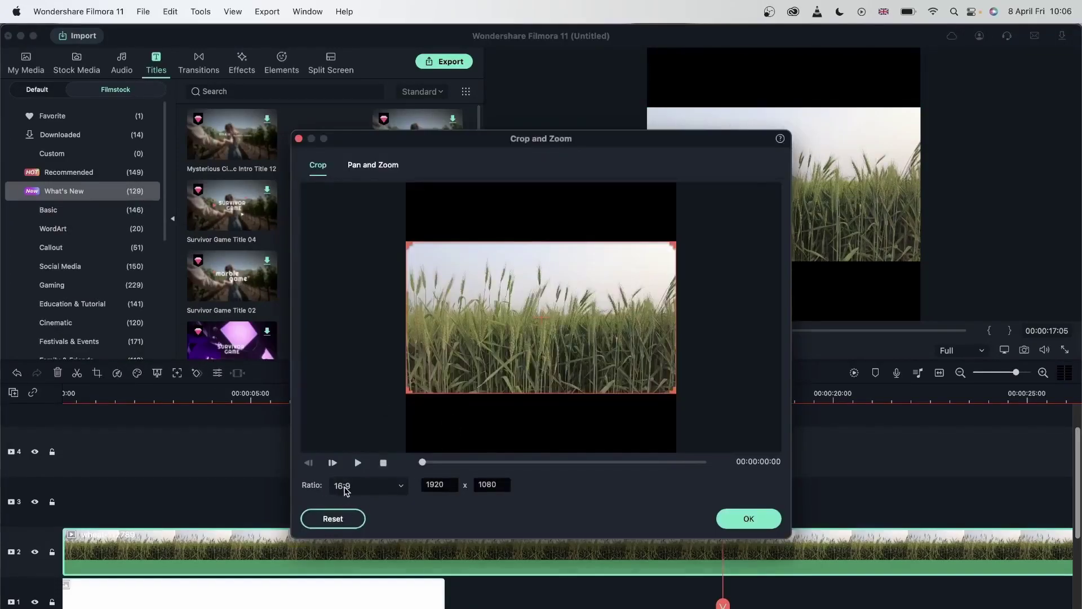
click(341, 485)
click(355, 512)
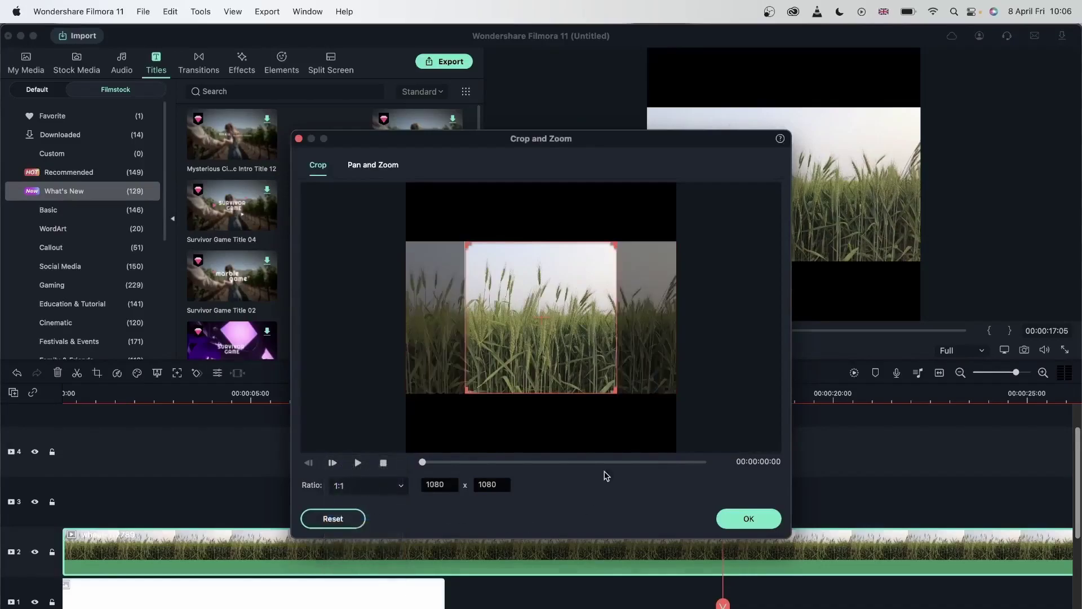
click(764, 522)
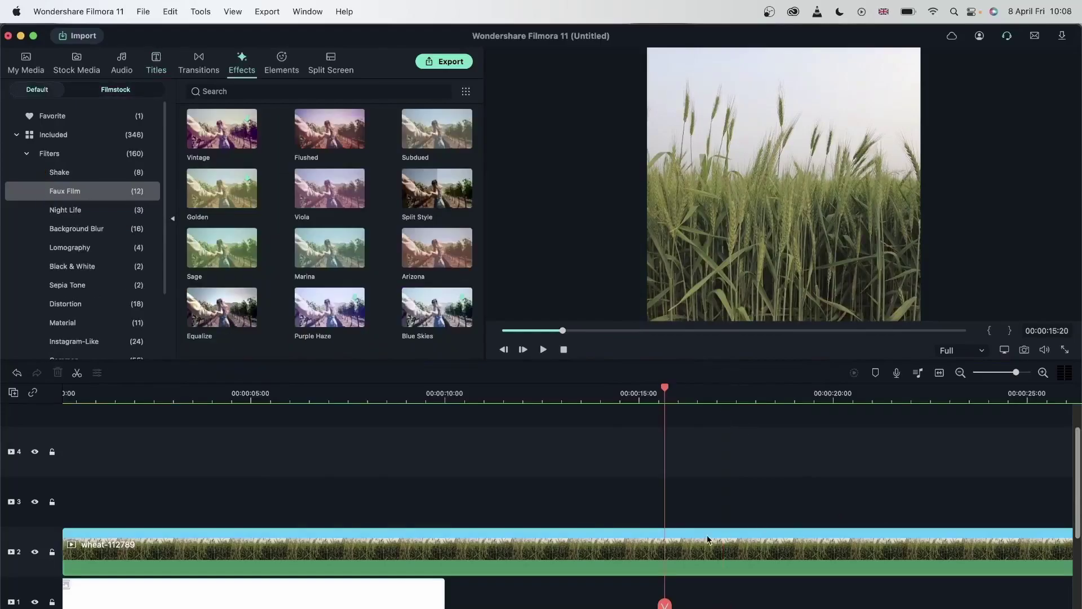
Select the wheat clip and turn off Use Original Media when paused
click(650, 531)
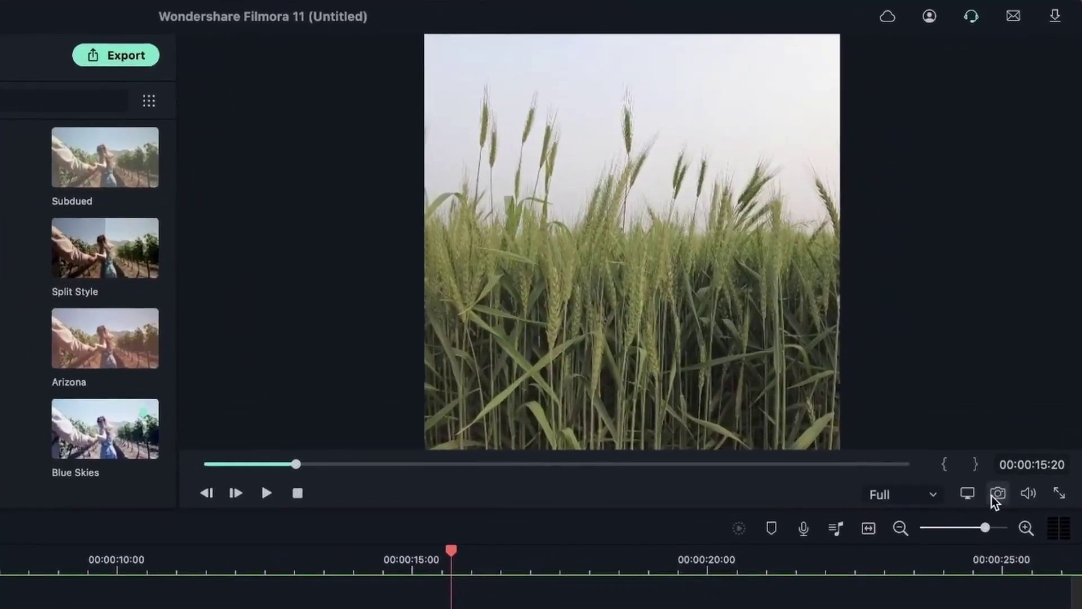
click(1003, 350)
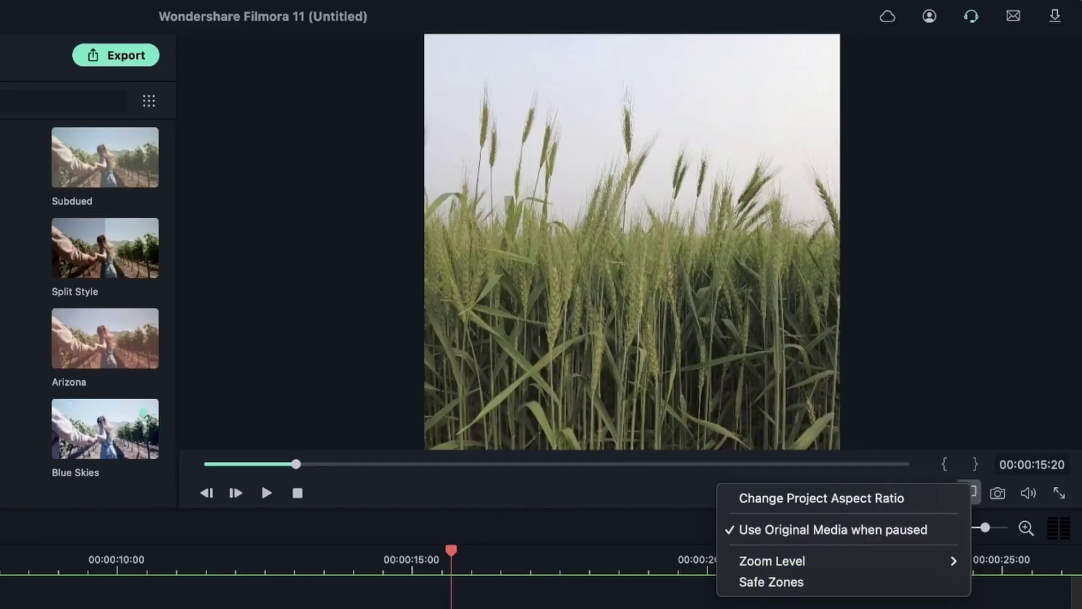
click(783, 533)
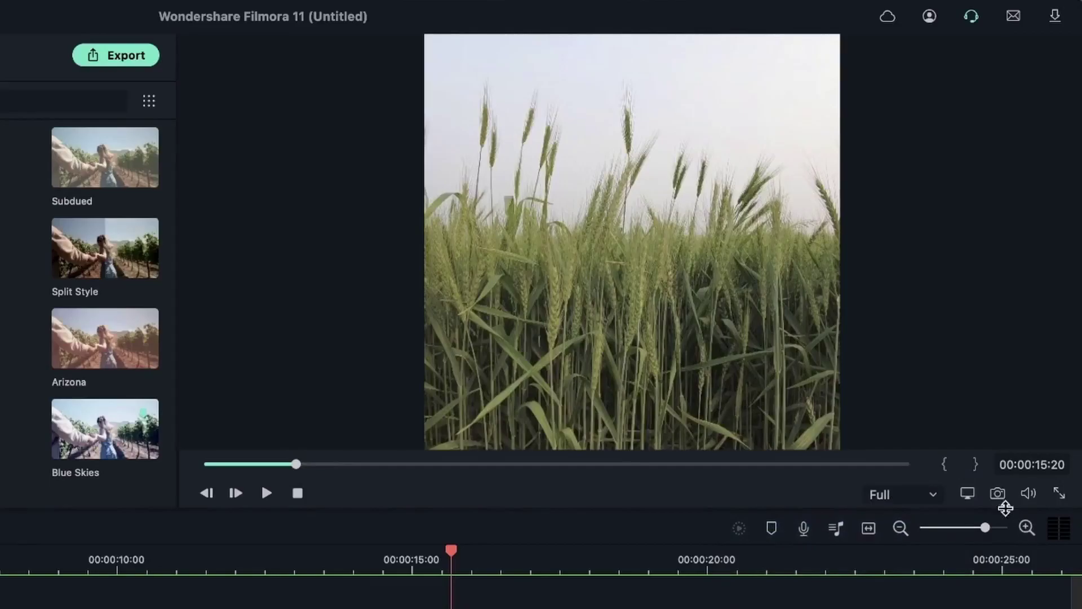
Try a large preview zoom and 10%, then return the preview zoom to Fit
click(968, 493)
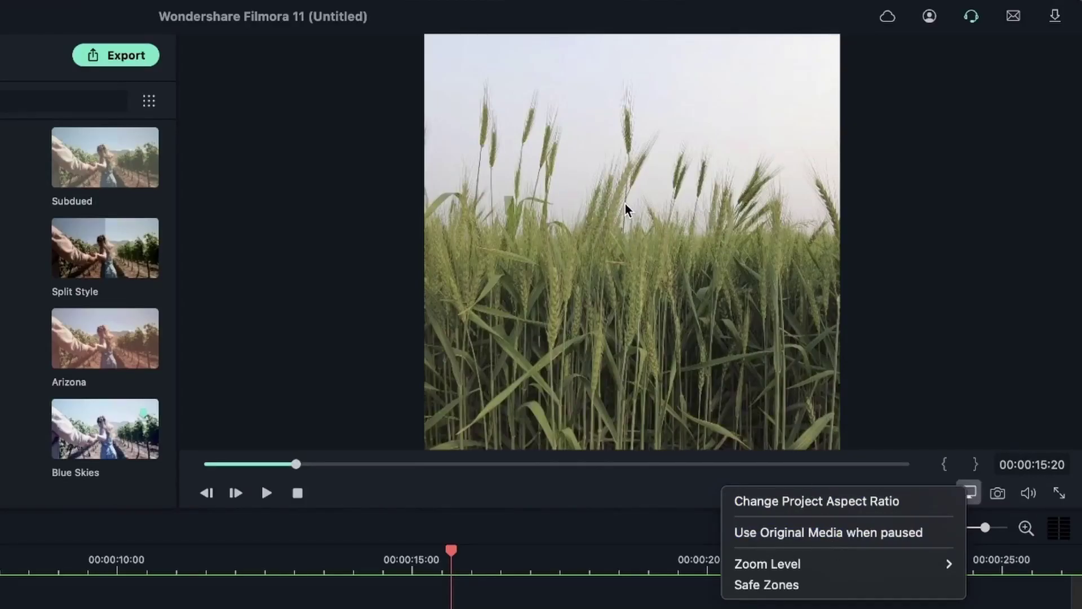
mouse_move(829, 573)
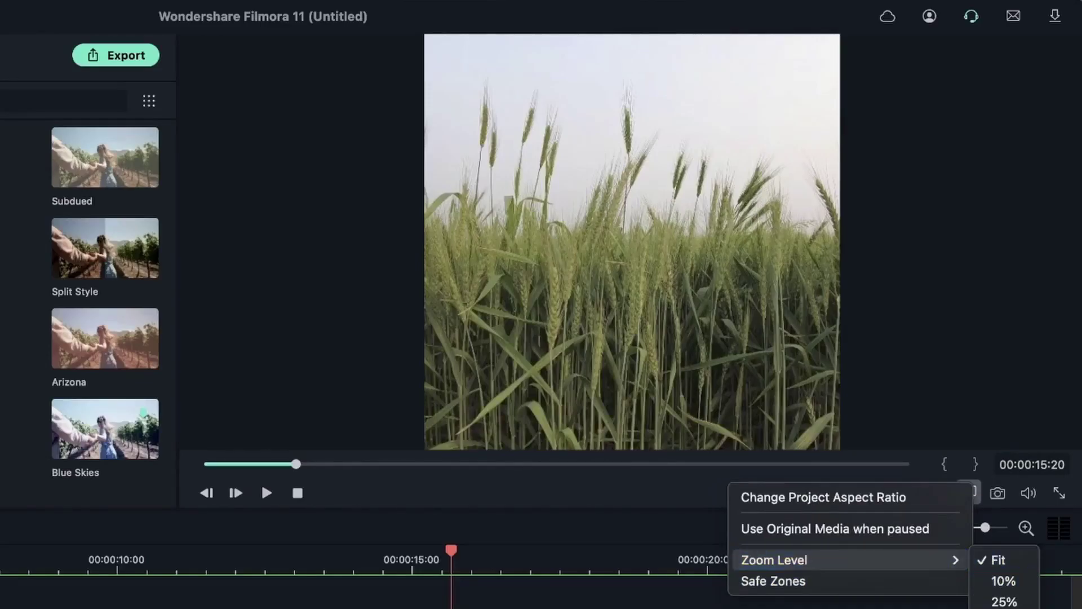
click(1000, 595)
click(968, 493)
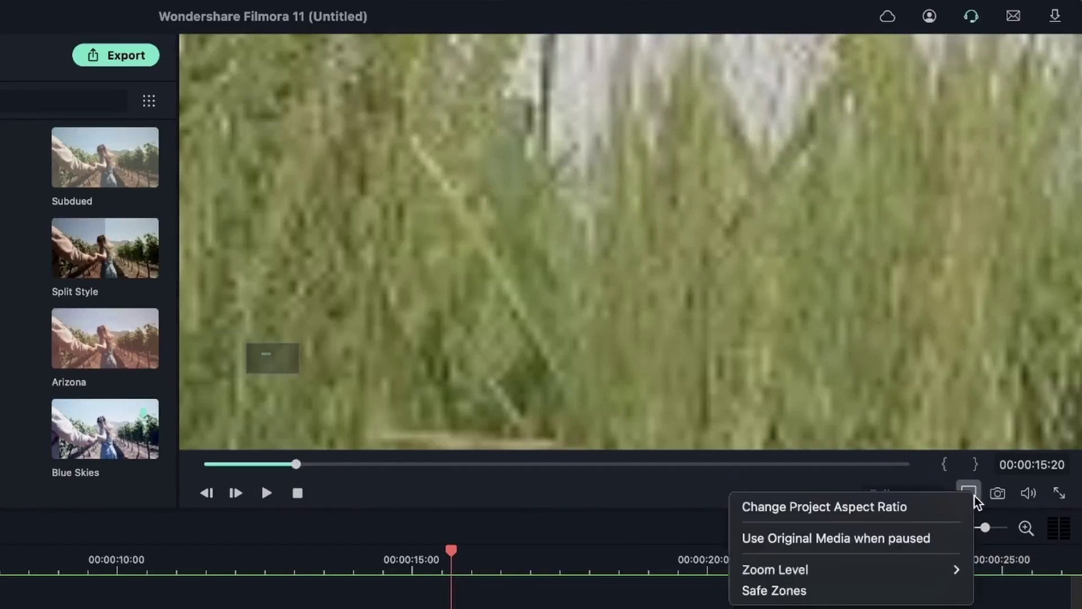
mouse_move(896, 573)
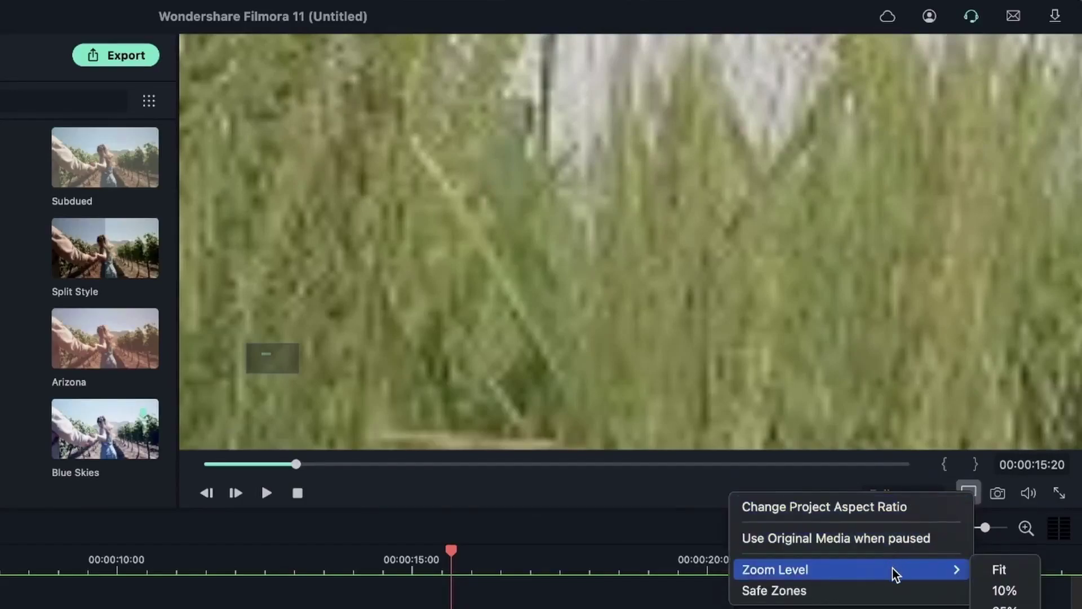
click(985, 590)
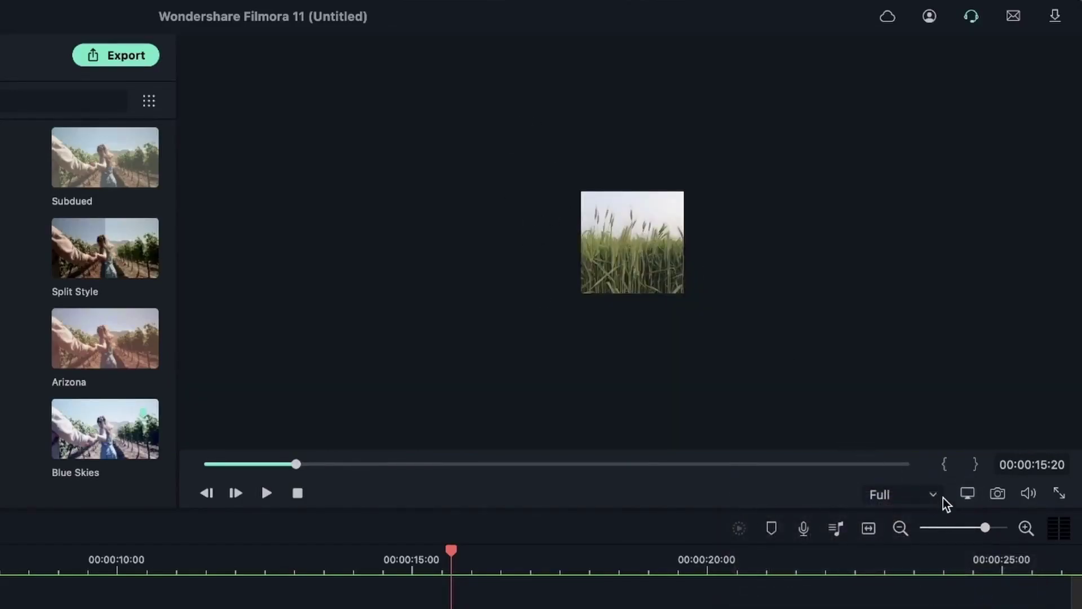
click(967, 493)
mouse_move(943, 564)
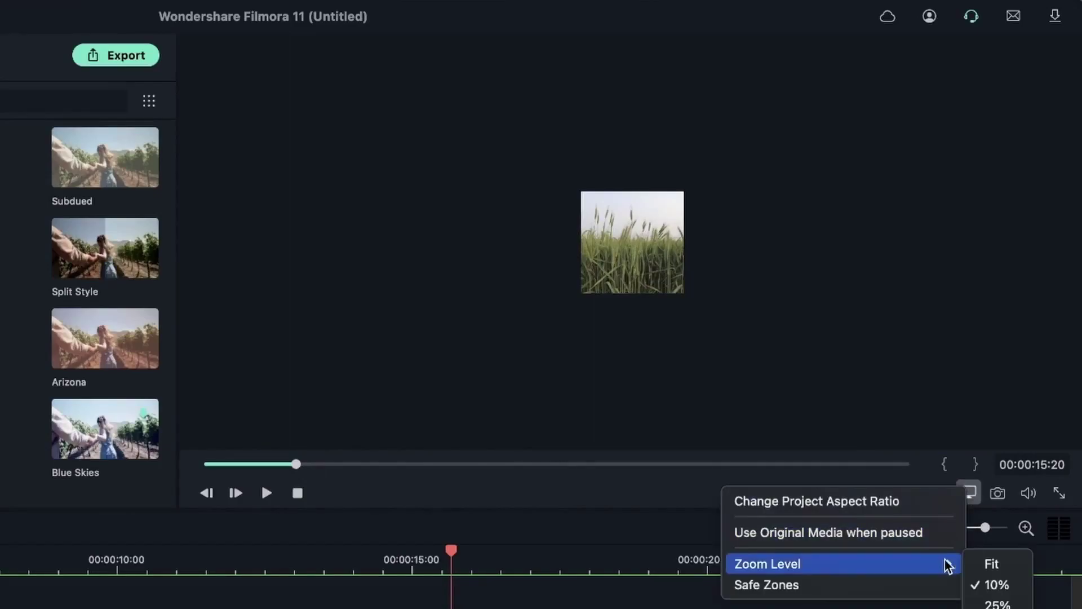
click(995, 566)
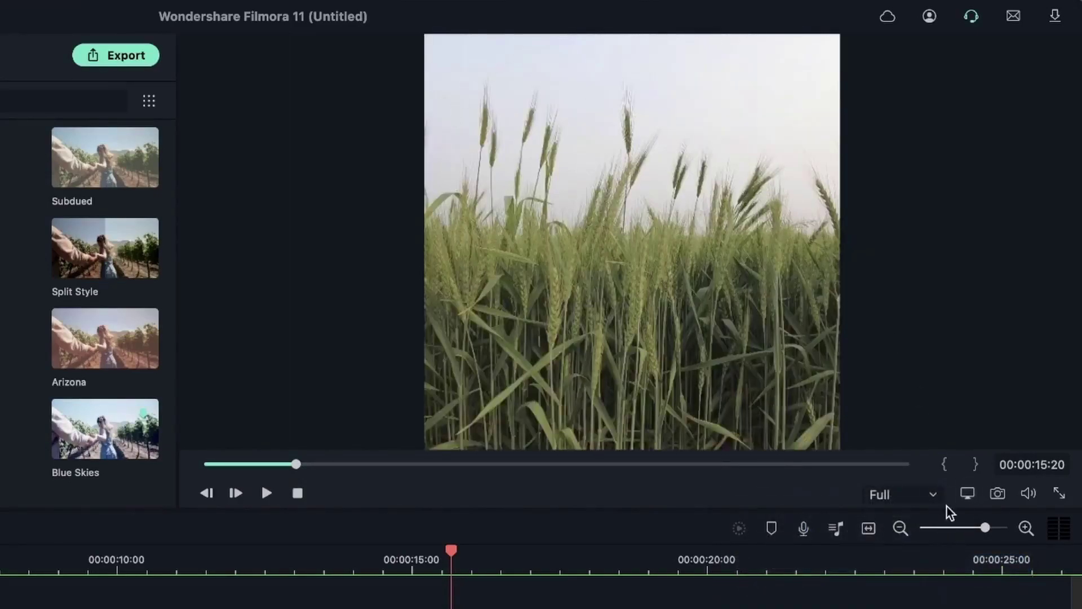
click(967, 493)
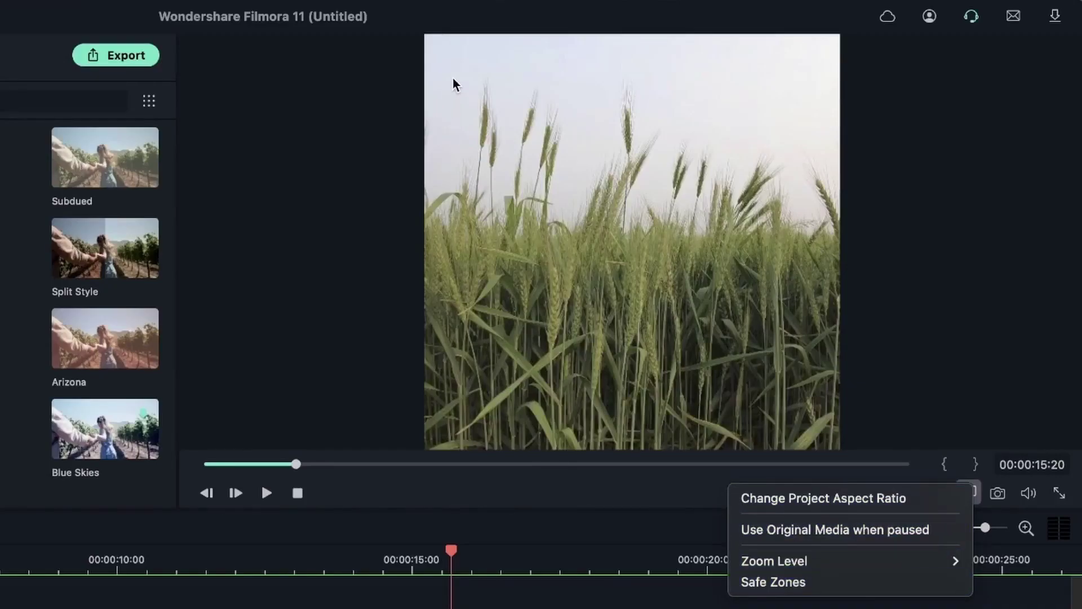
Turn on Safe Zones guides over the square wheat-clip preview
click(820, 580)
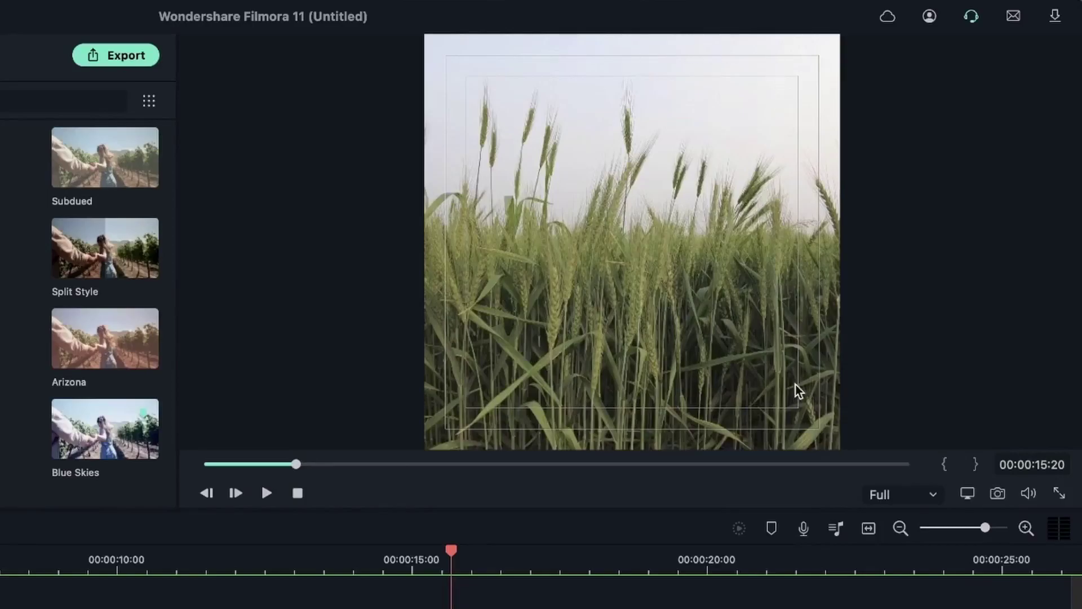
Change the project aspect ratio to 16:9 (Widescreen)
click(968, 493)
click(915, 513)
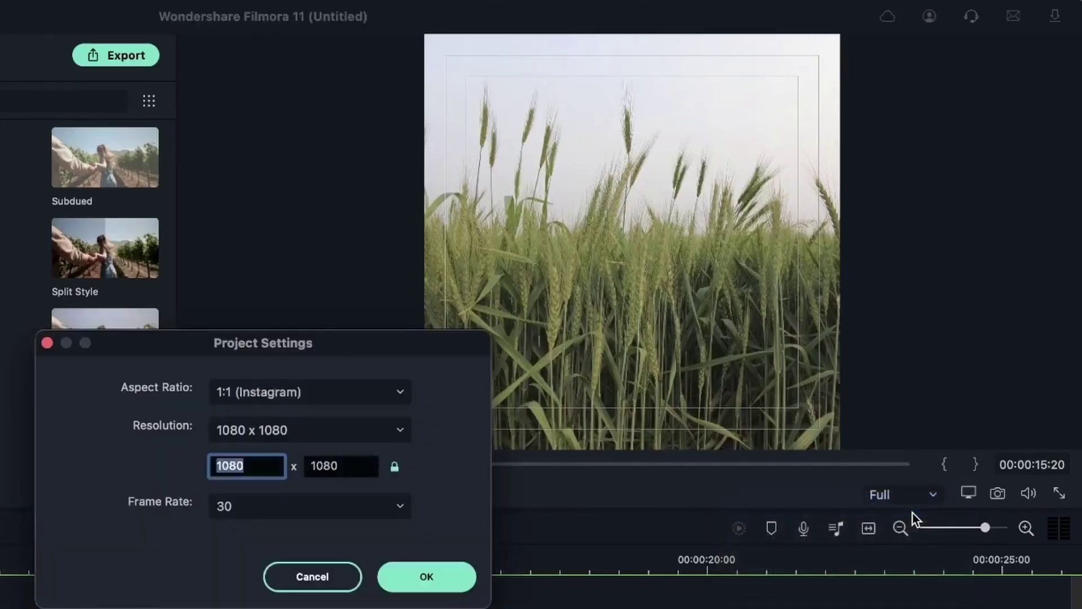
click(330, 404)
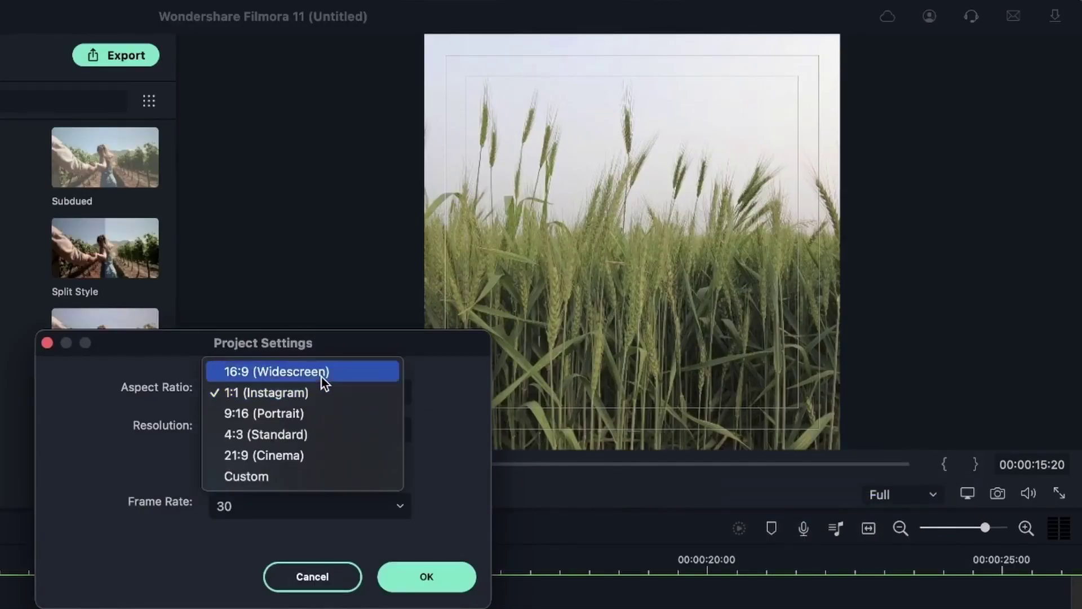
click(321, 371)
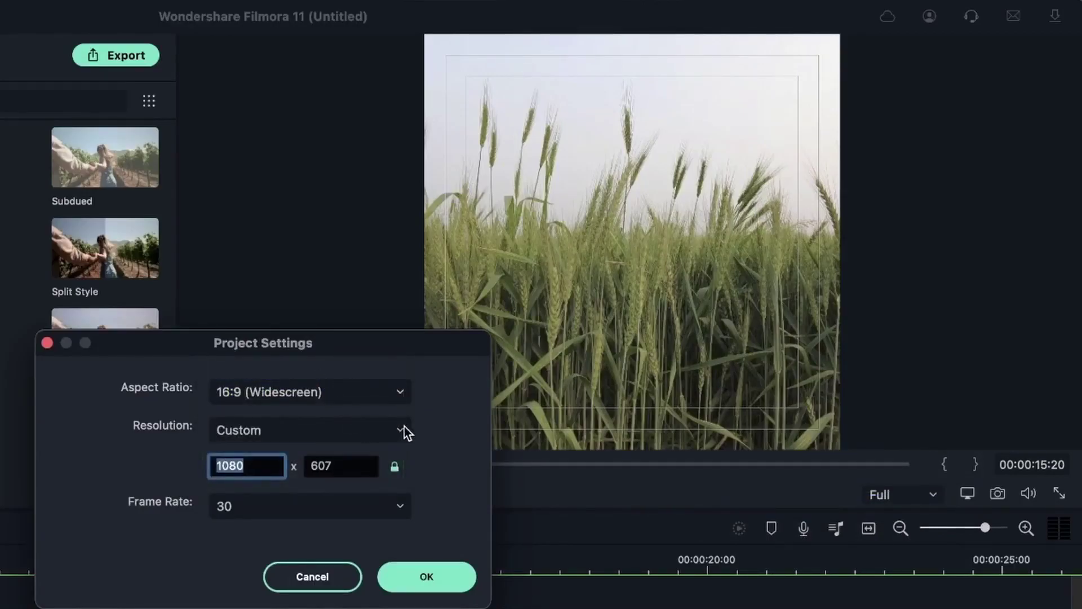
click(452, 574)
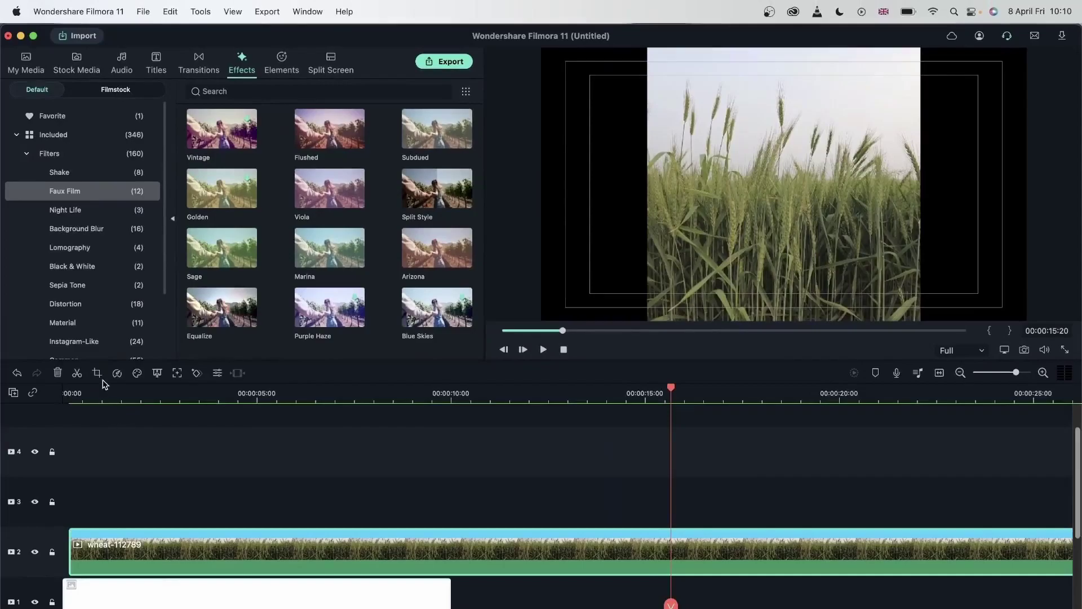
Reset the wheat clip's crop to Original Ratio
click(97, 373)
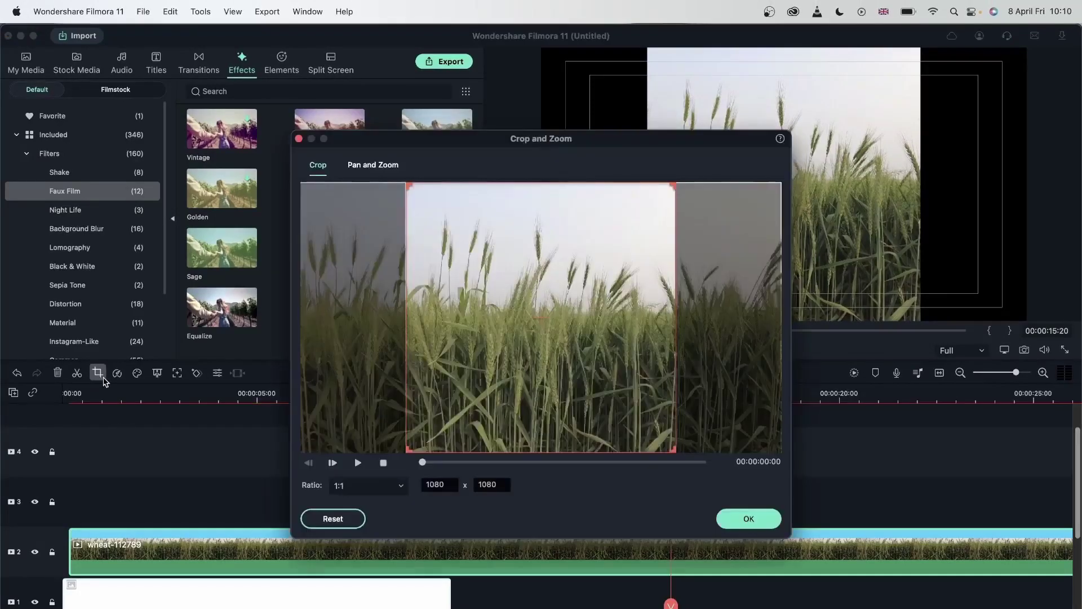
click(386, 485)
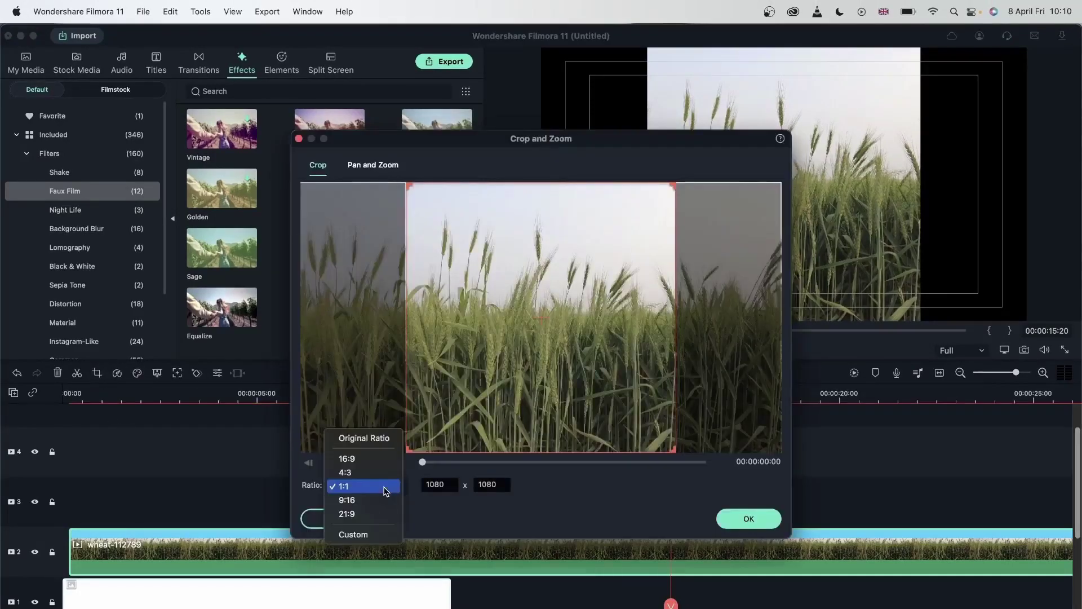
click(375, 439)
click(739, 518)
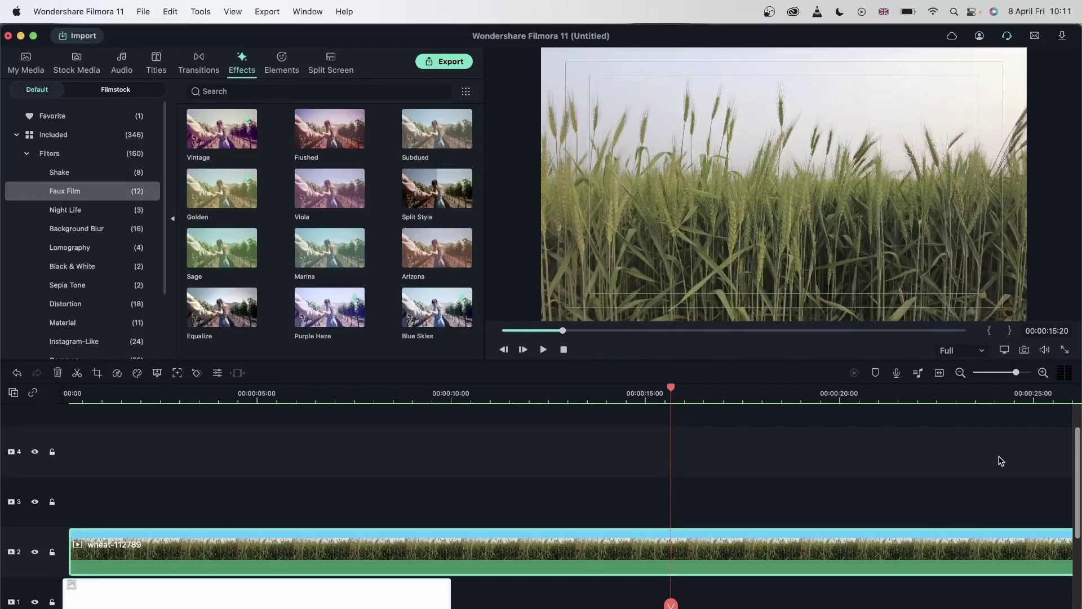
mouse_move(1045, 352)
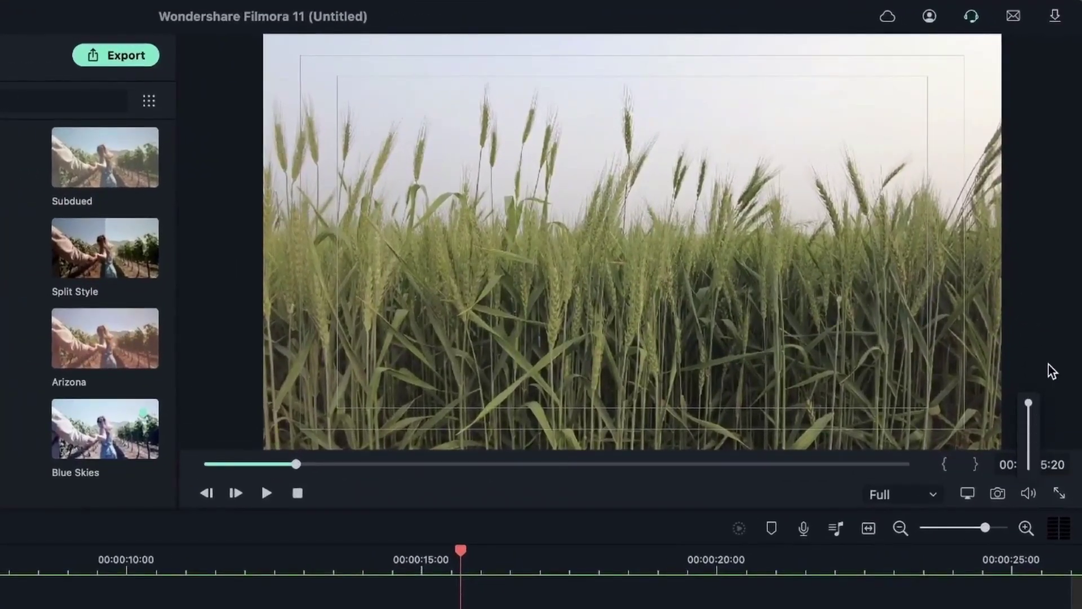
drag(1045, 290, 1059, 316)
drag(1050, 439, 1030, 414)
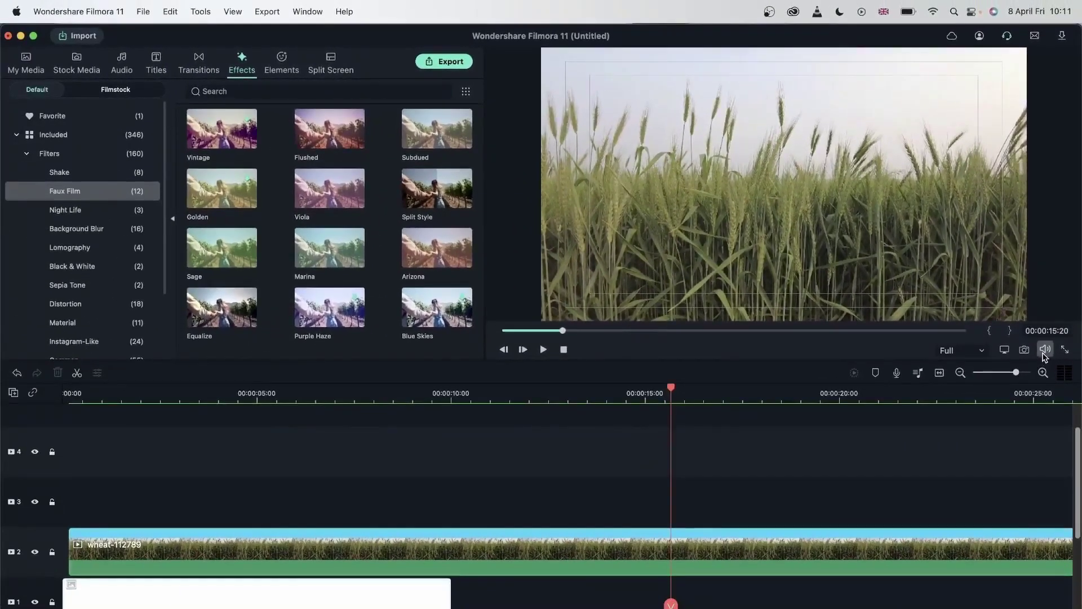
mouse_move(1031, 472)
click(1065, 350)
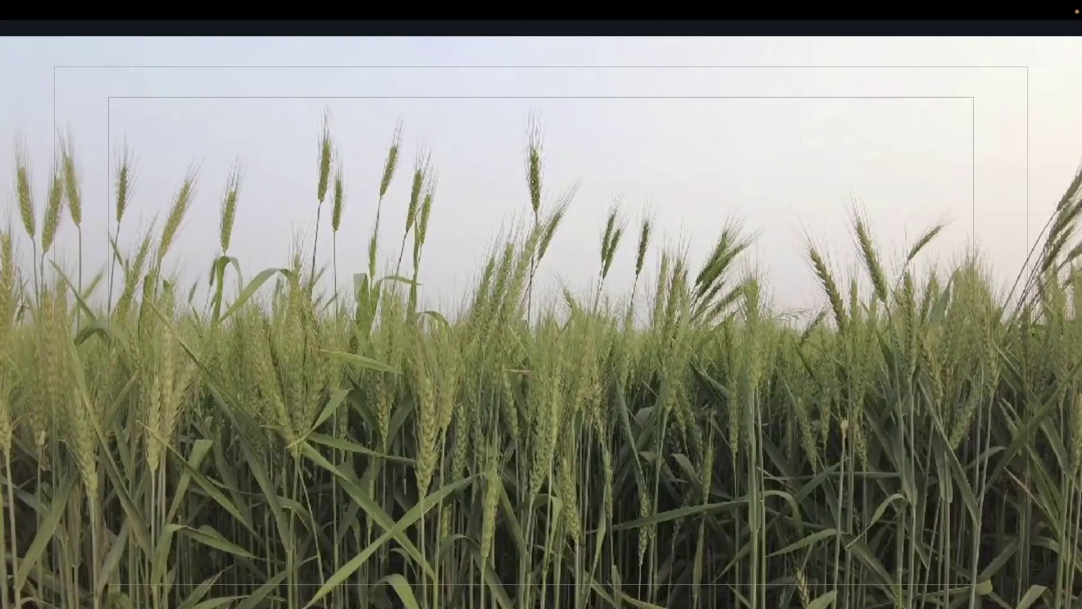
key(Escape)
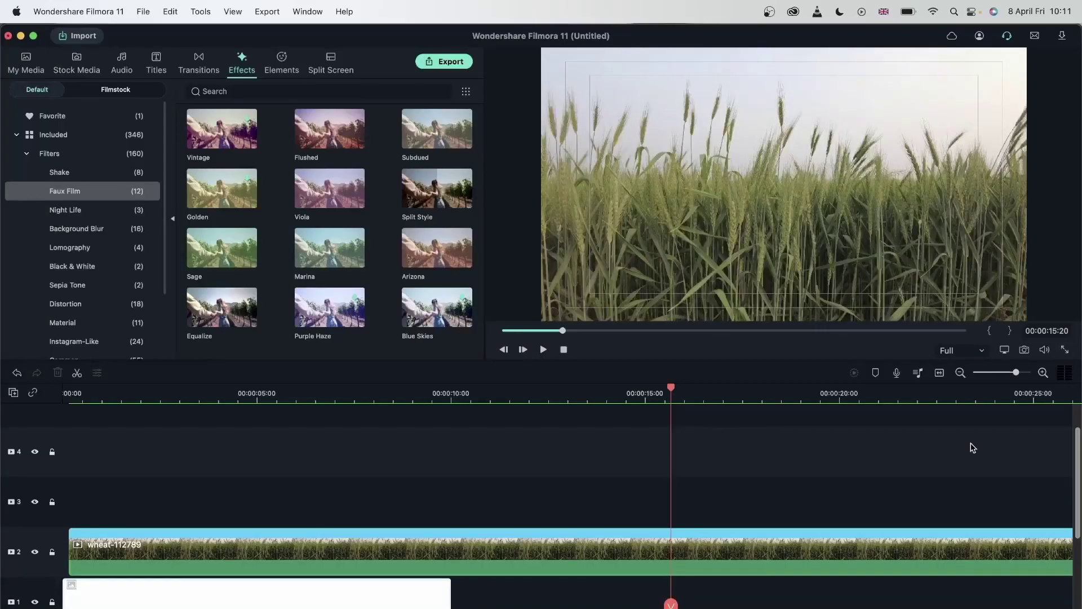